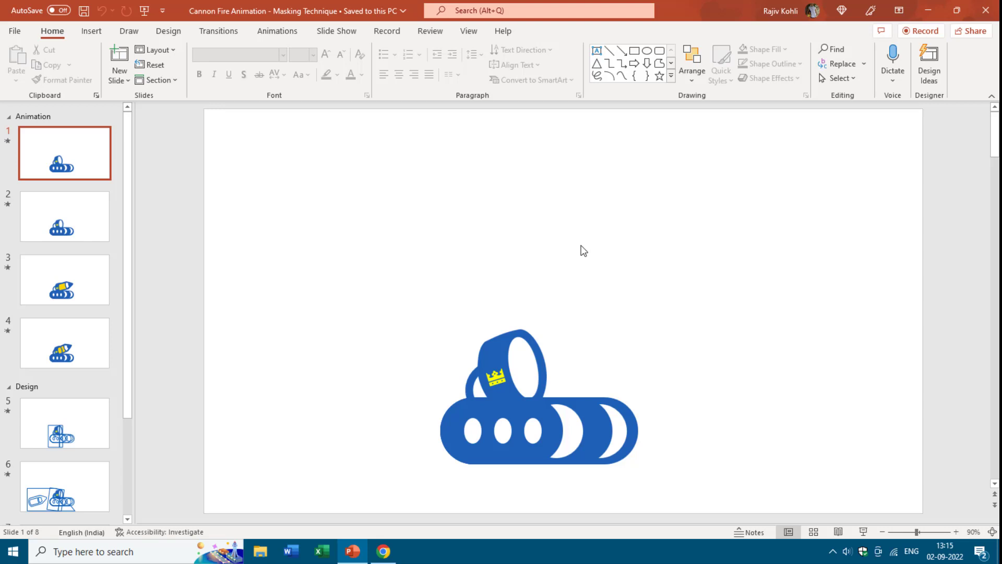
Select all the shapes of the blue cannon on slide 1 with Ctrl+A
{"action": "key", "text": "ctrl+a"}
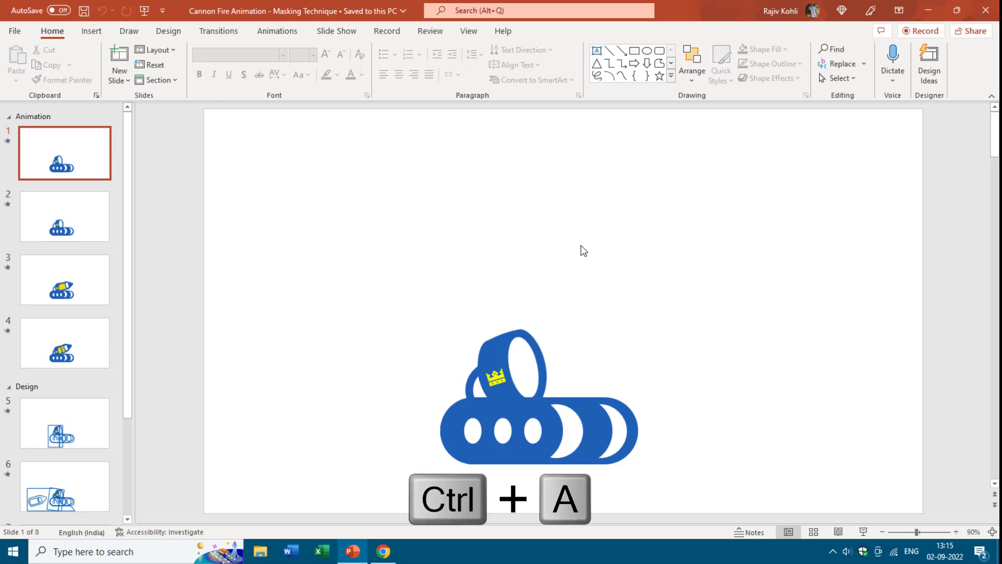
{"action": "left_click", "coordinate": [840, 78]}
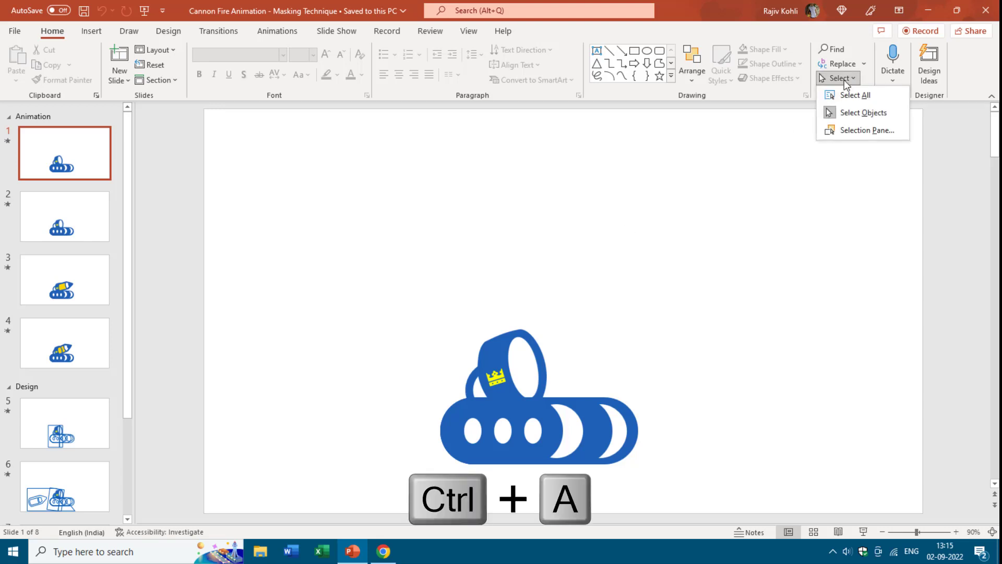
{"action": "left_click", "coordinate": [846, 94]}
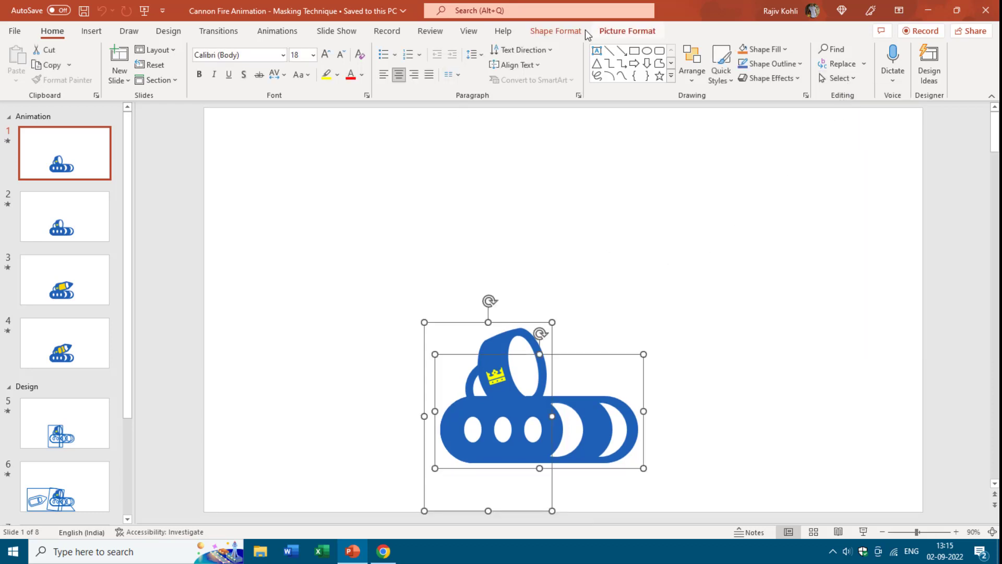
{"action": "left_click", "coordinate": [563, 33]}
{"action": "left_click", "coordinate": [473, 50]}
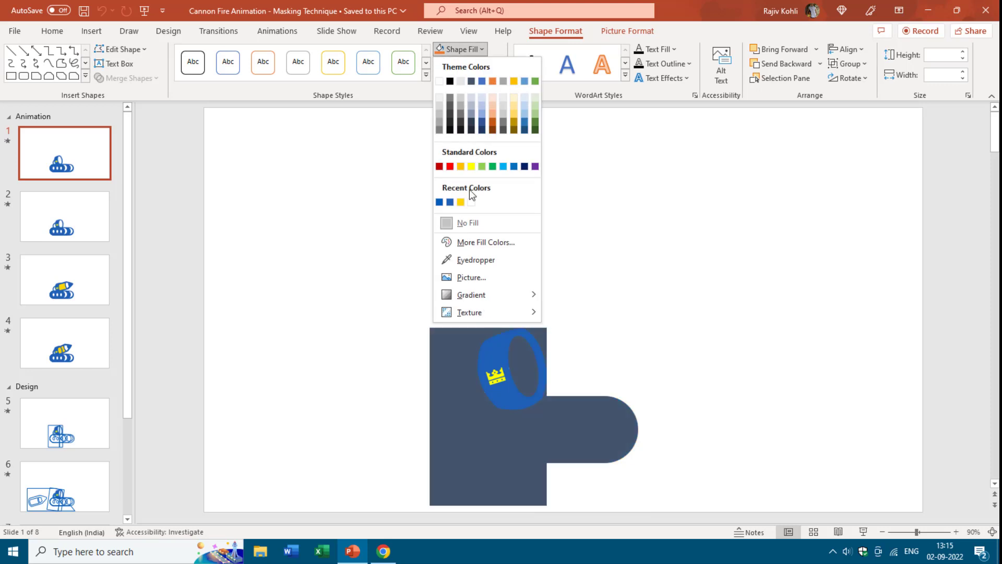
{"action": "left_click", "coordinate": [466, 221]}
{"action": "left_click", "coordinate": [472, 64]}
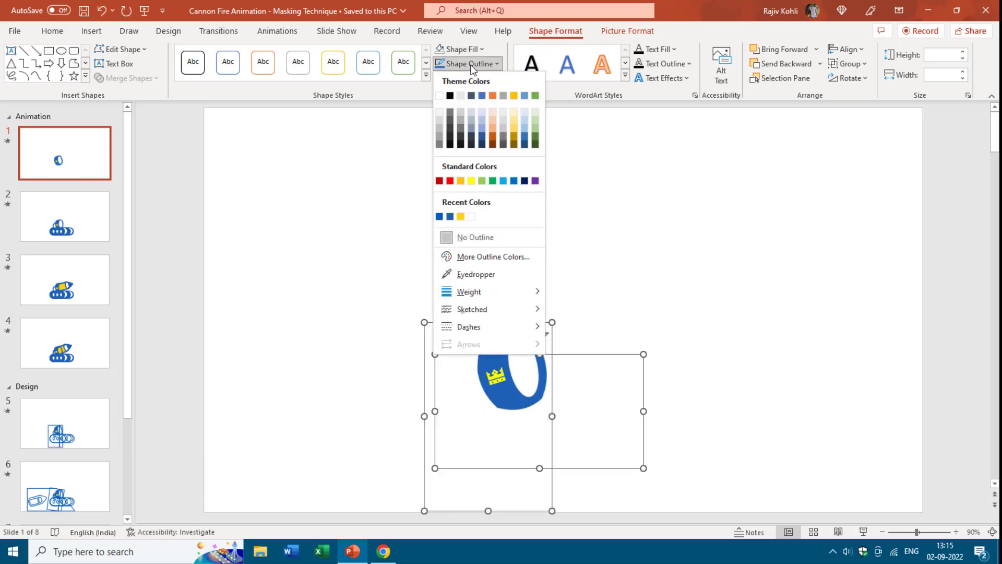
{"action": "left_click", "coordinate": [492, 96]}
{"action": "left_click", "coordinate": [471, 342]}
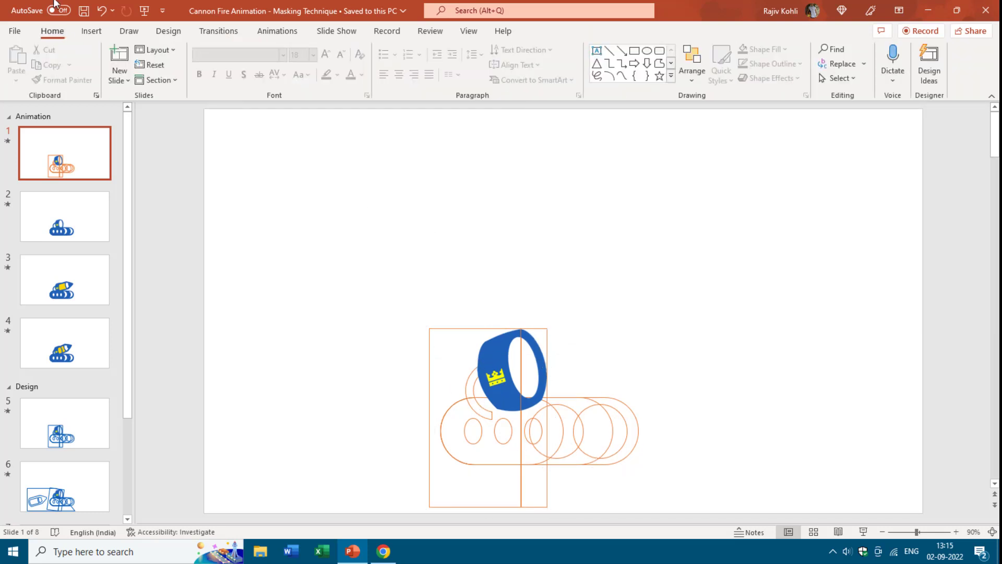
{"action": "left_click", "coordinate": [101, 11]}
{"action": "left_click", "coordinate": [101, 11]}
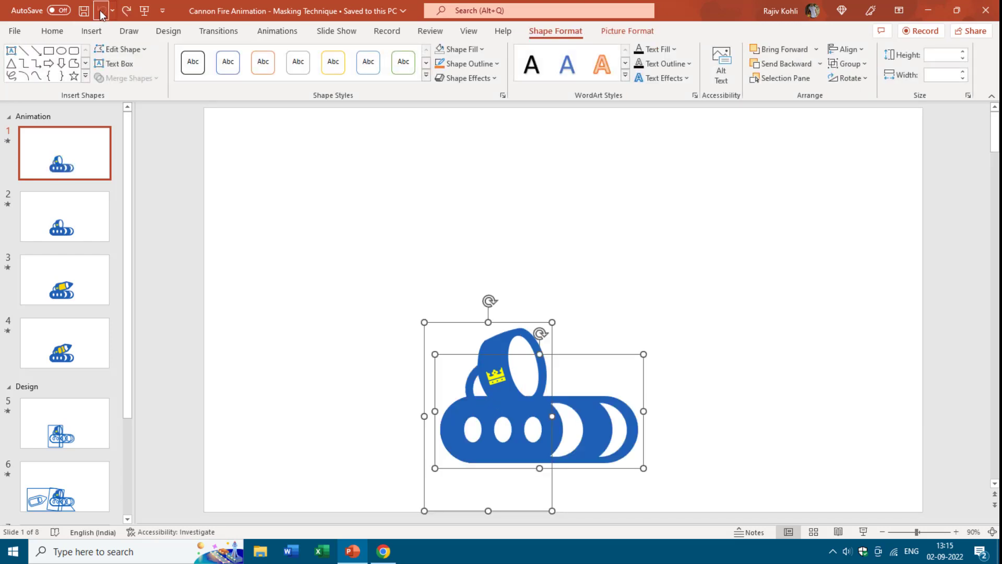
{"action": "left_click", "coordinate": [282, 240]}
{"action": "left_click", "coordinate": [88, 440]}
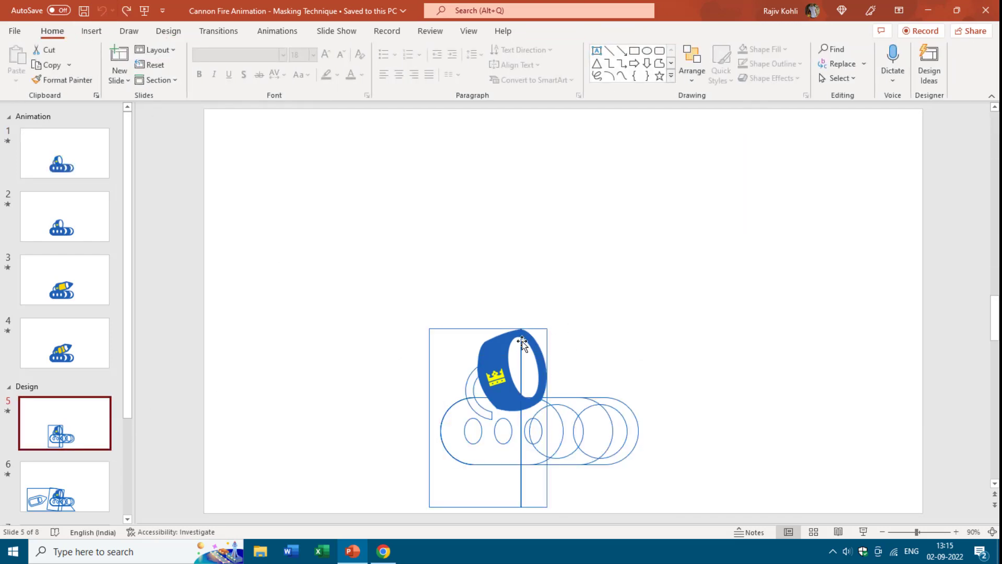
{"action": "left_click", "coordinate": [500, 360]}
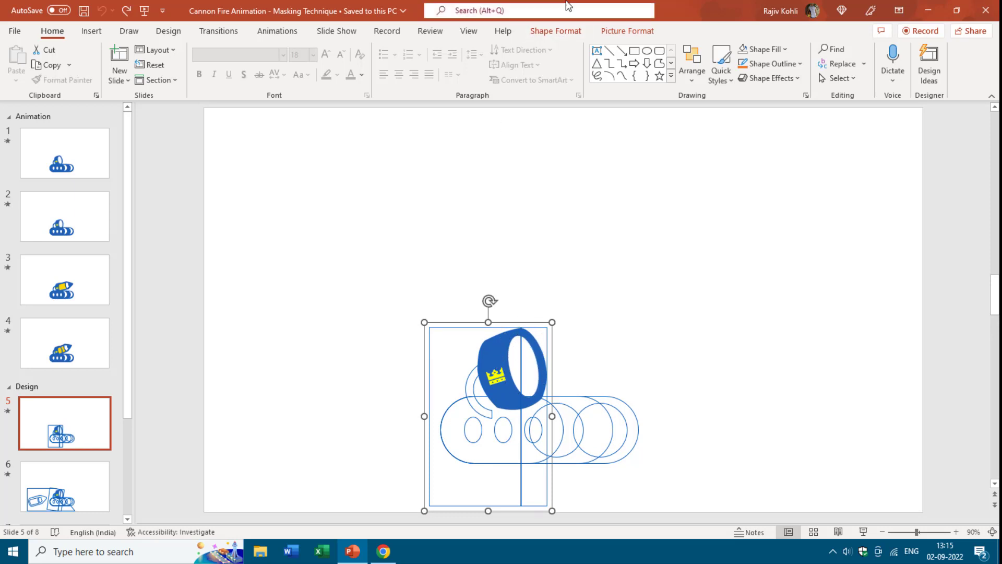
{"action": "left_click", "coordinate": [555, 31]}
{"action": "left_click", "coordinate": [459, 50]}
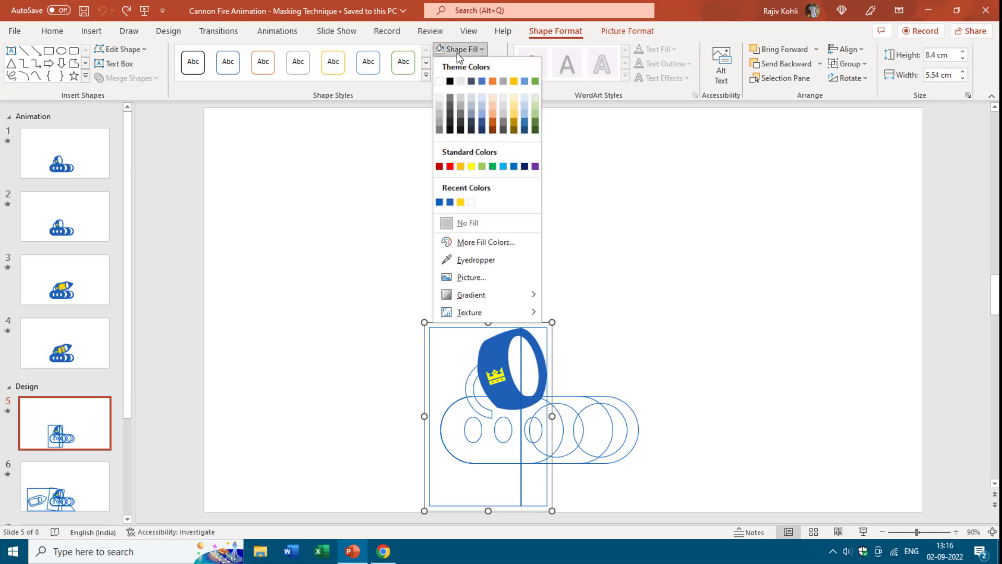
{"action": "left_click", "coordinate": [520, 339]}
{"action": "left_click", "coordinate": [566, 338]}
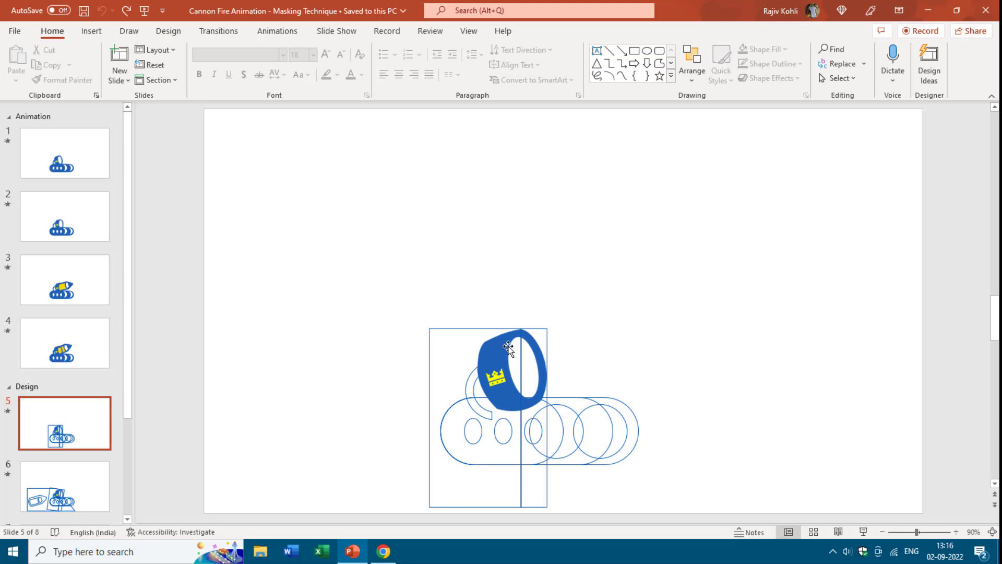
{"action": "left_click", "coordinate": [74, 146]}
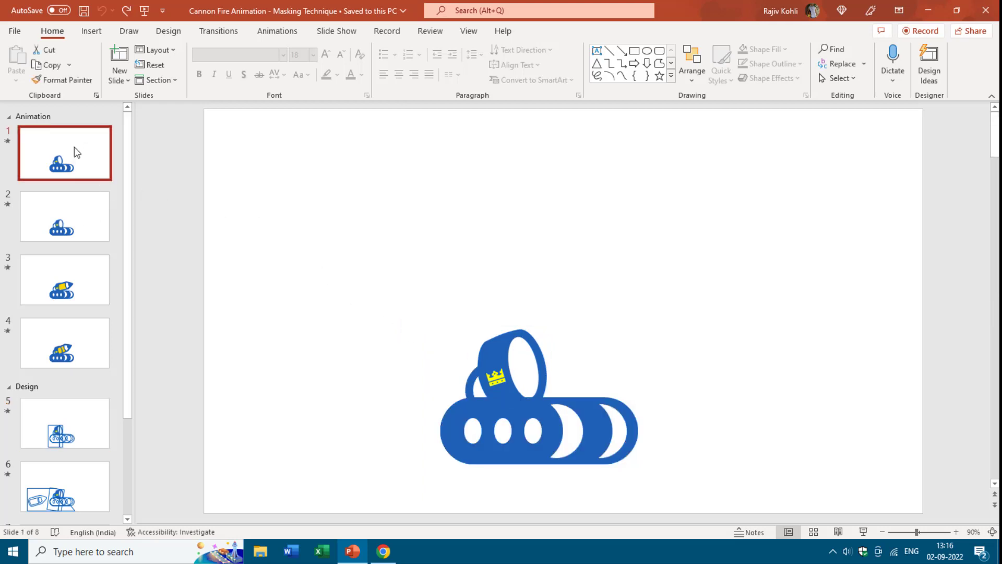
Open the Selection Pane and collapse the Cannon Barrel and Cannon Carriage groups
{"action": "left_click", "coordinate": [836, 79]}
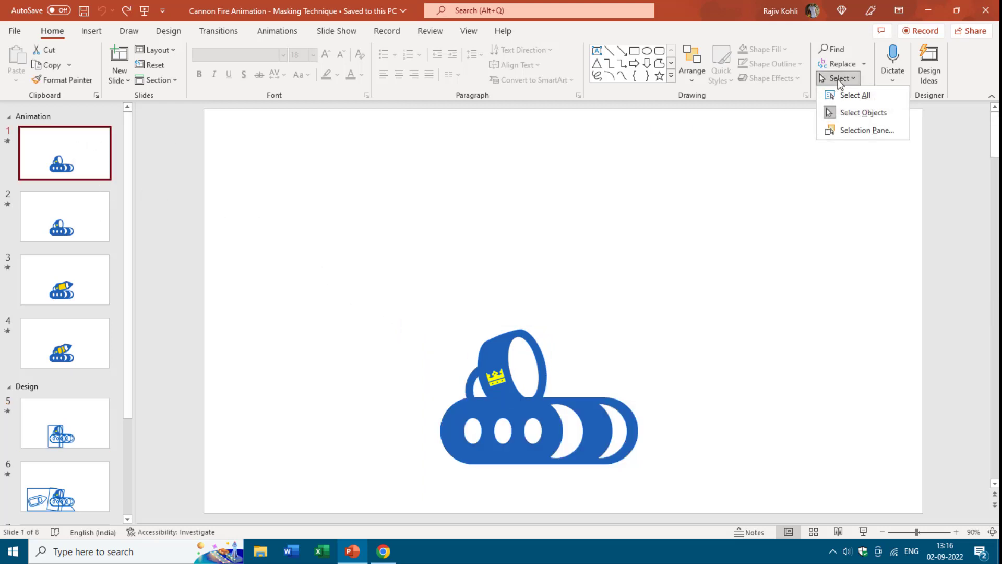
{"action": "left_click", "coordinate": [846, 131]}
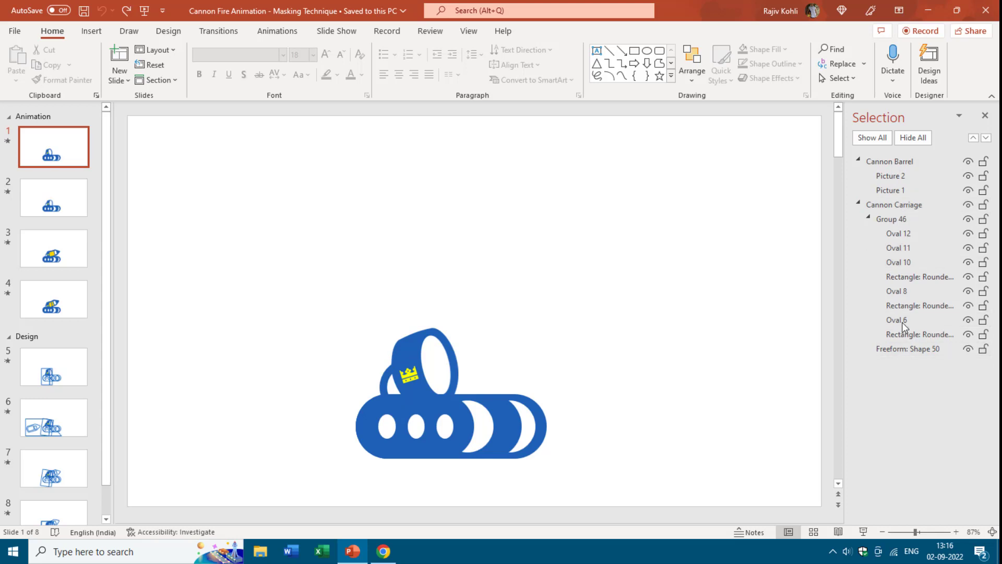
{"action": "left_click", "coordinate": [858, 160]}
{"action": "left_click", "coordinate": [858, 174]}
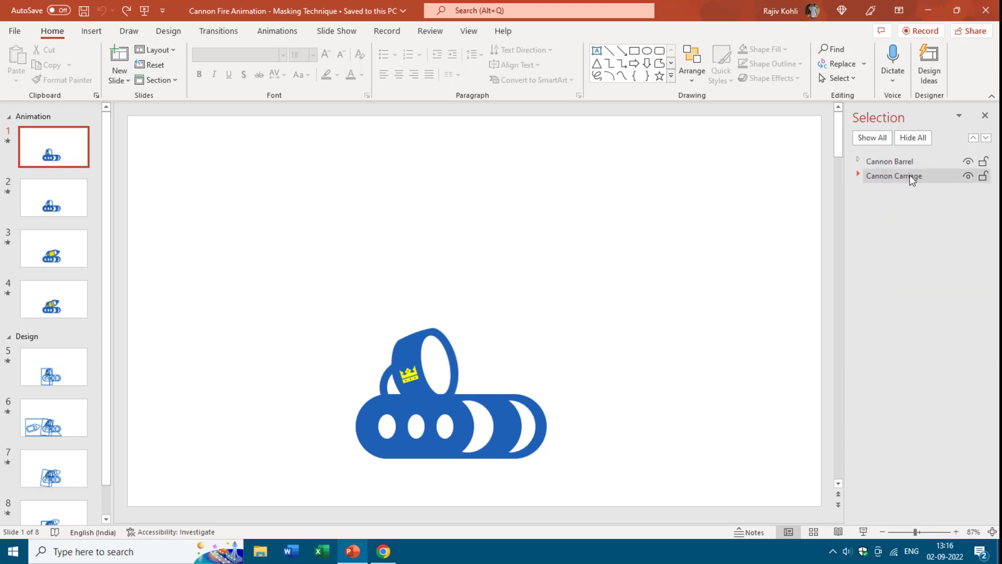
Toggle the visibility of Cannon Barrel and Cannon Carriage to check each part
{"action": "left_click", "coordinate": [967, 161]}
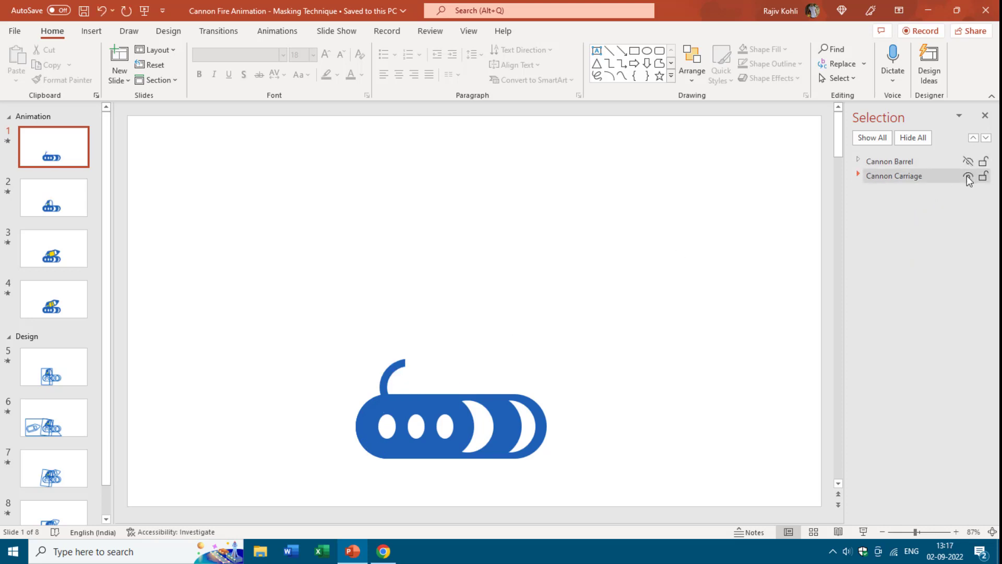
{"action": "left_click", "coordinate": [966, 176]}
{"action": "left_click", "coordinate": [968, 161]}
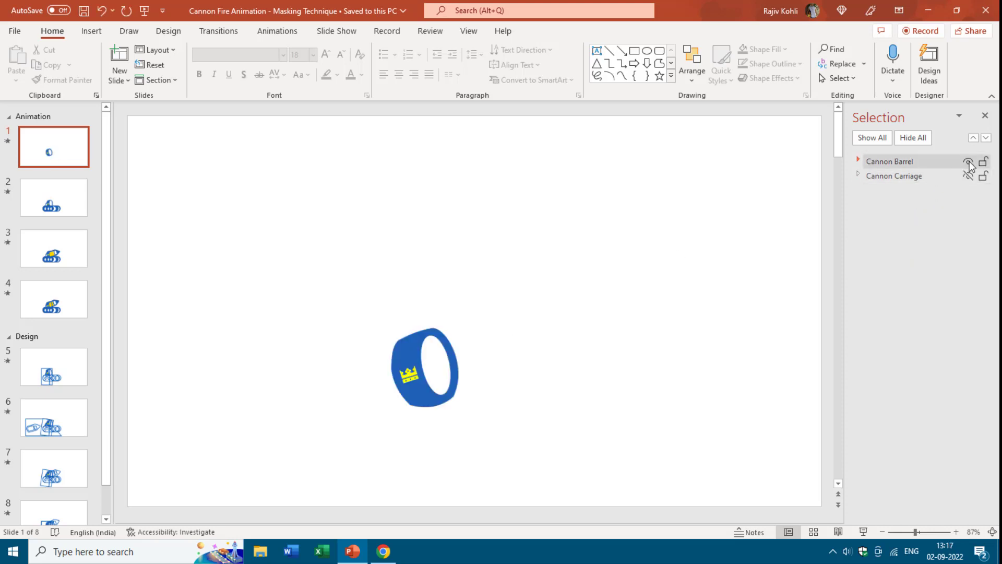
{"action": "left_click", "coordinate": [967, 162]}
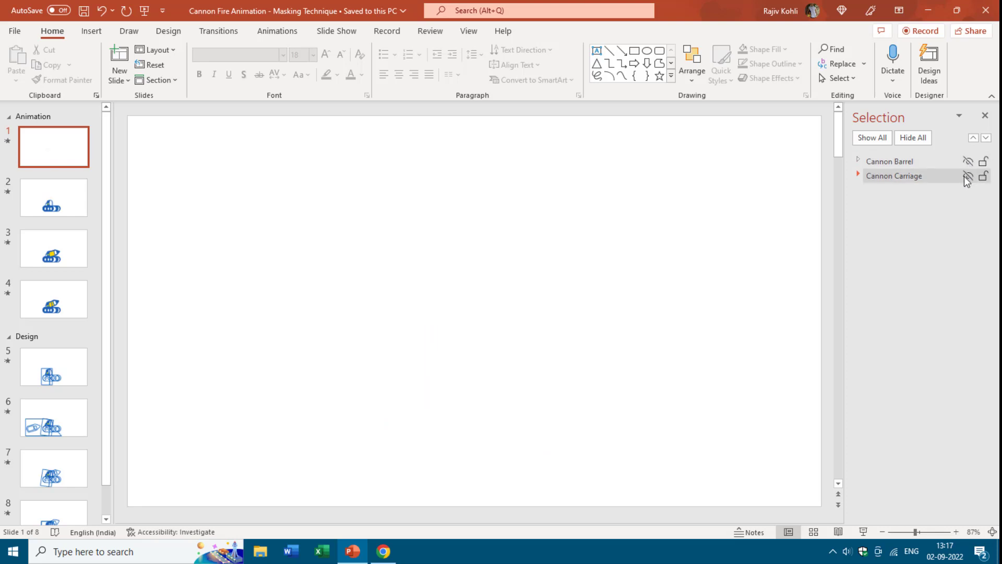
{"action": "left_click", "coordinate": [967, 176]}
{"action": "left_click", "coordinate": [877, 177]}
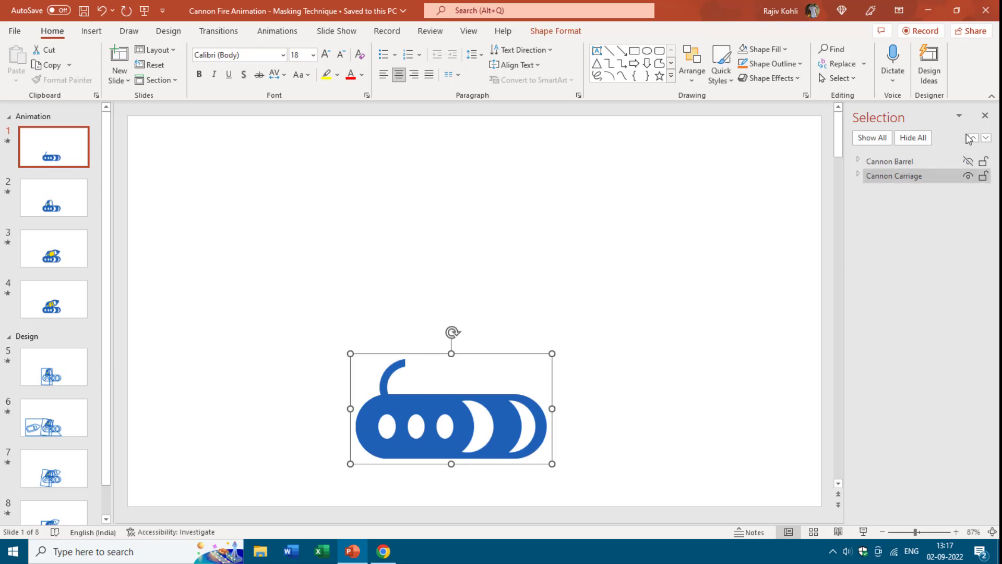
{"action": "left_click", "coordinate": [967, 161]}
Show the Animation Pane and select the Cannon Barrel spin animation
{"action": "left_click", "coordinate": [277, 31]}
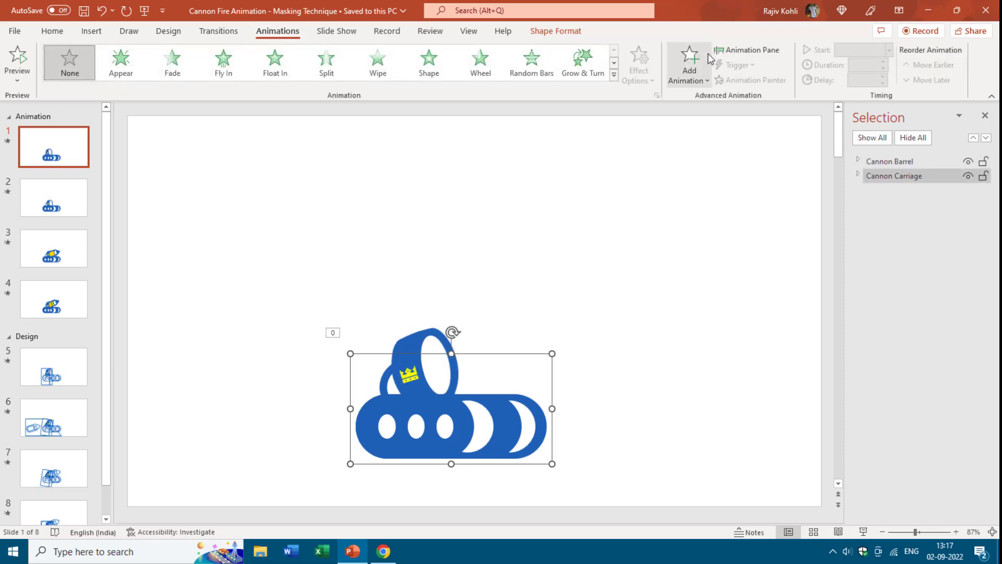
{"action": "left_click", "coordinate": [745, 47]}
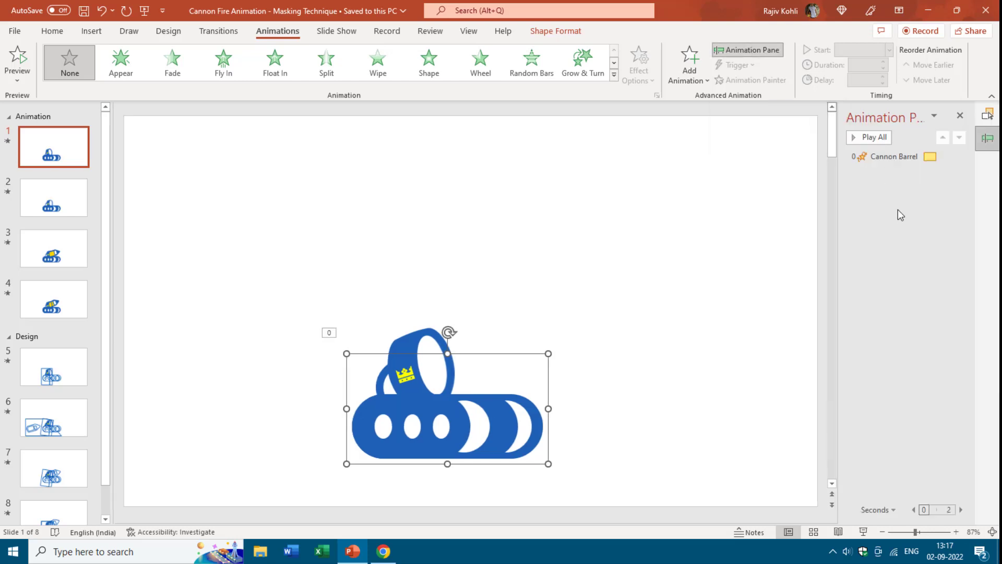
{"action": "left_click", "coordinate": [890, 156]}
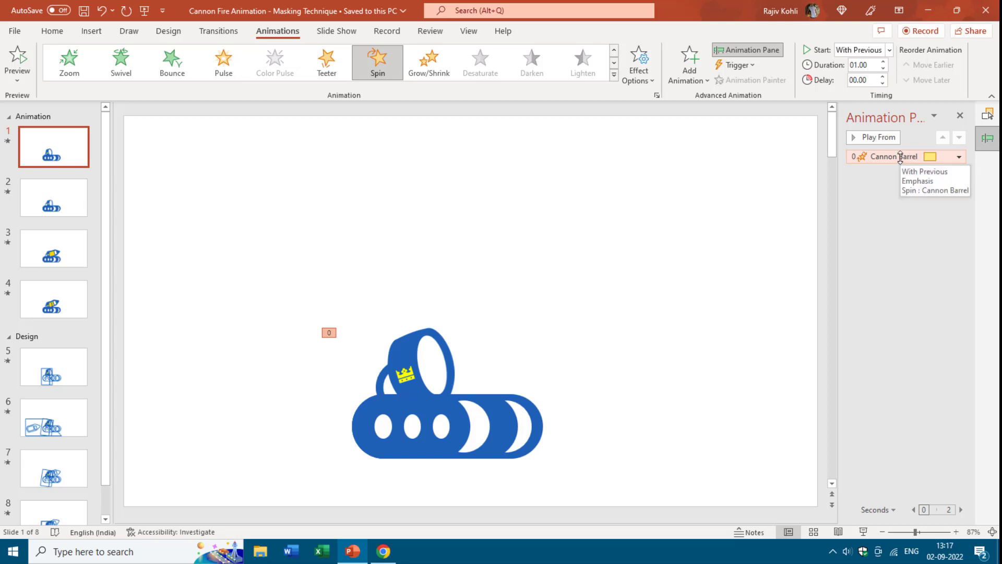
Review the Cannon Barrel spin's effect and timing: With Previous, 1-second duration
{"action": "double_click", "coordinate": [899, 158]}
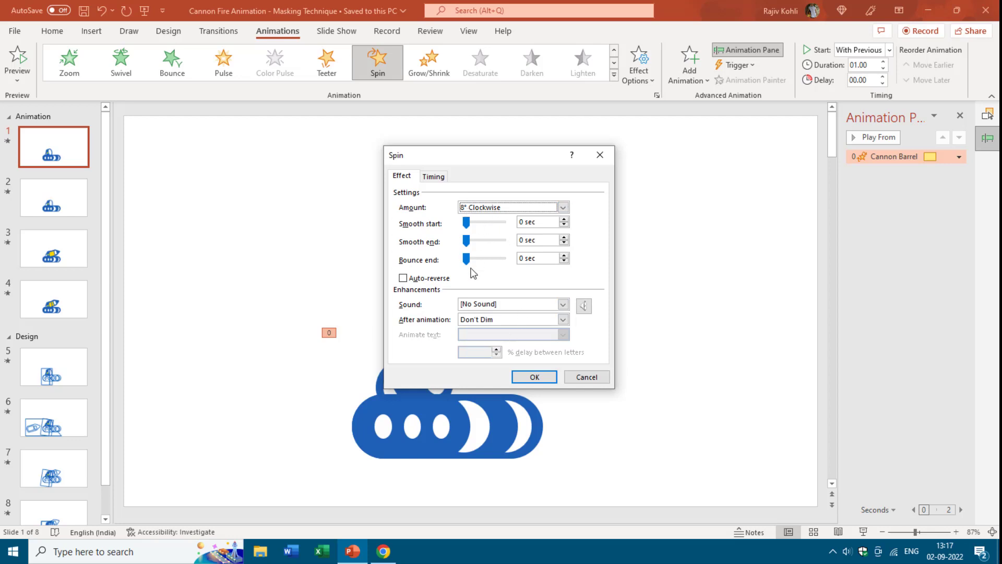
{"action": "left_click", "coordinate": [433, 177]}
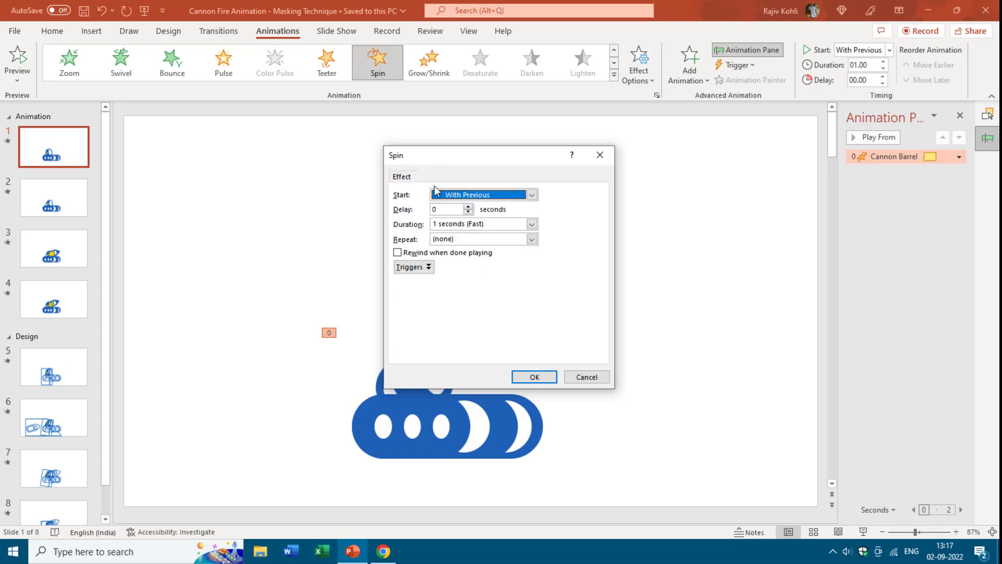
{"action": "left_click", "coordinate": [456, 222]}
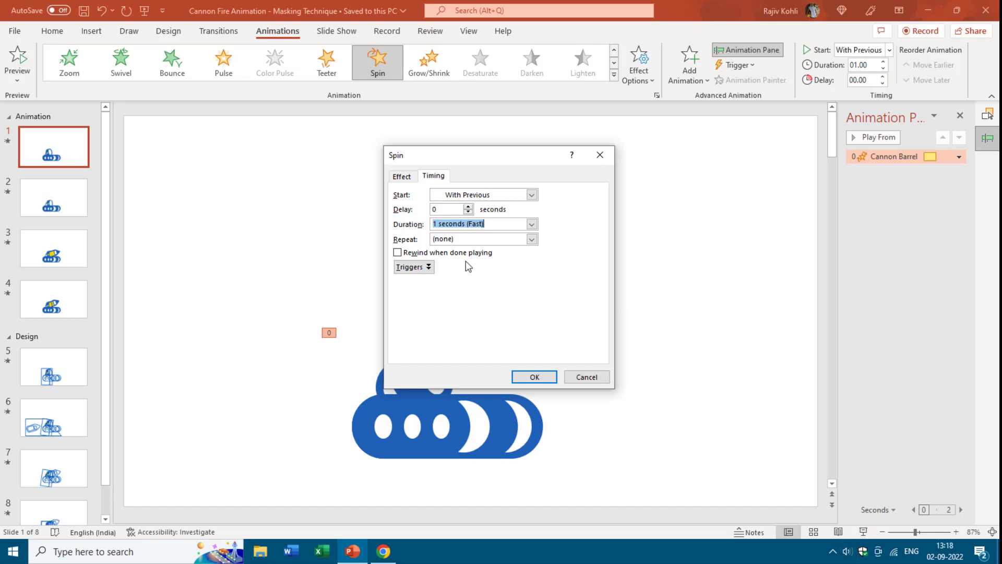
{"action": "left_click", "coordinate": [438, 209]}
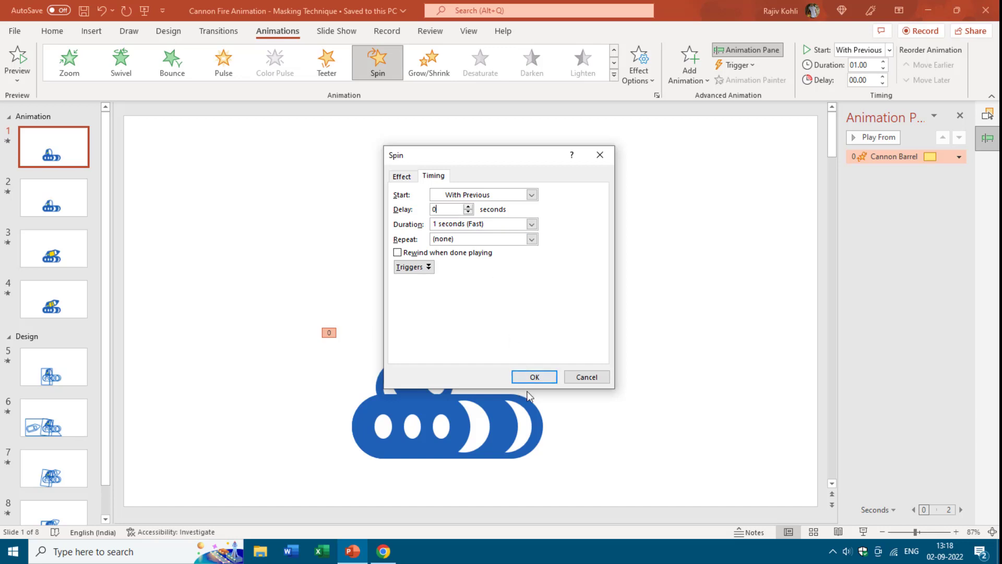
{"action": "left_click", "coordinate": [534, 376]}
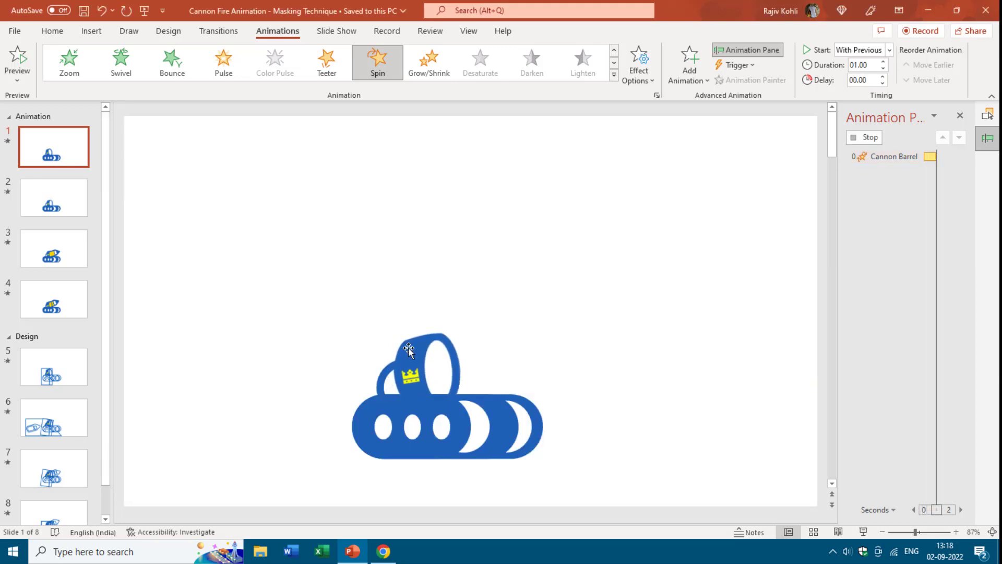
{"action": "left_click", "coordinate": [430, 272]}
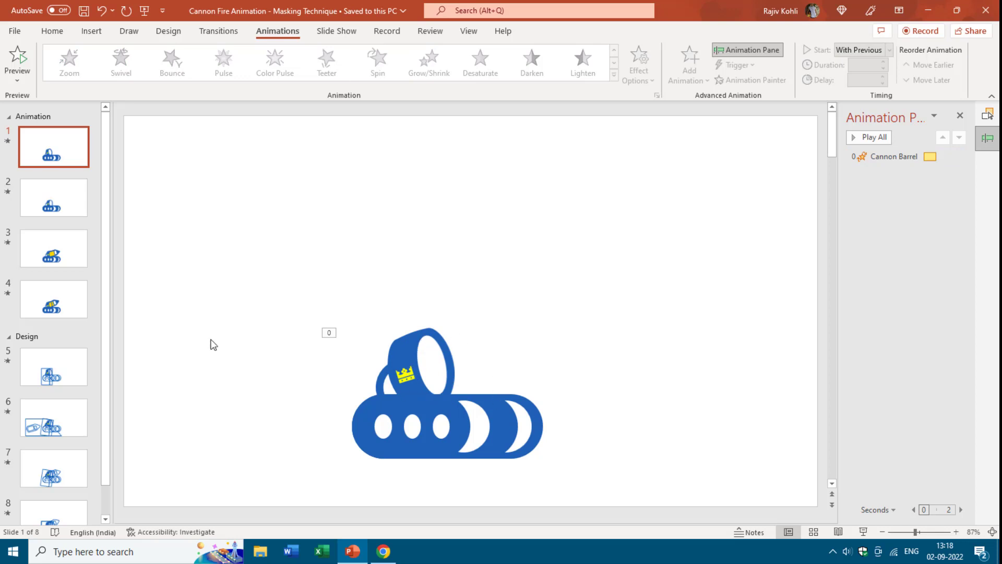
Hide slides 2 through 8 from the slide show
{"action": "left_click", "coordinate": [58, 205]}
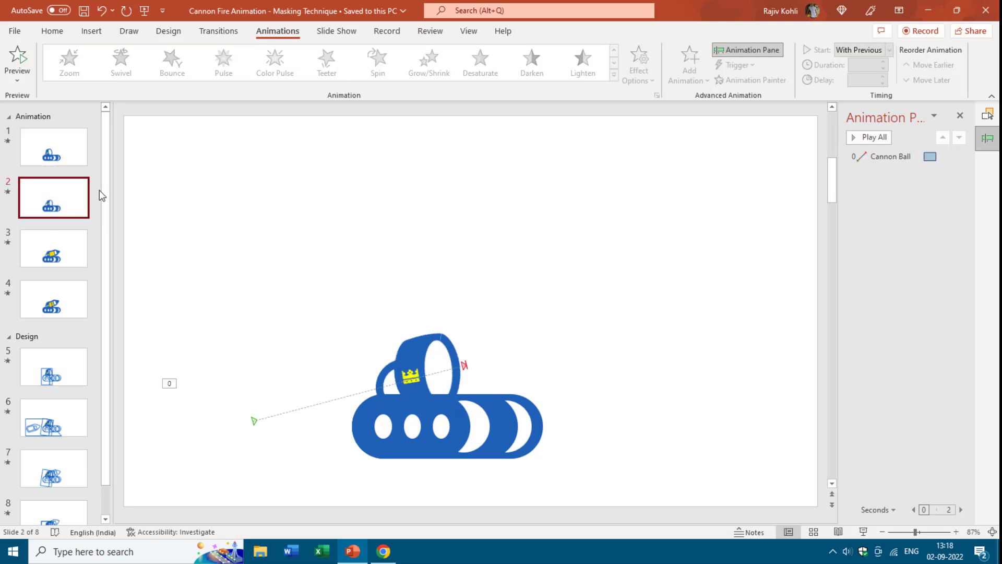
{"action": "scroll", "coordinate": [105, 219], "scroll_direction": "down", "scroll_amount": 1}
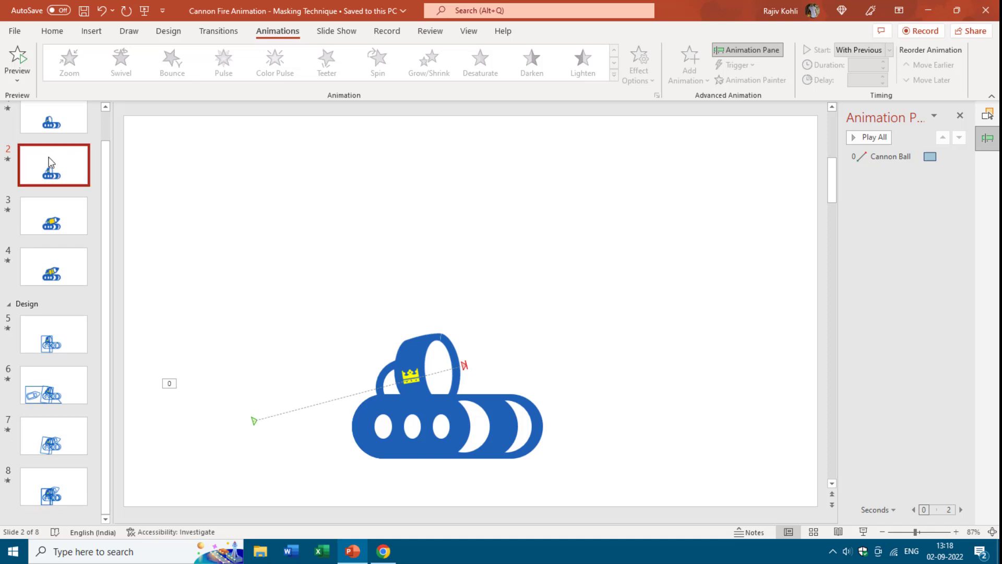
{"action": "left_click", "coordinate": [68, 484], "text": "shift"}
{"action": "right_click", "coordinate": [67, 484]}
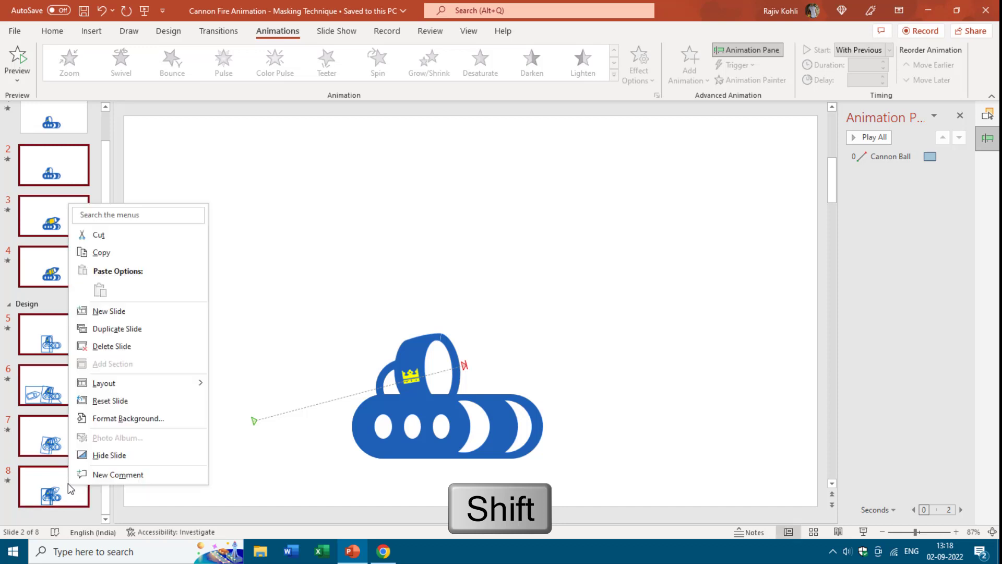
{"action": "left_click", "coordinate": [100, 454]}
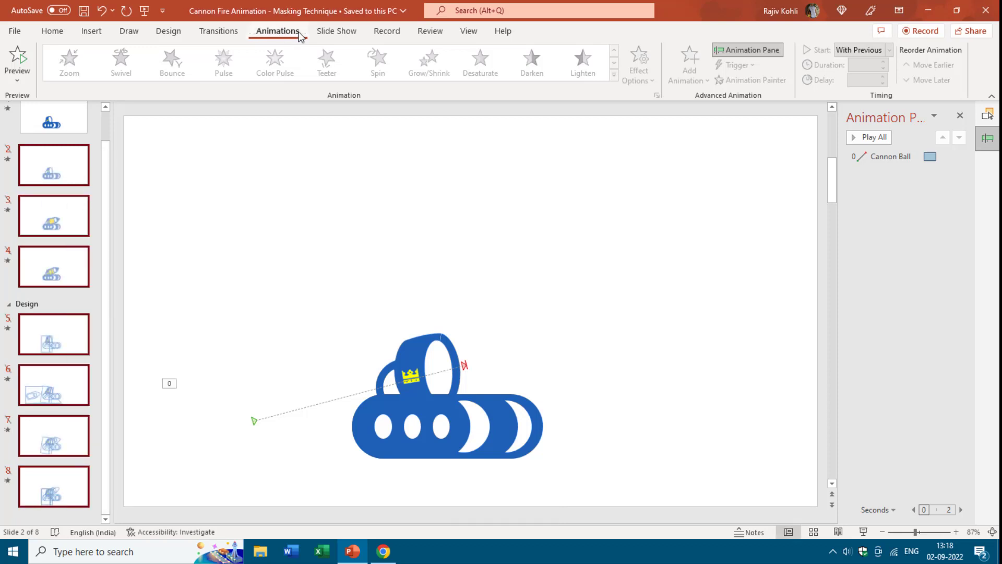
Set the slide show to loop continuously until Esc, then return to slide 1
{"action": "left_click", "coordinate": [340, 32]}
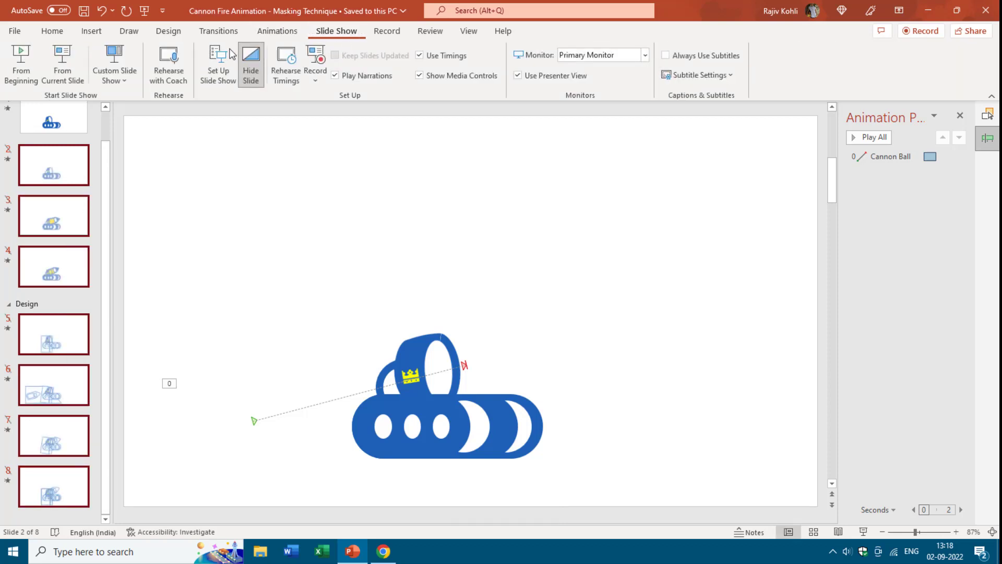
{"action": "left_click", "coordinate": [229, 67]}
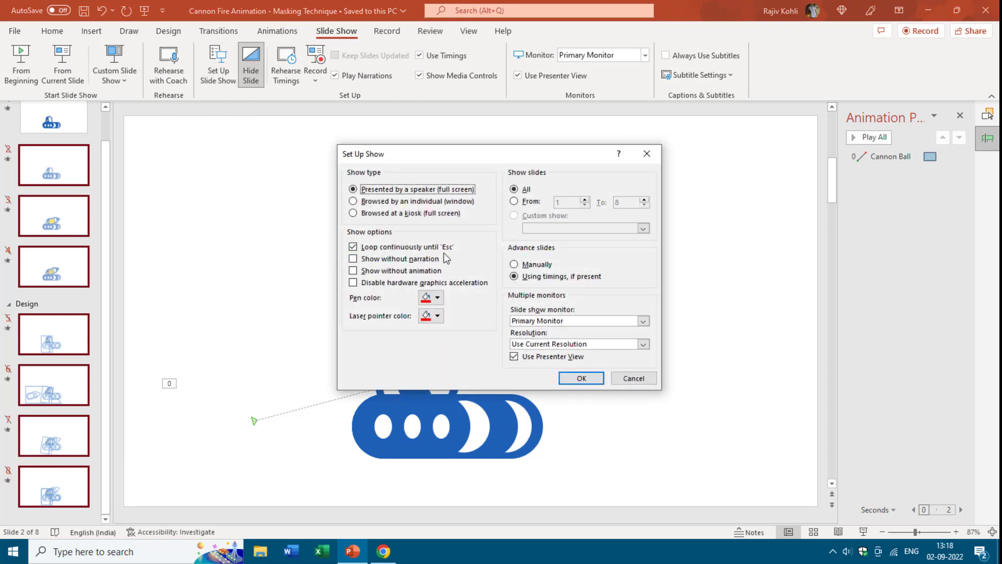
{"action": "left_click", "coordinate": [580, 378]}
{"action": "left_click", "coordinate": [52, 110]}
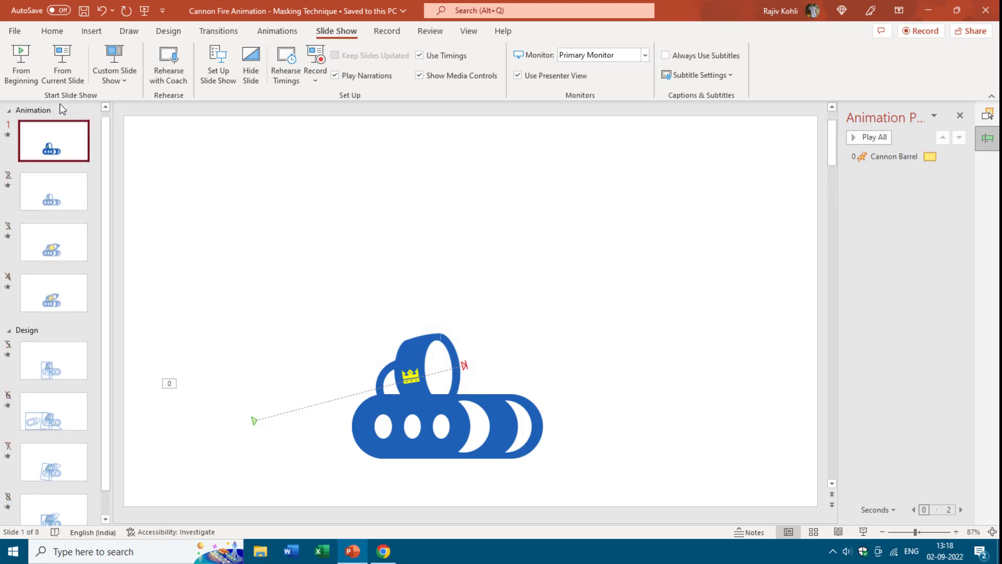
{"action": "left_click", "coordinate": [44, 130]}
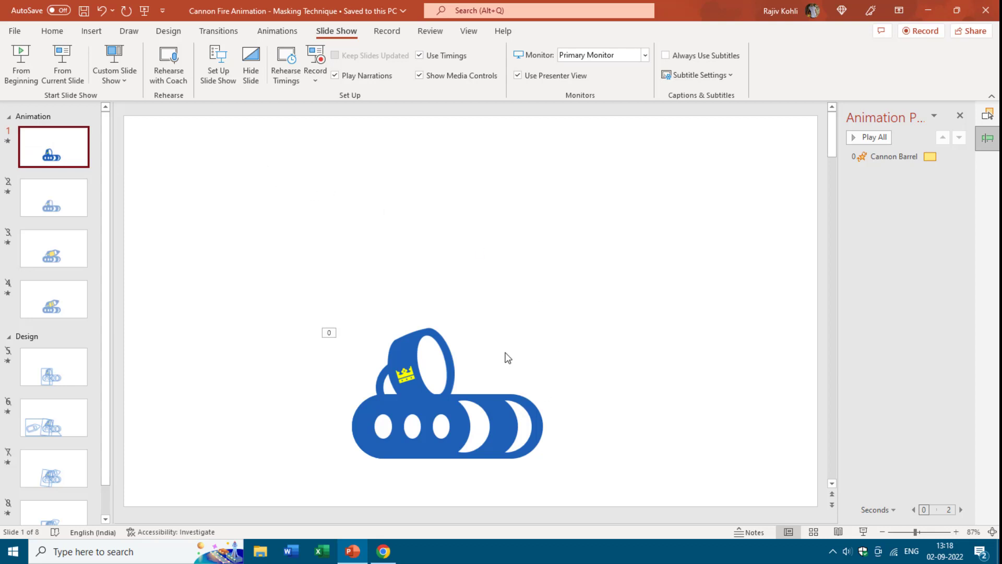
{"action": "left_click", "coordinate": [864, 531]}
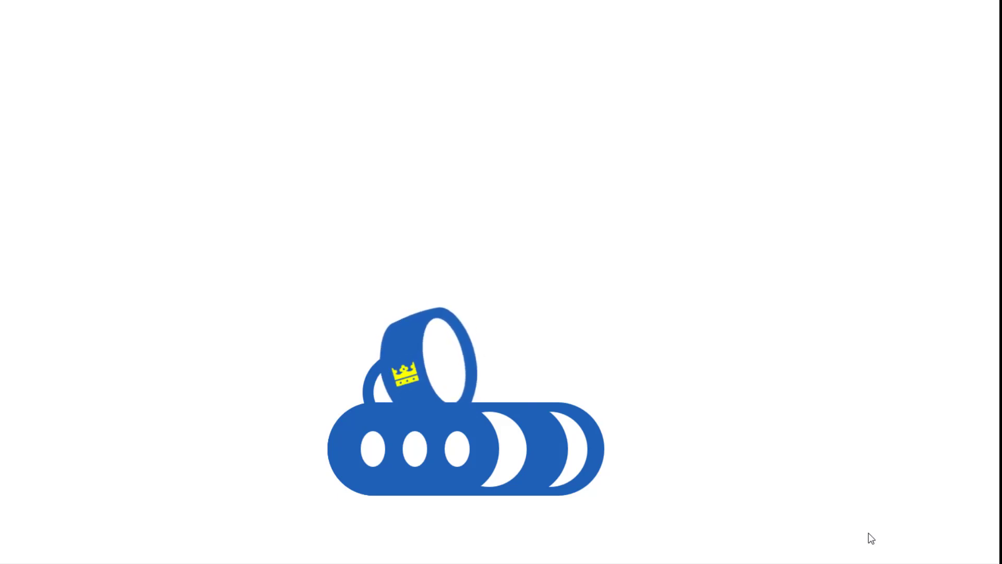
{"action": "key", "text": "Escape"}
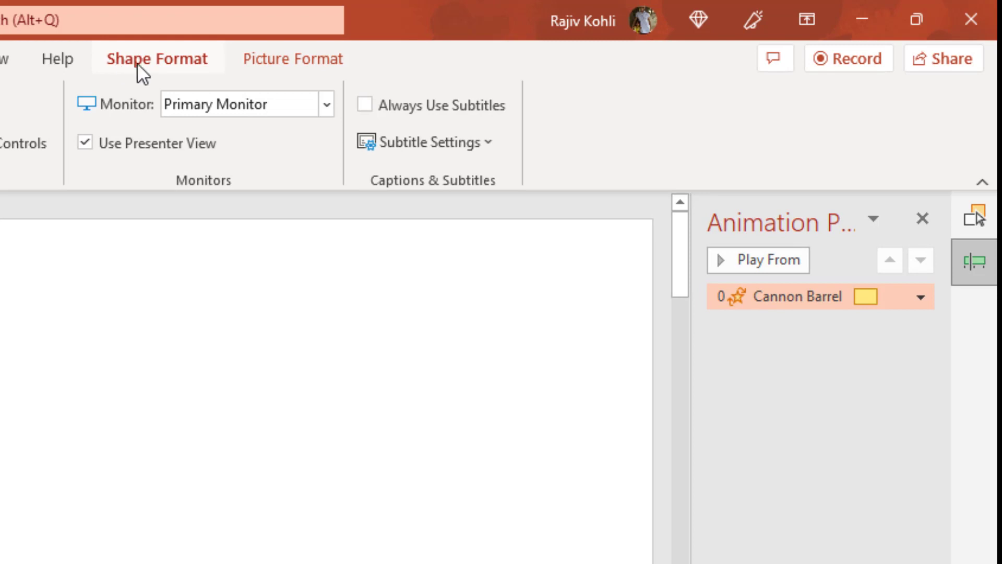
Inspect the Shape Format and Picture Format options for the cannon barrel pictures
{"action": "left_click", "coordinate": [137, 62]}
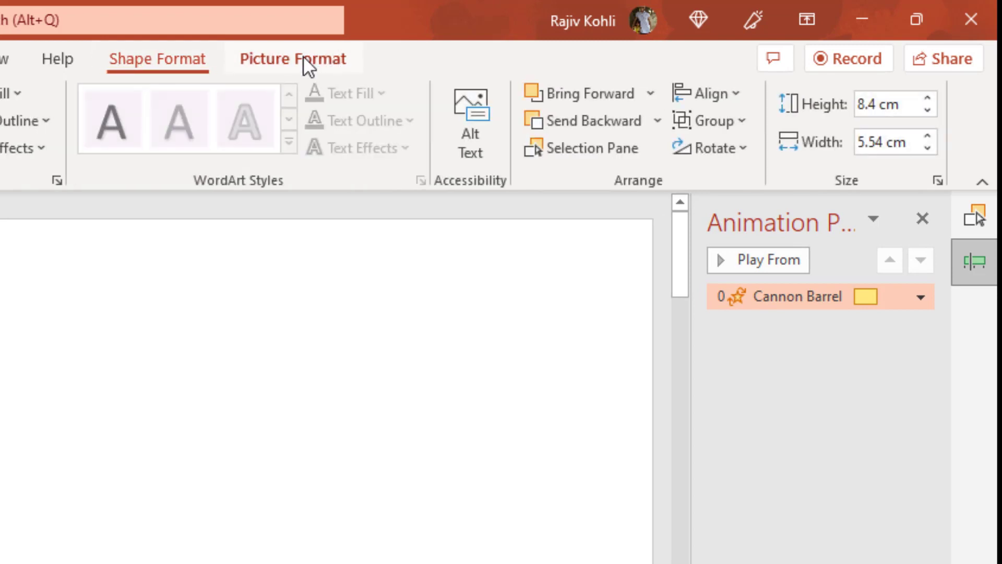
{"action": "left_click", "coordinate": [304, 59]}
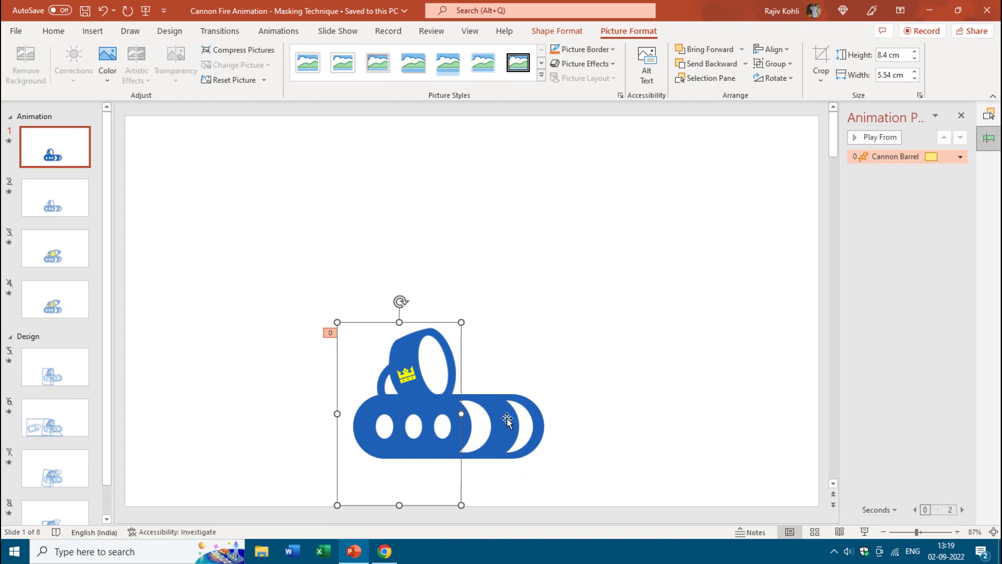
{"action": "left_click", "coordinate": [507, 420]}
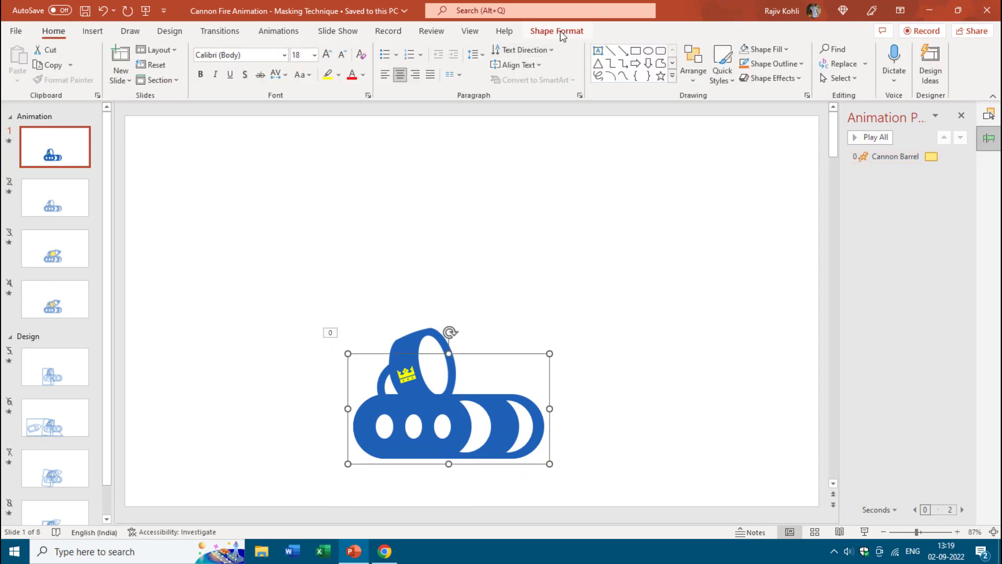
{"action": "left_click", "coordinate": [418, 330]}
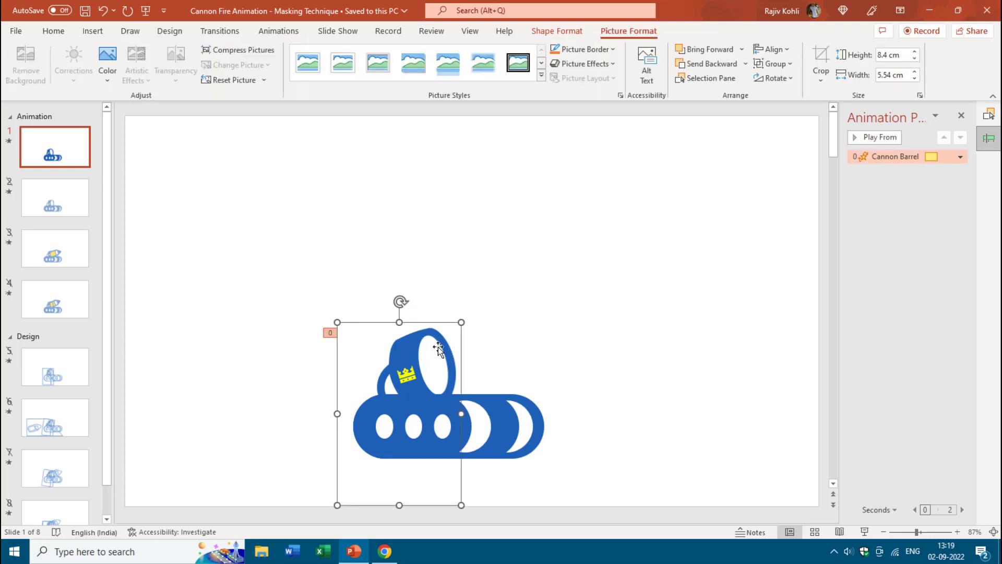
{"action": "left_click", "coordinate": [547, 211]}
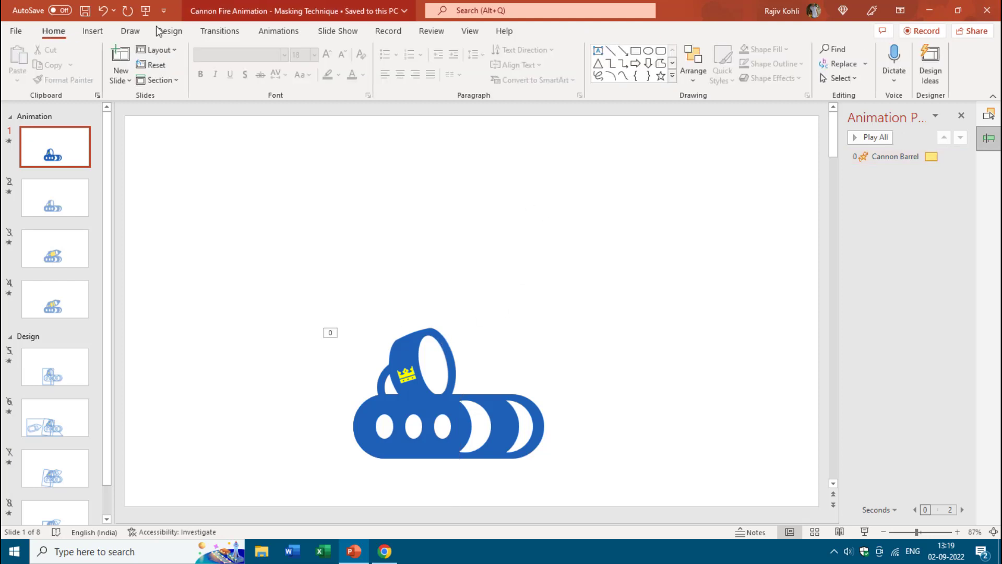
Draw an oval above and to the right of the cannon
{"action": "left_click", "coordinate": [93, 35]}
{"action": "left_click", "coordinate": [197, 73]}
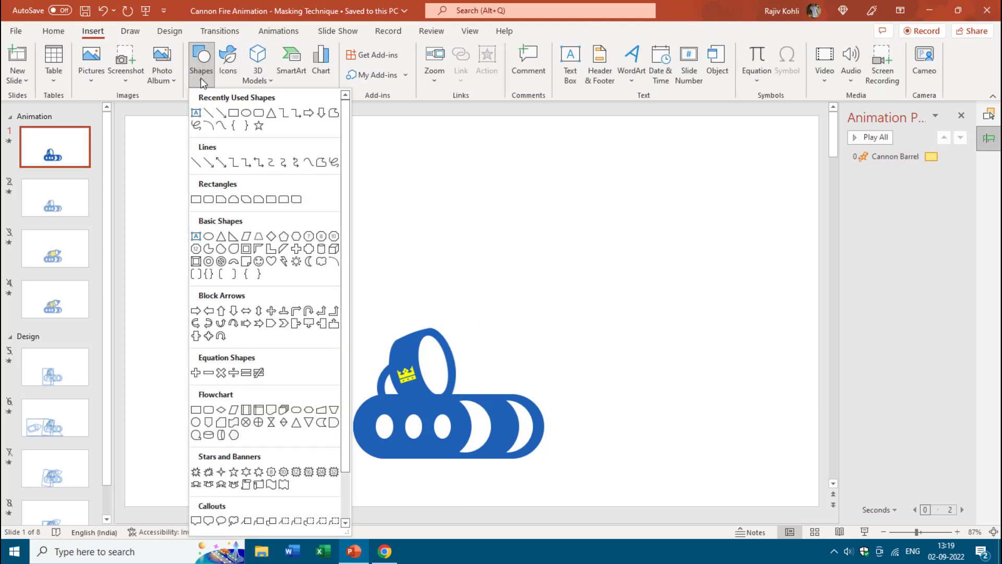
{"action": "left_click", "coordinate": [245, 113]}
{"action": "left_click_drag", "start_coordinate": [510, 202], "coordinate": [601, 289]}
Draw an isosceles triangle inside the blue circle and fill it white
{"action": "left_click", "coordinate": [93, 30]}
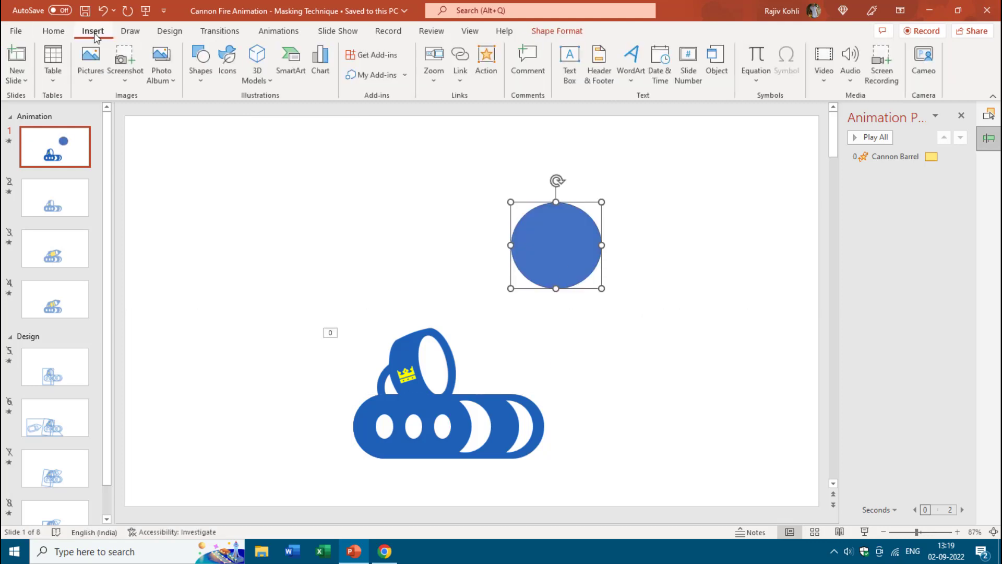
{"action": "left_click", "coordinate": [201, 66]}
{"action": "left_click", "coordinate": [258, 113]}
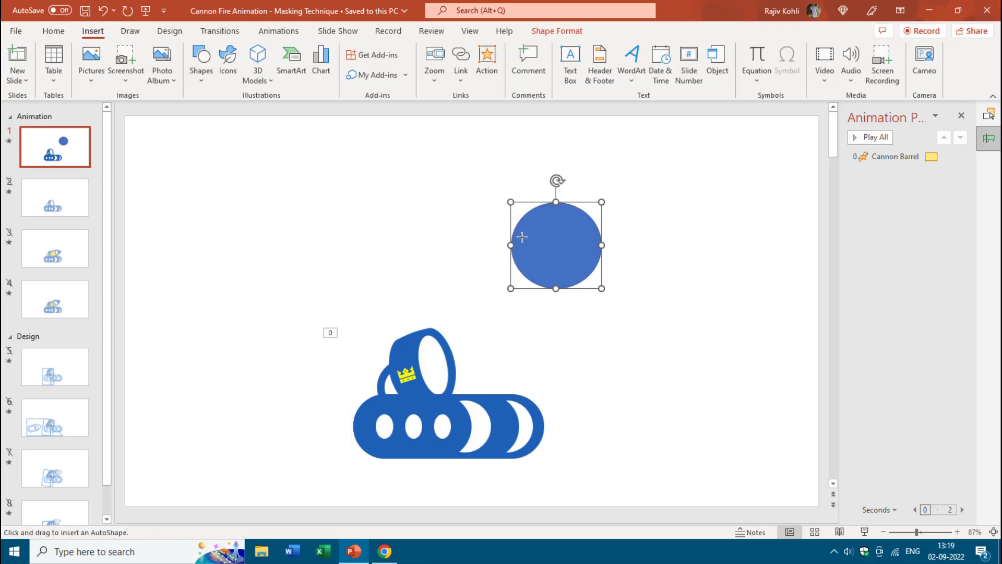
{"action": "mouse_move", "coordinate": [544, 227]}
{"action": "left_mouse_down"}
{"action": "mouse_move", "coordinate": [604, 280]}
{"action": "mouse_move", "coordinate": [557, 259]}
{"action": "mouse_move", "coordinate": [562, 250]}
{"action": "mouse_move", "coordinate": [561, 267]}
{"action": "left_mouse_up"}
{"action": "left_click", "coordinate": [561, 267]}
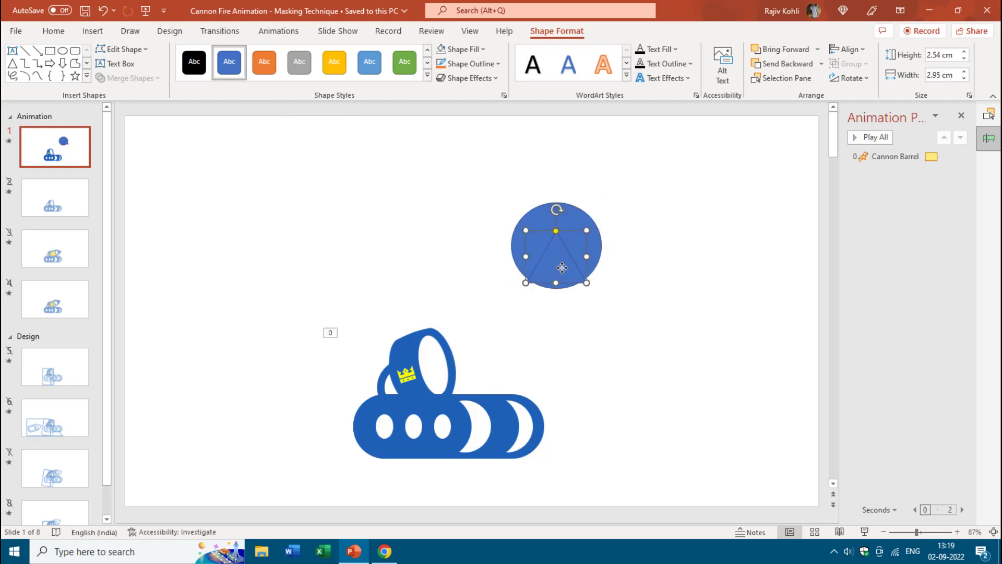
{"action": "left_click", "coordinate": [462, 49]}
{"action": "left_click", "coordinate": [441, 81]}
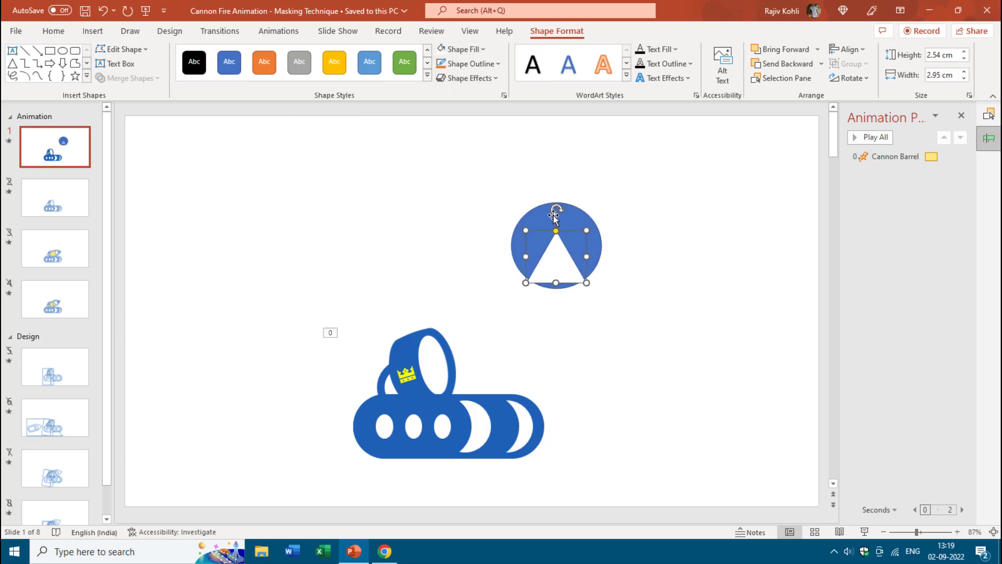
Group the white triangle together with the blue circle
{"action": "left_click", "coordinate": [518, 257], "text": "shift"}
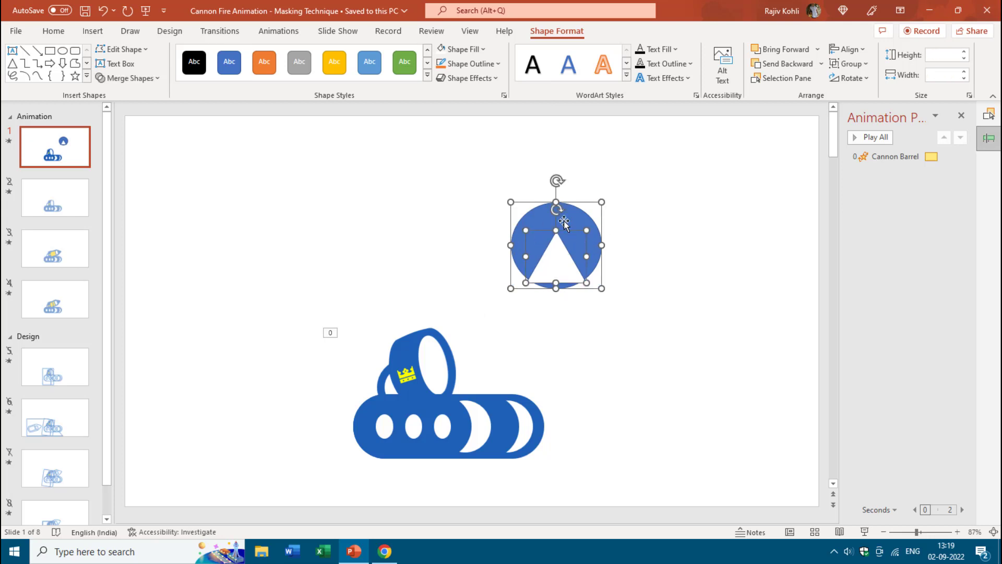
{"action": "left_click", "coordinate": [849, 63]}
{"action": "left_click", "coordinate": [852, 82]}
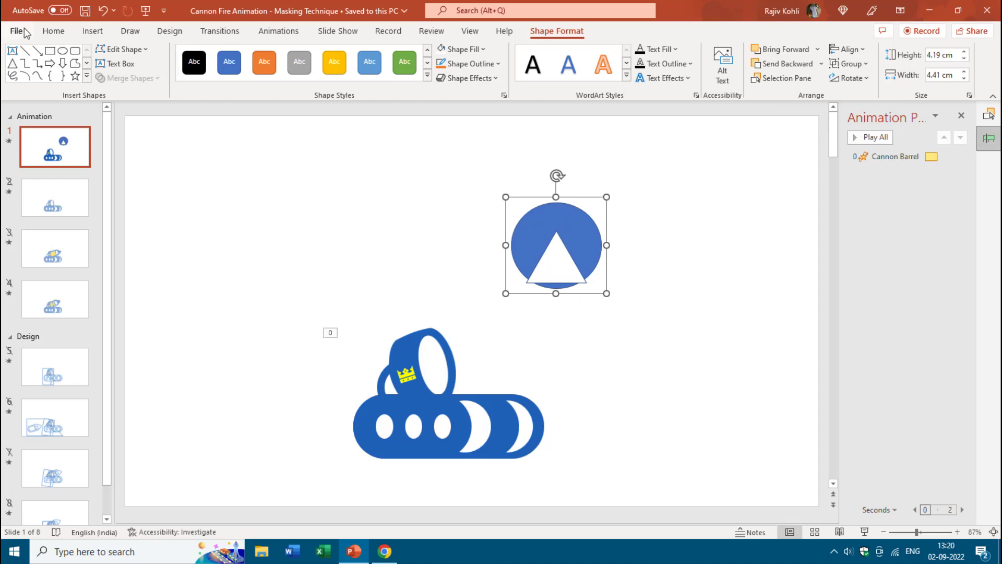
{"action": "left_click", "coordinate": [53, 31]}
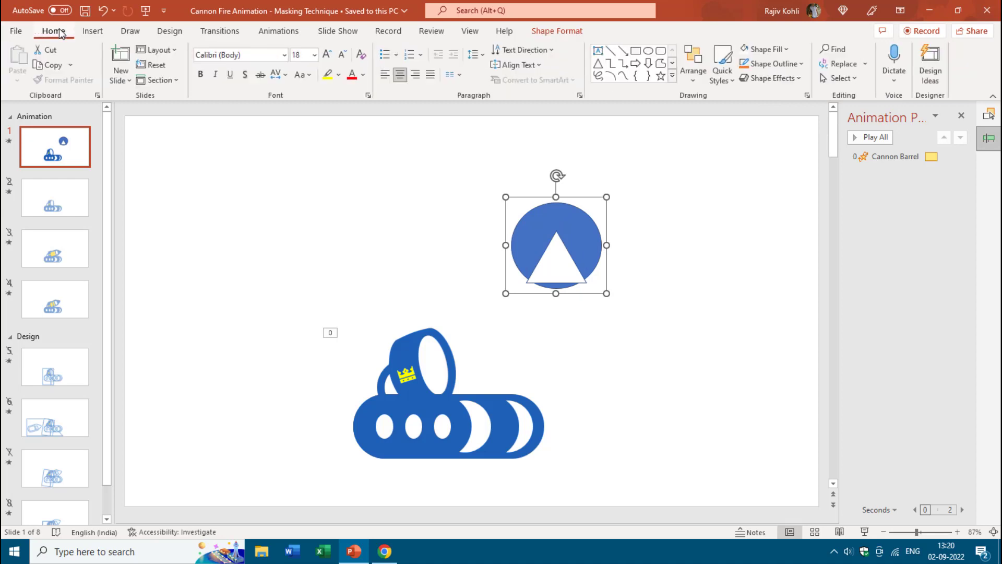
{"action": "left_click", "coordinate": [52, 66]}
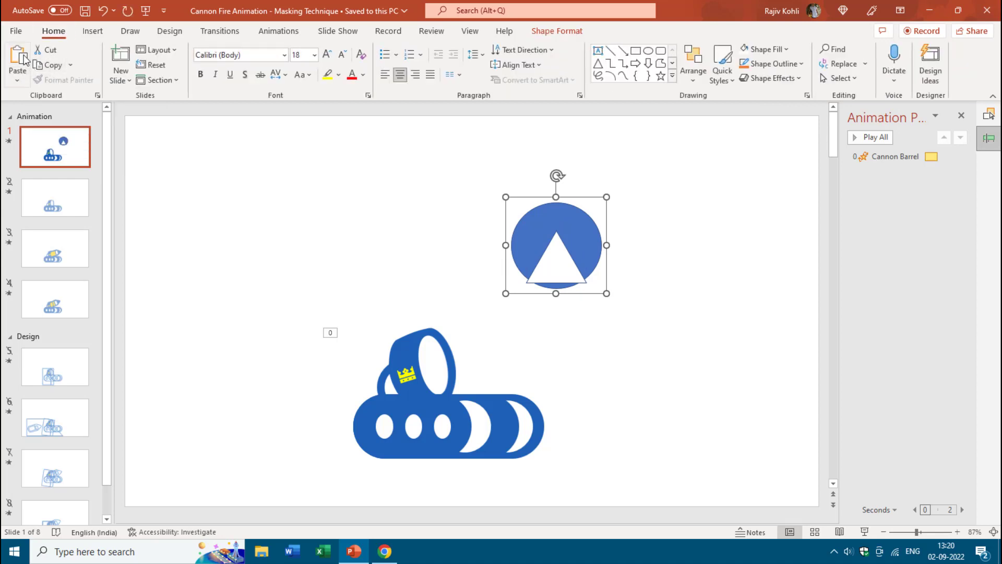
{"action": "left_click", "coordinate": [19, 82]}
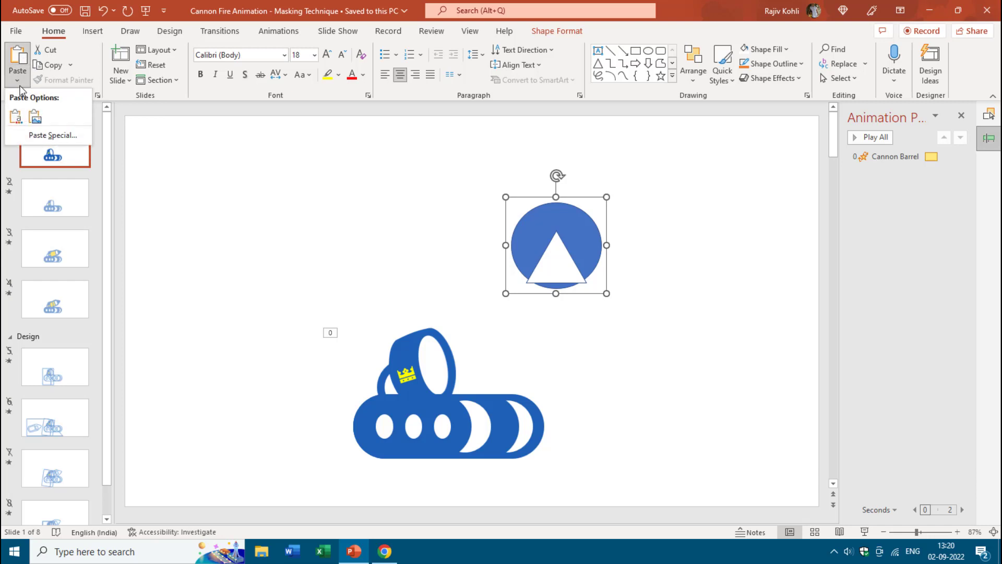
{"action": "left_click", "coordinate": [36, 121]}
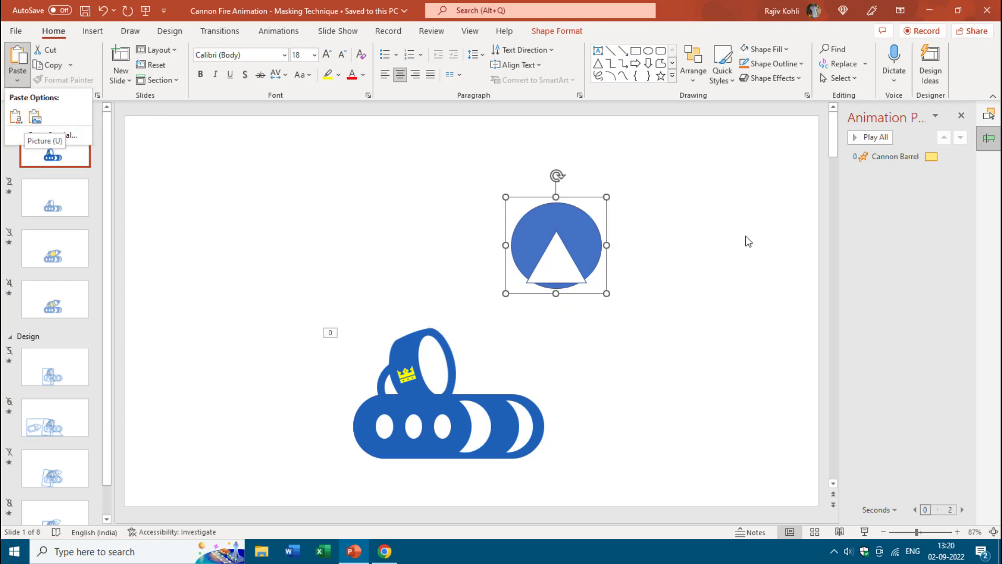
{"action": "right_click", "coordinate": [679, 168]}
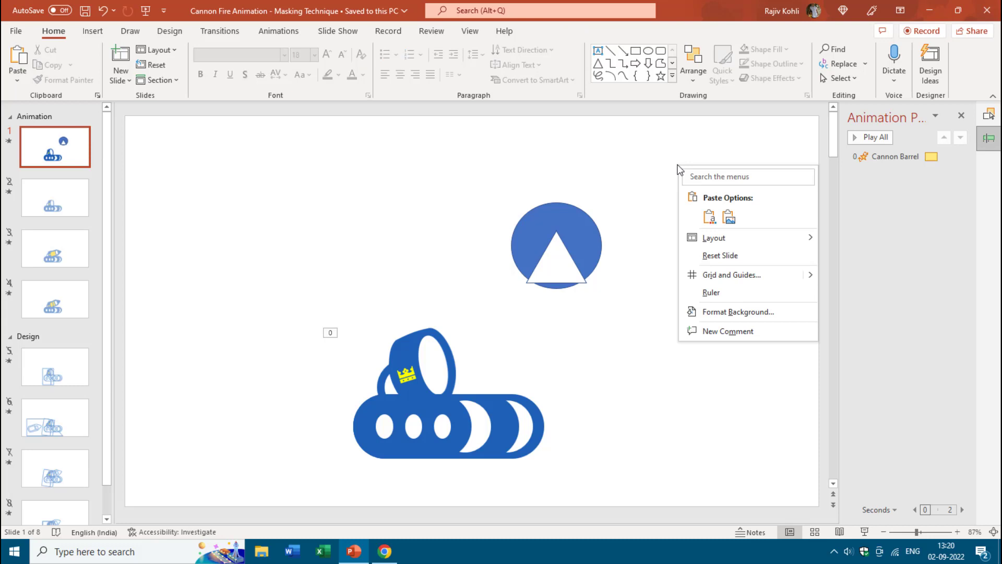
{"action": "left_click", "coordinate": [729, 217]}
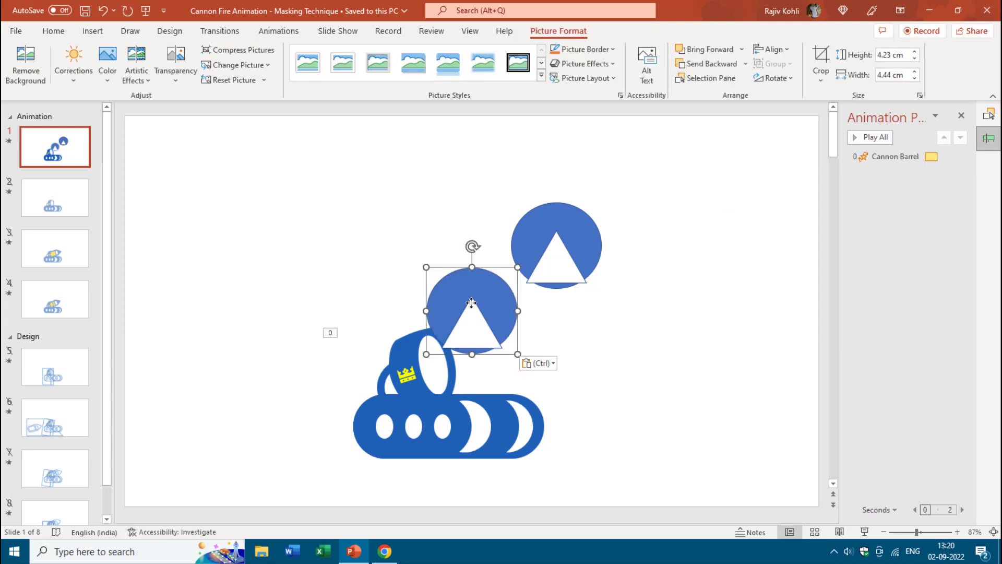
{"action": "left_click_drag", "start_coordinate": [476, 326], "coordinate": [726, 241]}
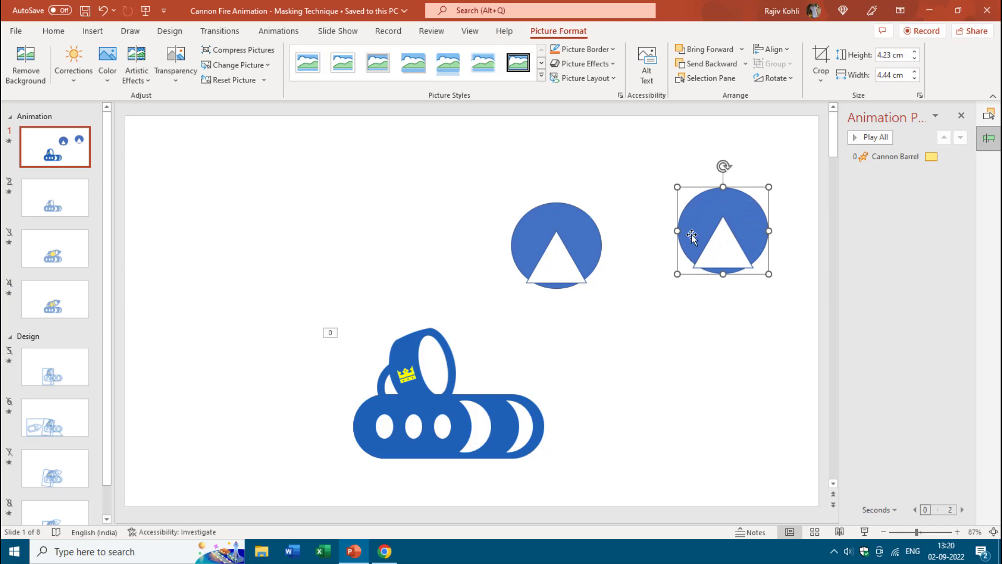
{"action": "key", "text": "ctrl+z"}
{"action": "key", "text": "ctrl+z"}
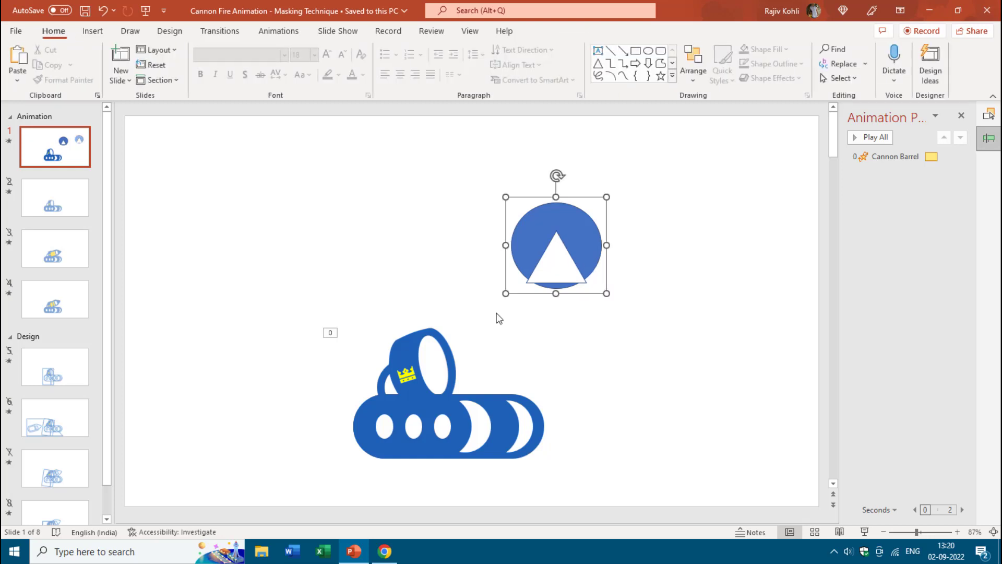
Draw an upright isosceles triangle near the top-right of slide 1, undoing its rotation
{"action": "left_click", "coordinate": [403, 352]}
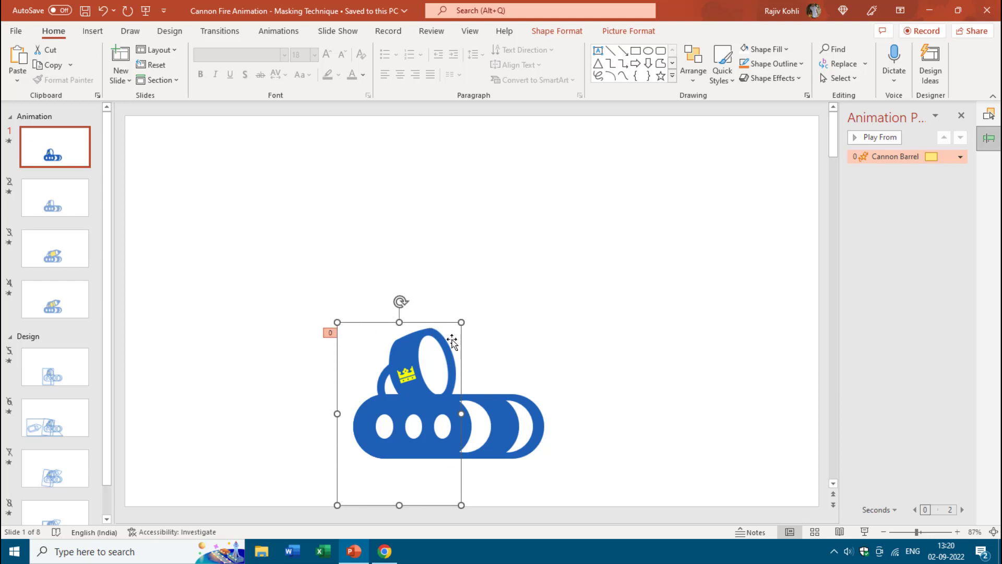
{"action": "left_click", "coordinate": [92, 31]}
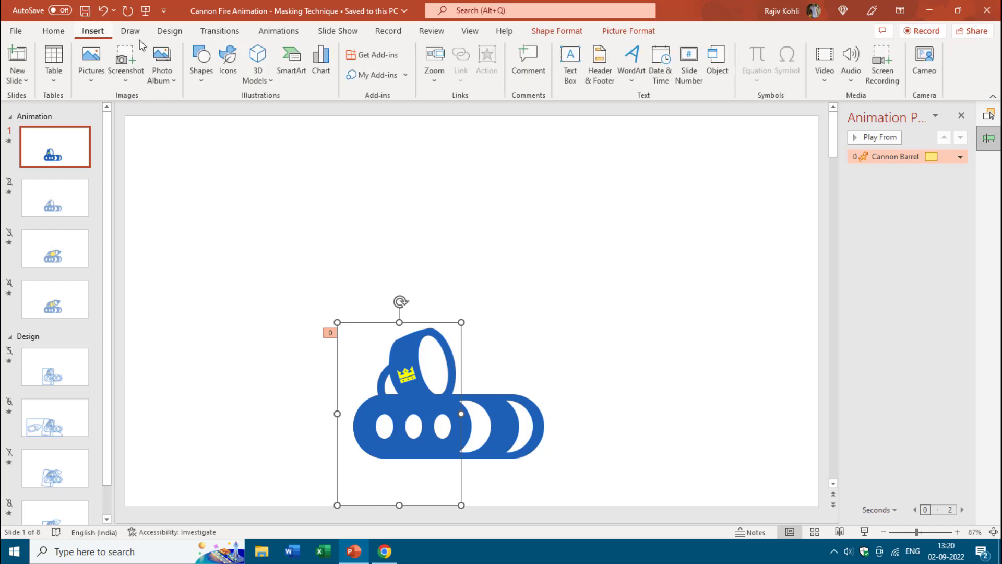
{"action": "left_click", "coordinate": [197, 73]}
{"action": "left_click", "coordinate": [271, 113]}
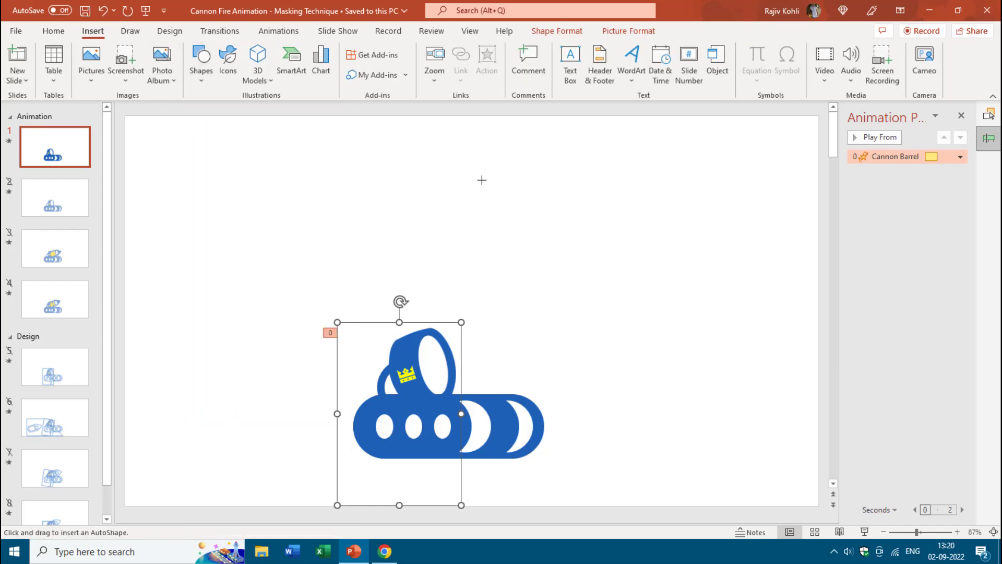
{"action": "left_click_drag", "start_coordinate": [659, 206], "coordinate": [731, 278]}
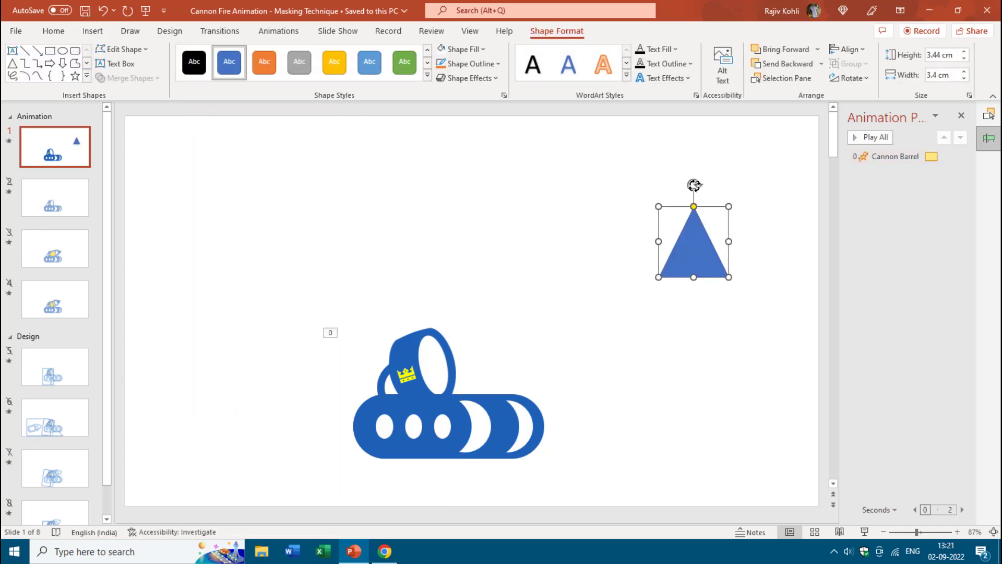
{"action": "mouse_move", "coordinate": [695, 186]}
{"action": "left_mouse_down"}
{"action": "mouse_move", "coordinate": [668, 197]}
{"action": "mouse_move", "coordinate": [706, 204]}
{"action": "mouse_move", "coordinate": [684, 199]}
{"action": "mouse_move", "coordinate": [683, 189]}
{"action": "left_mouse_up"}
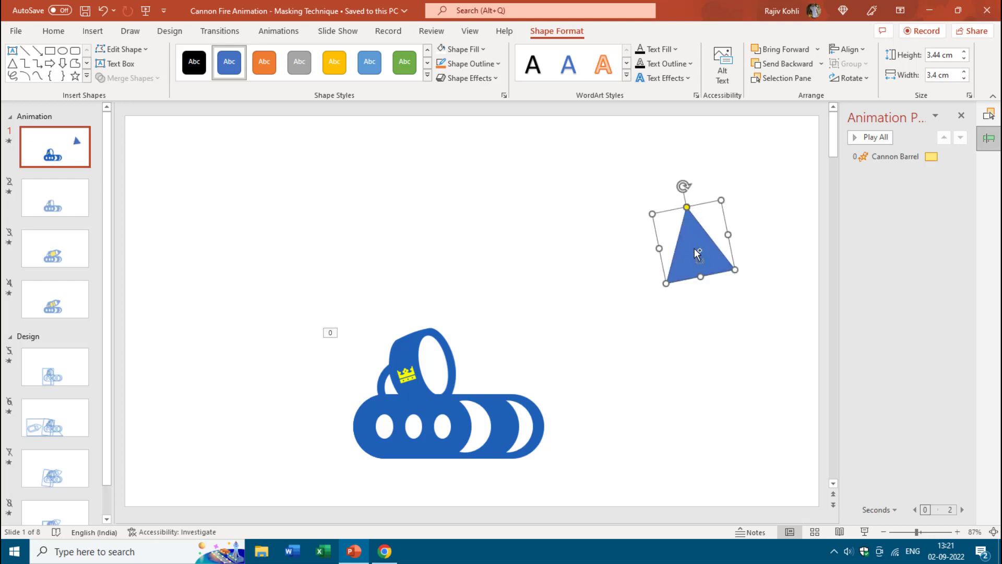
{"action": "key", "text": "ctrl+z"}
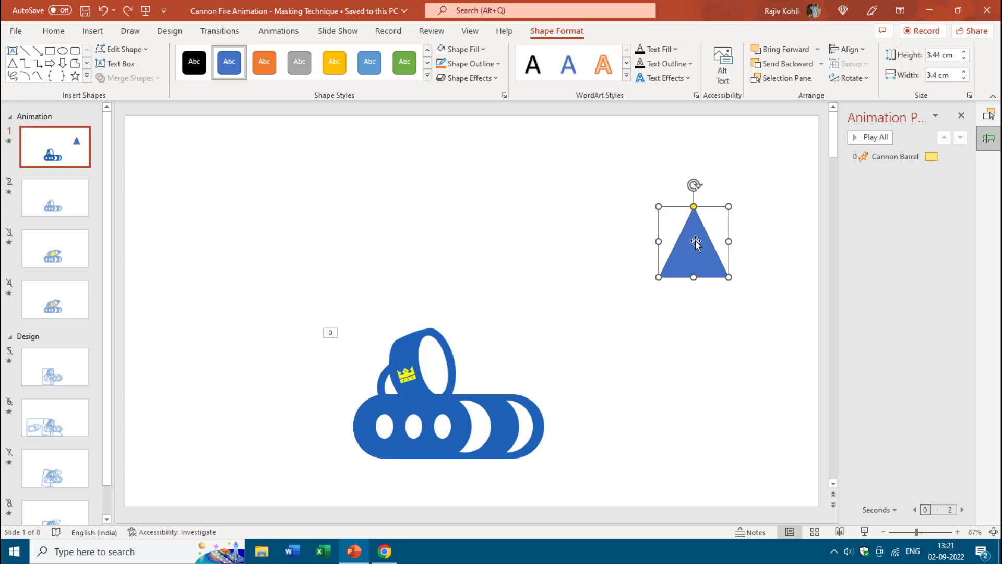
{"action": "left_click", "coordinate": [93, 31]}
Draw a small oval below the upright triangle
{"action": "left_click", "coordinate": [215, 76]}
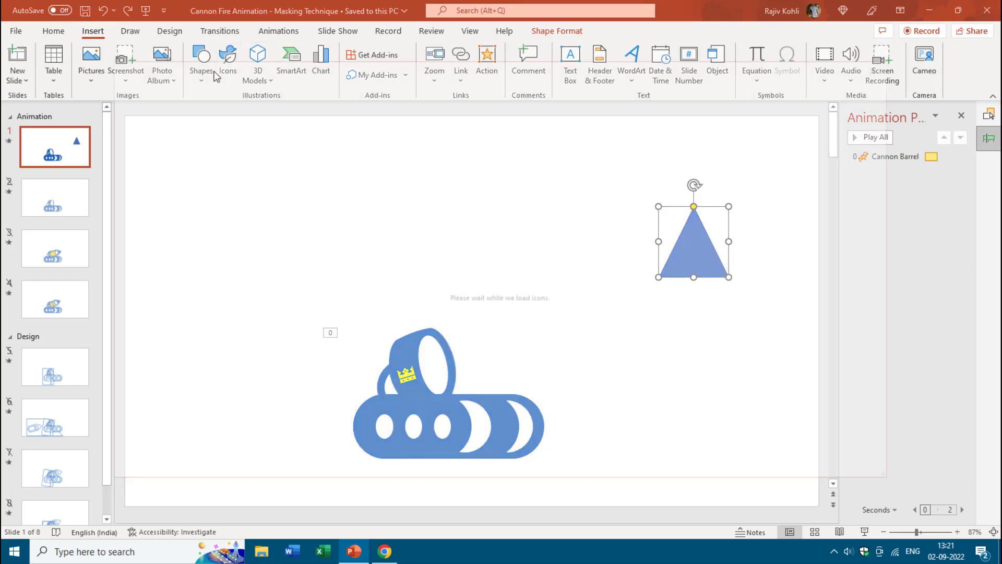
{"action": "left_click", "coordinate": [202, 65]}
{"action": "left_click", "coordinate": [250, 119]}
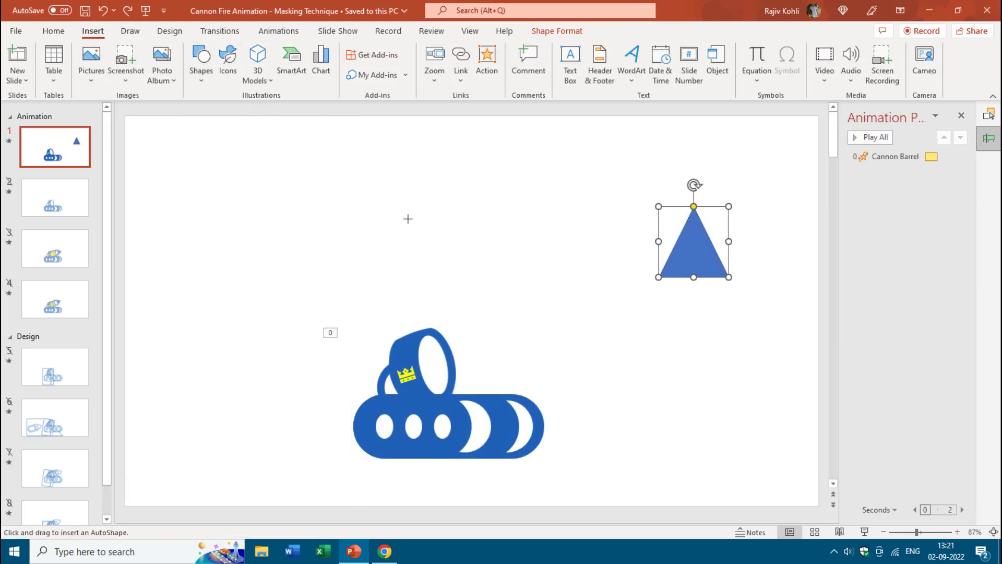
{"action": "mouse_move", "coordinate": [673, 401]}
{"action": "left_mouse_down"}
{"action": "mouse_move", "coordinate": [726, 452]}
{"action": "mouse_move", "coordinate": [706, 433]}
{"action": "left_mouse_up"}
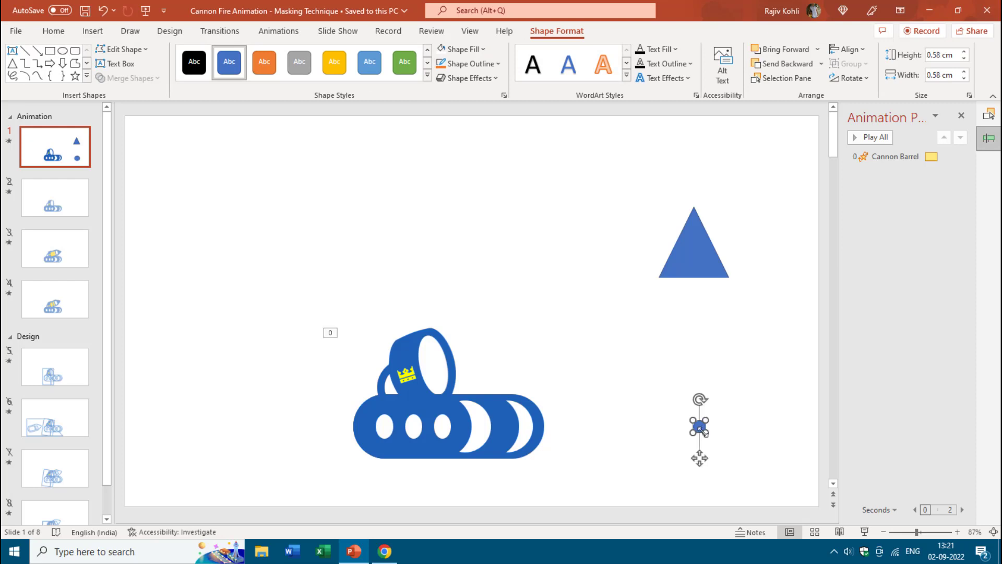
Group the small circle with the triangle, then select the circle within the group
{"action": "left_click", "coordinate": [661, 275]}
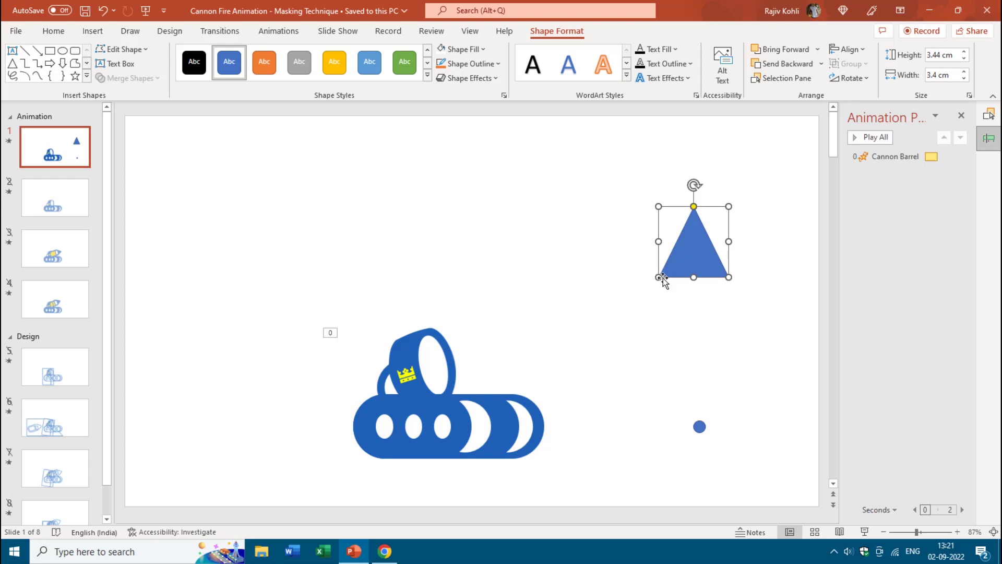
{"action": "left_click", "coordinate": [699, 427]}
{"action": "left_click", "coordinate": [709, 246], "text": "shift"}
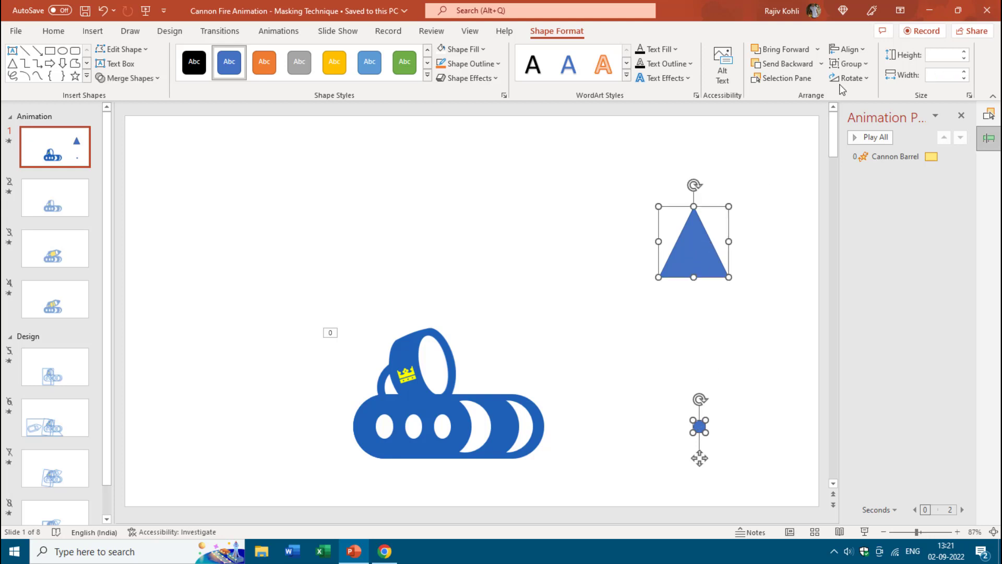
{"action": "left_click", "coordinate": [866, 63]}
{"action": "left_click", "coordinate": [856, 83]}
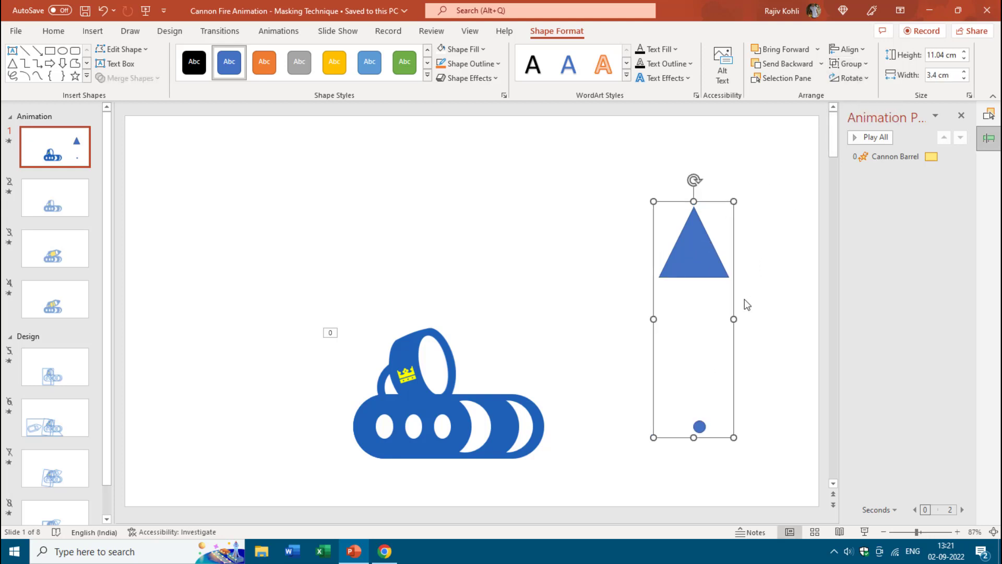
{"action": "left_click", "coordinate": [697, 427]}
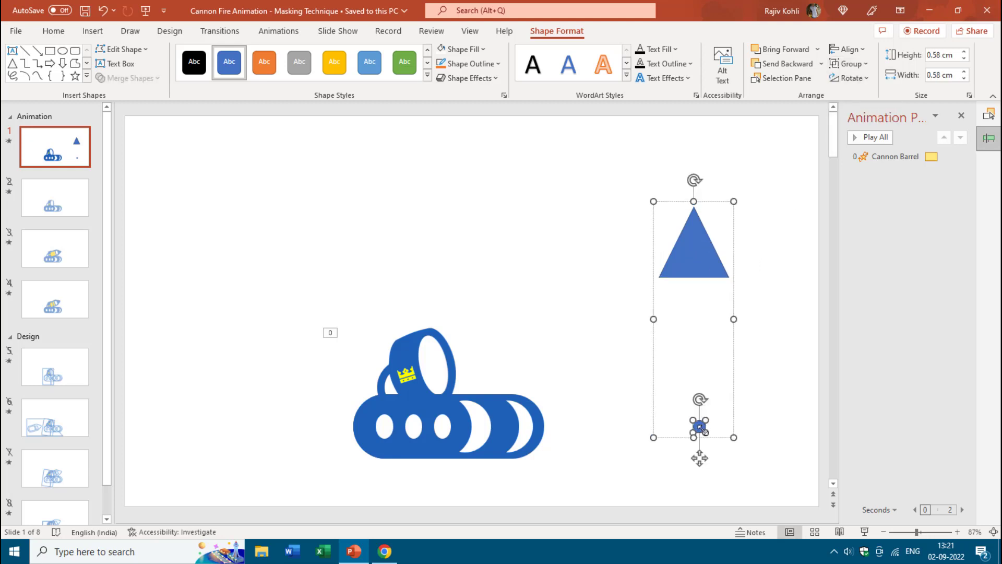
Move the small circle left and then up inside the triangle group
{"action": "left_click_drag", "start_coordinate": [699, 427], "coordinate": [613, 425]}
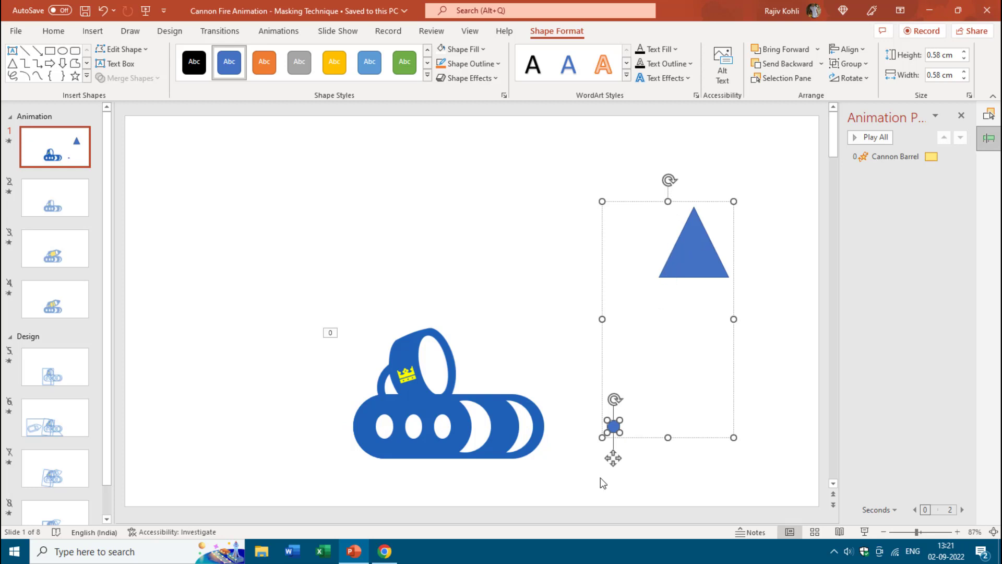
{"action": "left_click_drag", "start_coordinate": [612, 427], "coordinate": [601, 426]}
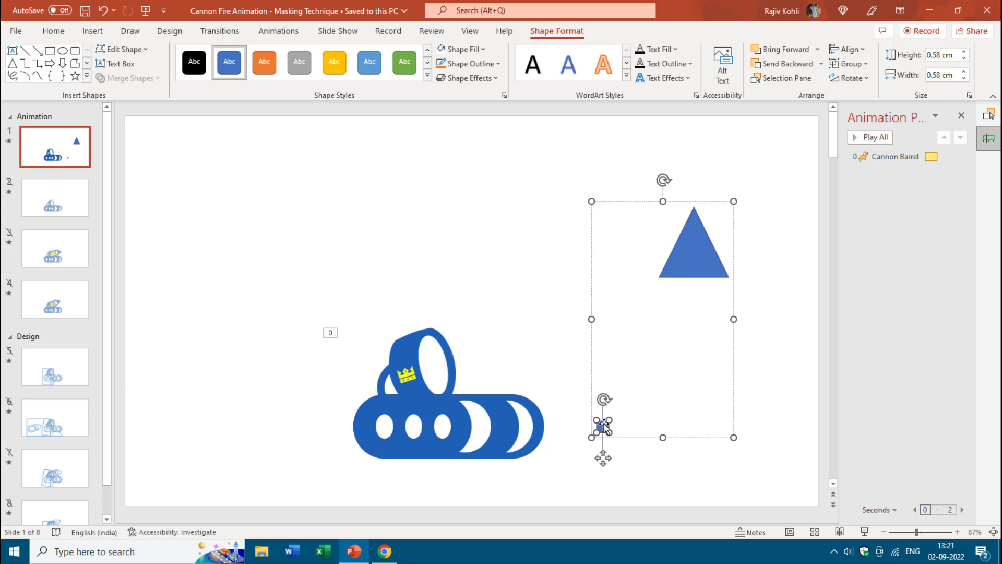
{"action": "left_click_drag", "start_coordinate": [602, 426], "coordinate": [604, 404]}
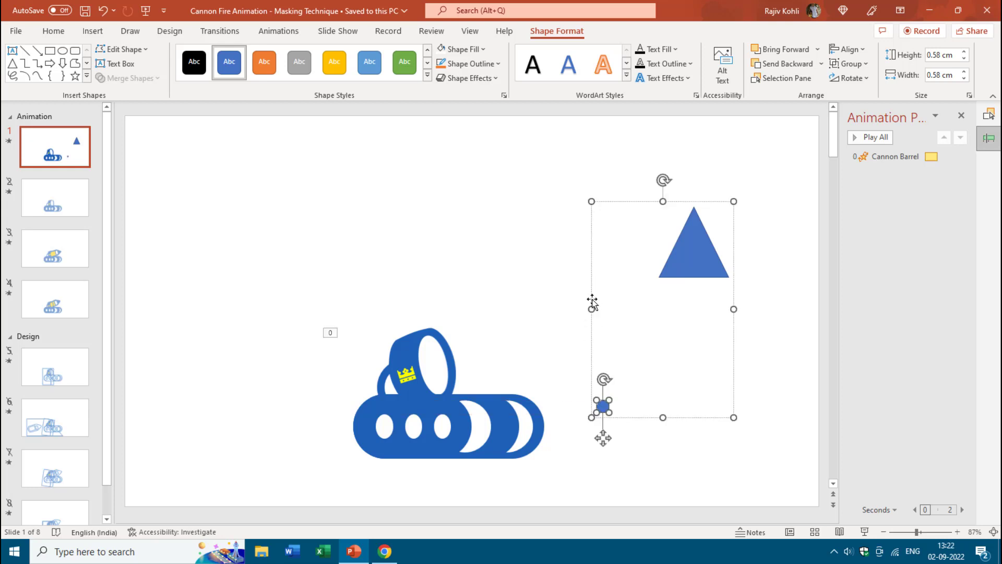
{"action": "left_click_drag", "start_coordinate": [603, 406], "coordinate": [607, 342]}
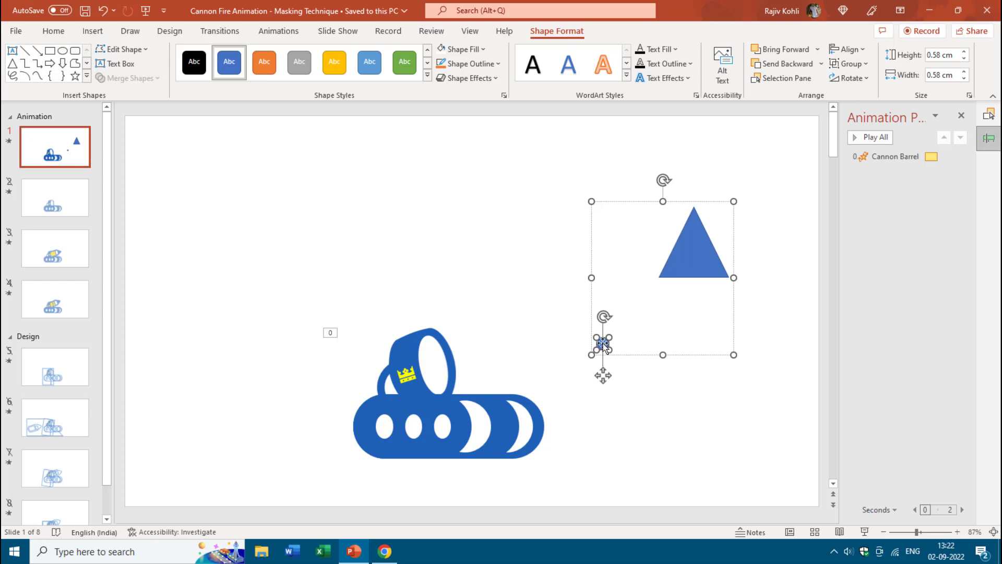
Set the small circle to No Fill and No Outline
{"action": "left_click", "coordinate": [485, 49]}
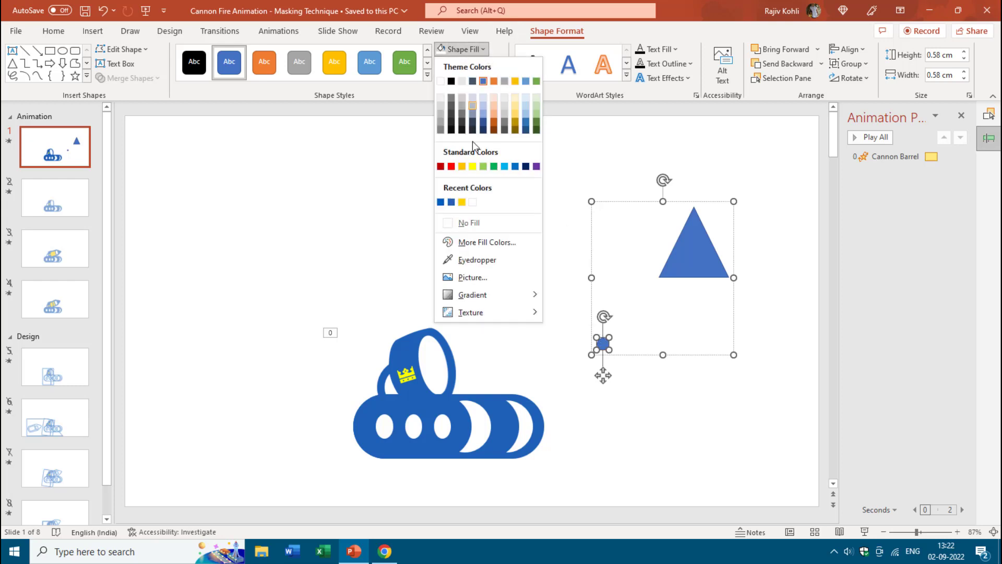
{"action": "left_click", "coordinate": [474, 224]}
{"action": "left_click", "coordinate": [486, 64]}
{"action": "left_click", "coordinate": [476, 235]}
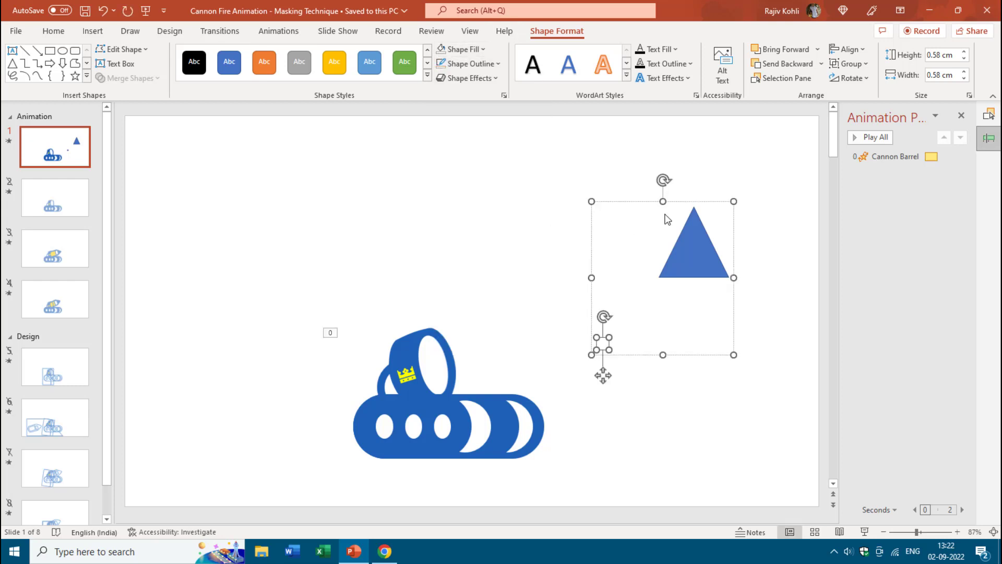
{"action": "left_click", "coordinate": [664, 180]}
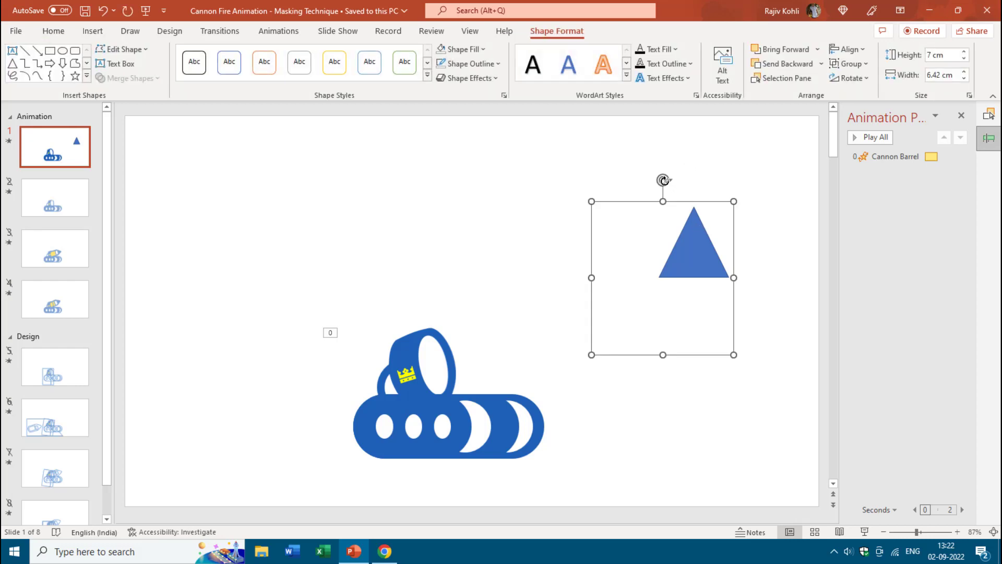
Try rotating the triangle group and the cannon barrel picture
{"action": "left_click_drag", "start_coordinate": [664, 180], "coordinate": [681, 224]}
{"action": "left_click", "coordinate": [431, 324]}
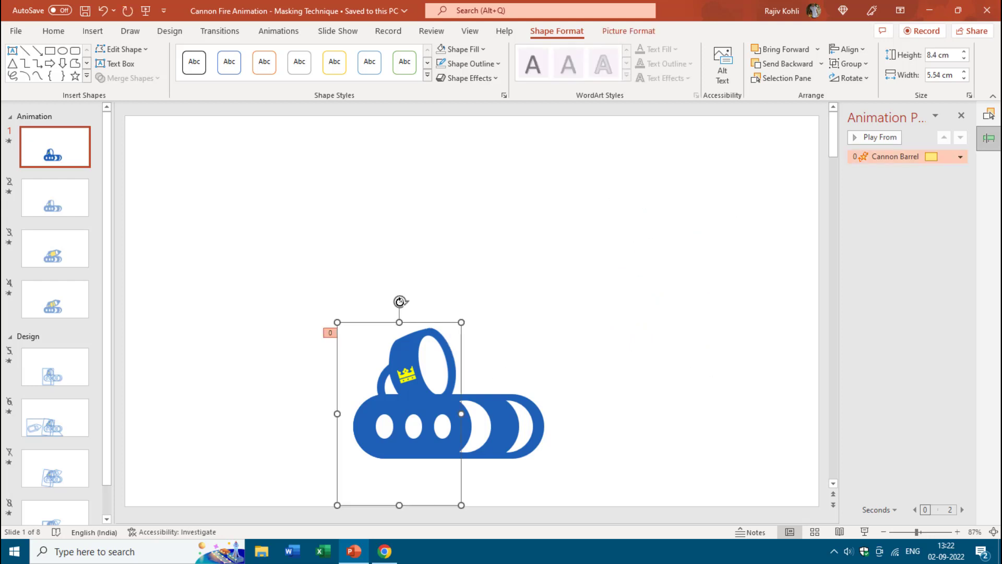
{"action": "mouse_move", "coordinate": [399, 301]}
{"action": "left_mouse_down"}
{"action": "mouse_move", "coordinate": [415, 312]}
{"action": "mouse_move", "coordinate": [400, 301]}
{"action": "left_mouse_up"}
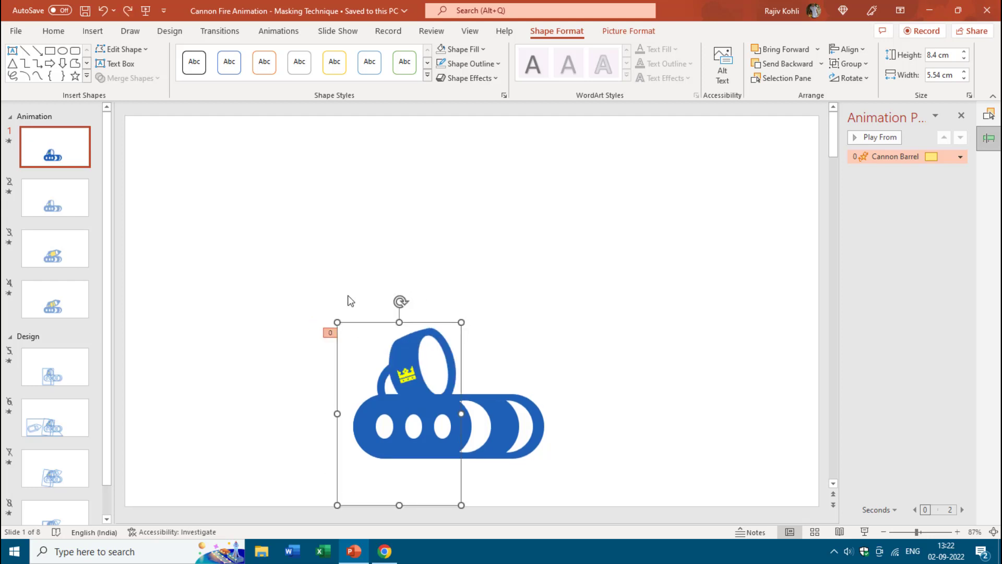
Unhide slide 2 and select its Cannon Ball animation in the Animation Pane
{"action": "left_click", "coordinate": [43, 205]}
{"action": "right_click", "coordinate": [45, 206]}
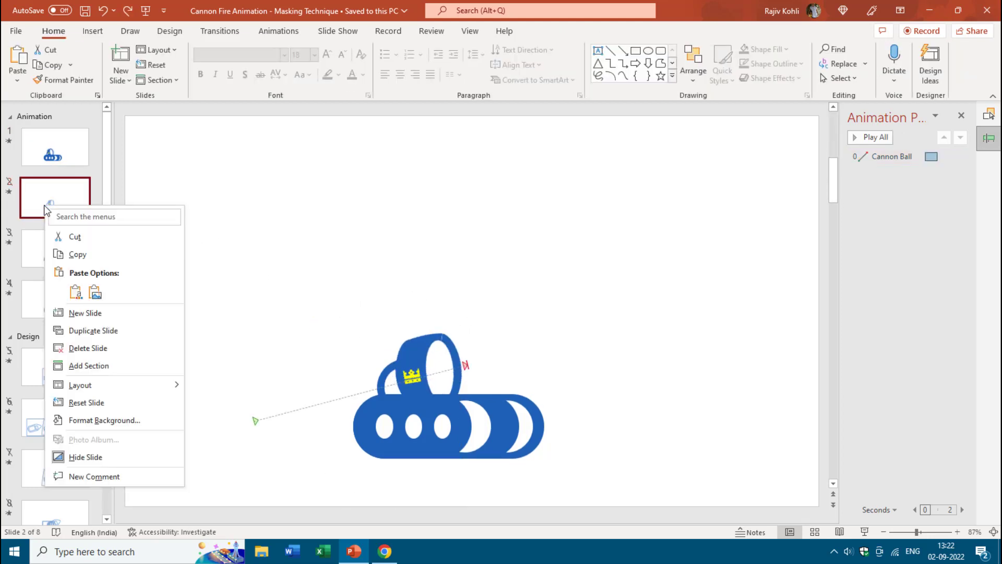
{"action": "left_click", "coordinate": [99, 455]}
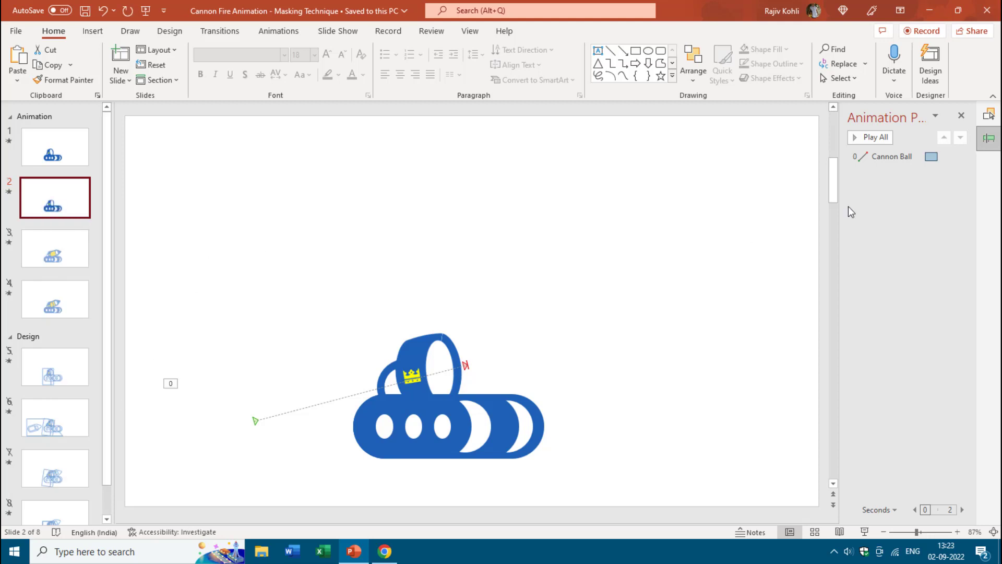
{"action": "left_click", "coordinate": [894, 159]}
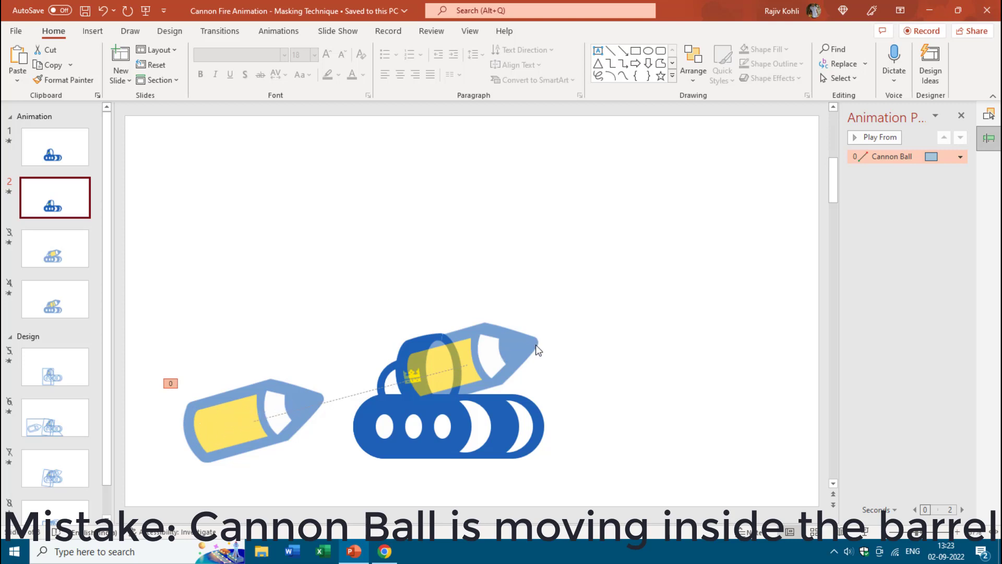
Show slide 2's object list and collapse the Cannon and Barrel Top Part and Cannon Ball groups
{"action": "left_click", "coordinate": [987, 114]}
{"action": "left_click", "coordinate": [834, 160]}
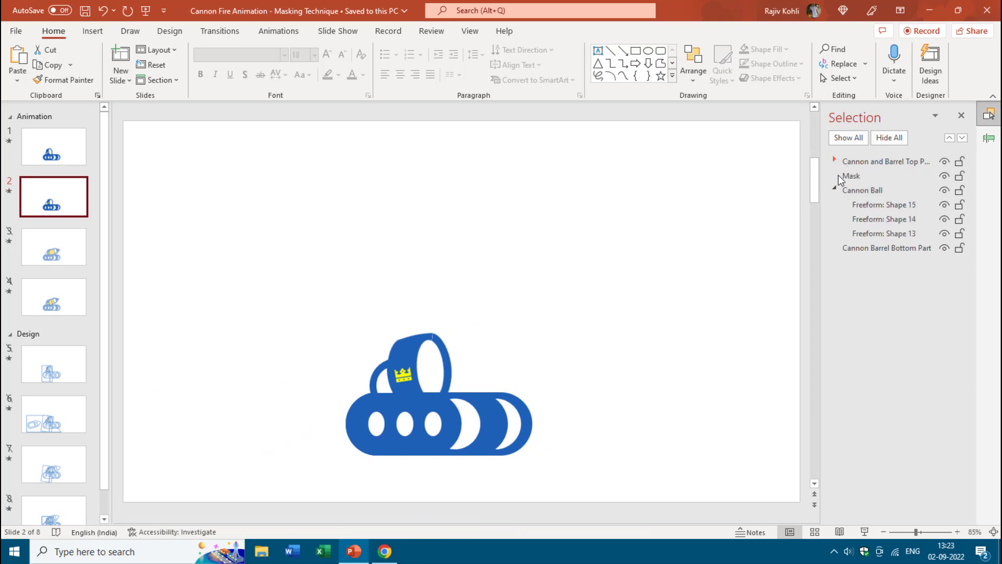
{"action": "left_click", "coordinate": [834, 189]}
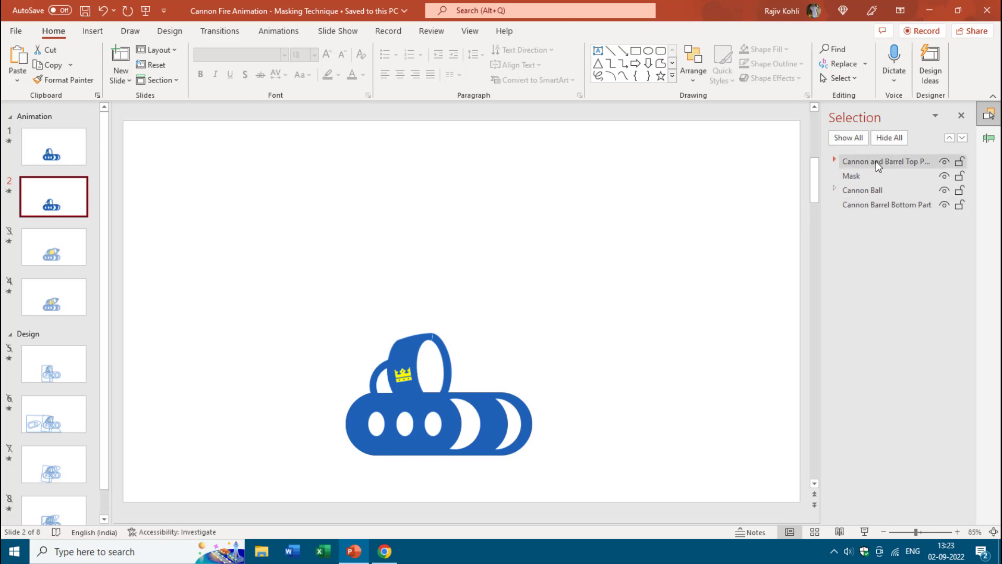
Select the cannon parts in turn, ending on the Mask rectangle around the cannon
{"action": "left_click", "coordinate": [894, 158]}
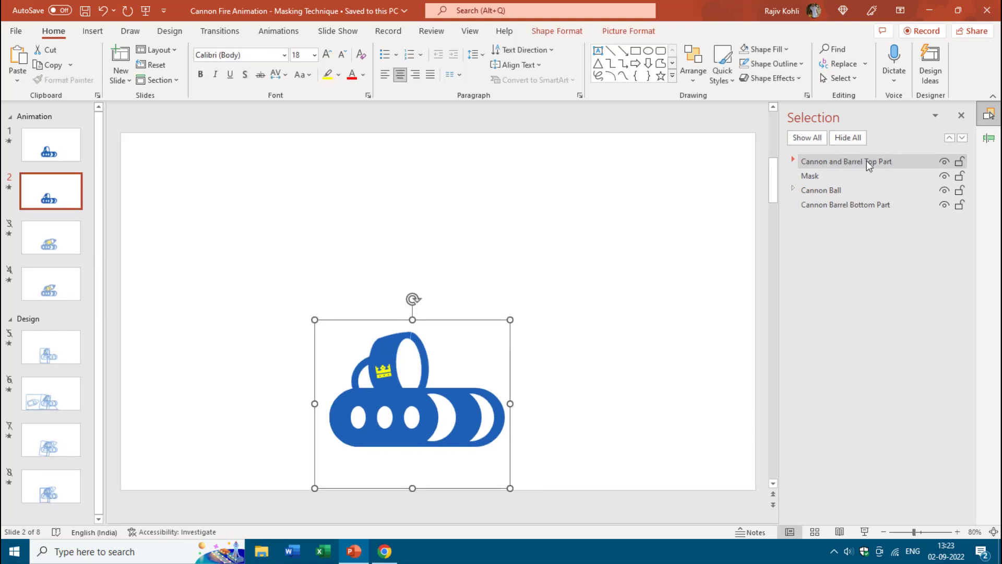
{"action": "left_click", "coordinate": [833, 208]}
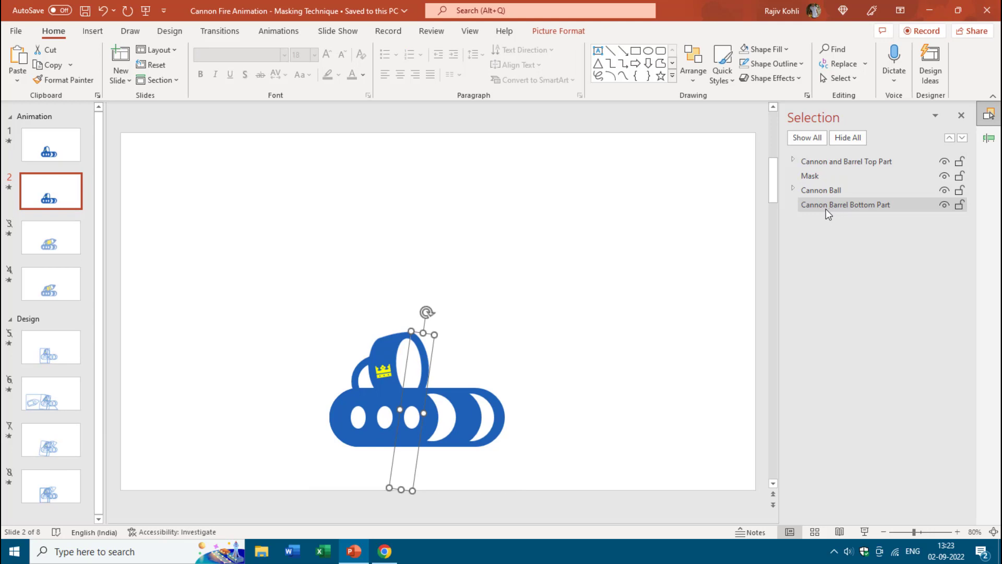
{"action": "left_click", "coordinate": [816, 177]}
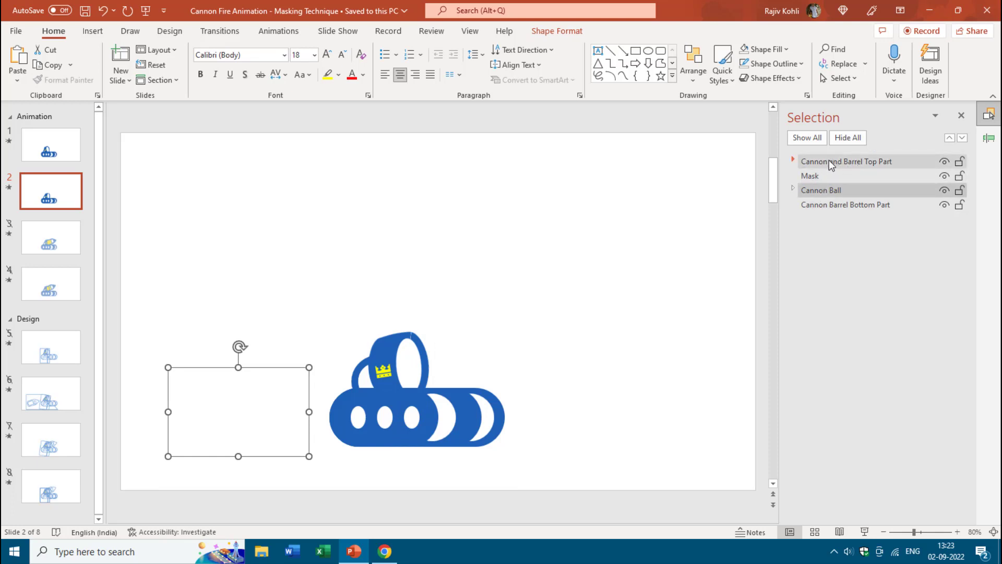
{"action": "left_click", "coordinate": [809, 177]}
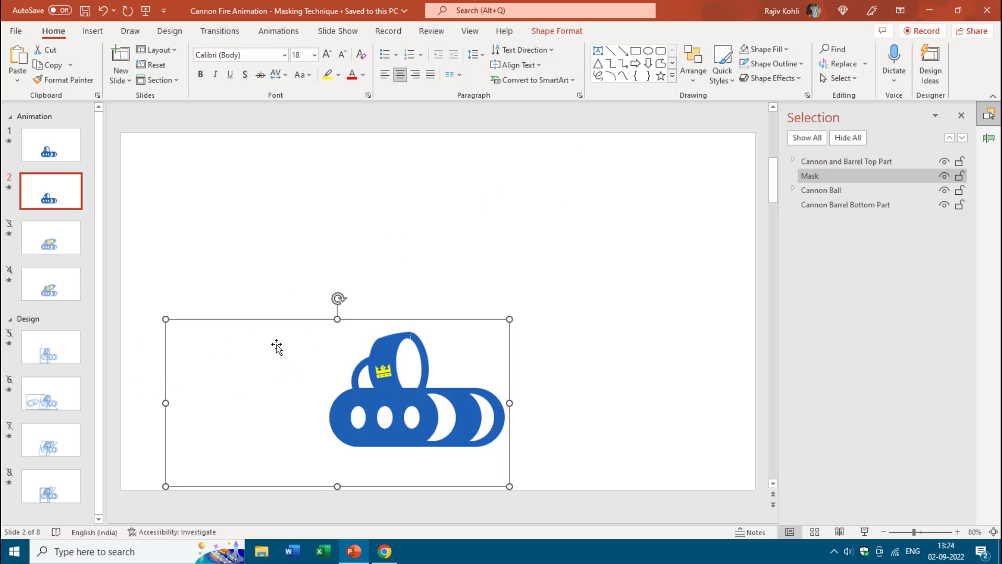
Fill slide 2's background with solid gold, then select the white Mask shape
{"action": "right_click", "coordinate": [557, 168]}
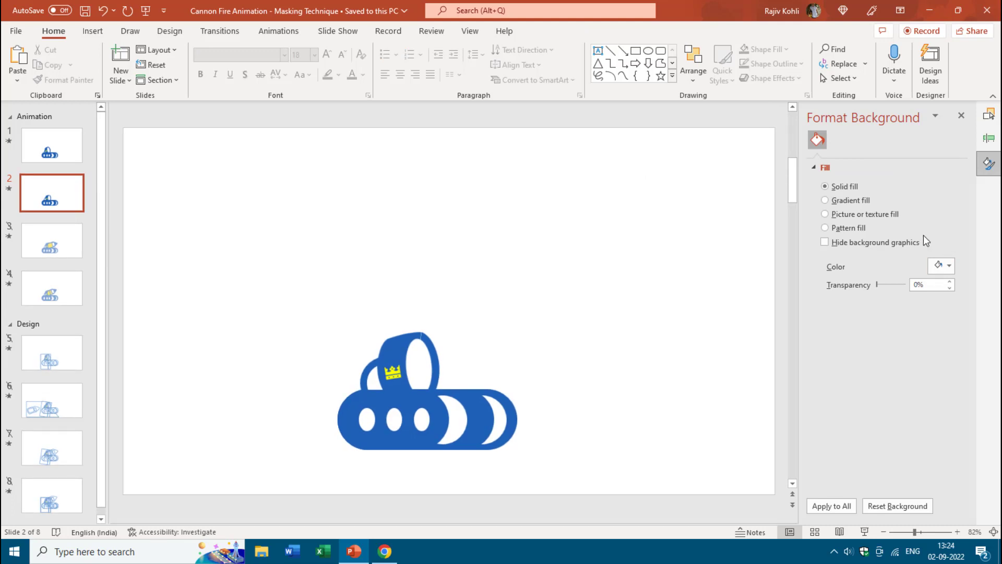
{"action": "left_click", "coordinate": [935, 268]}
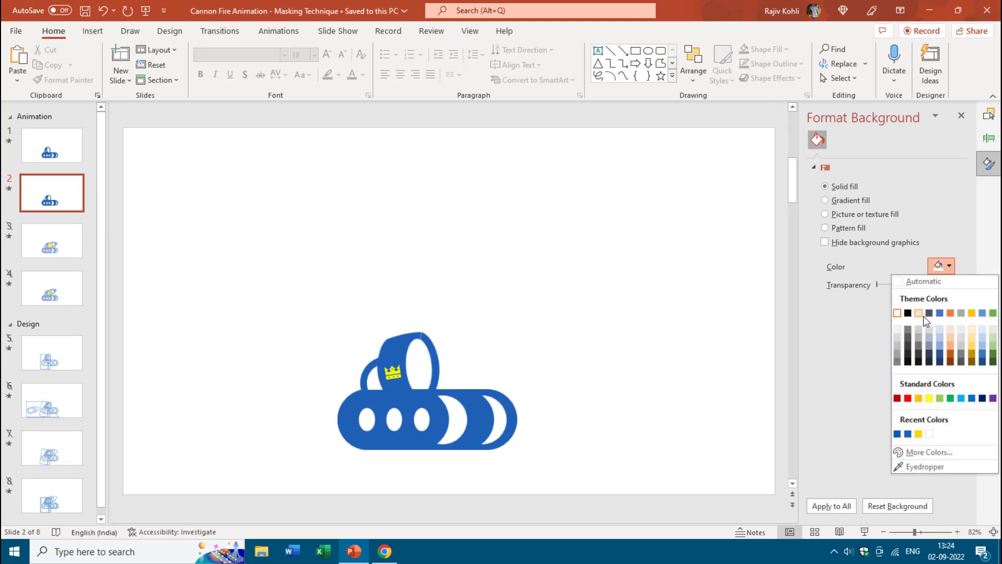
{"action": "left_click", "coordinate": [971, 313]}
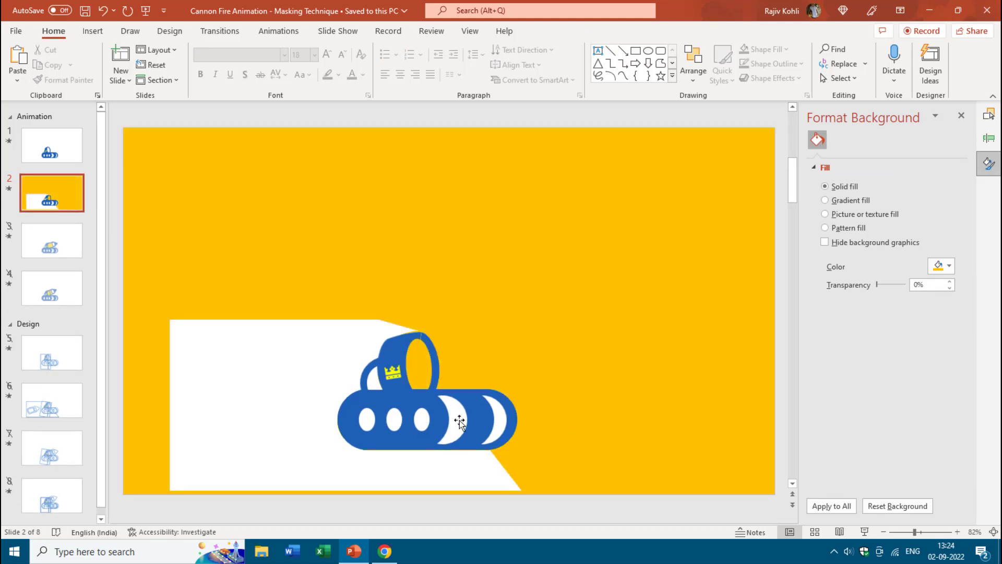
{"action": "left_click", "coordinate": [223, 342]}
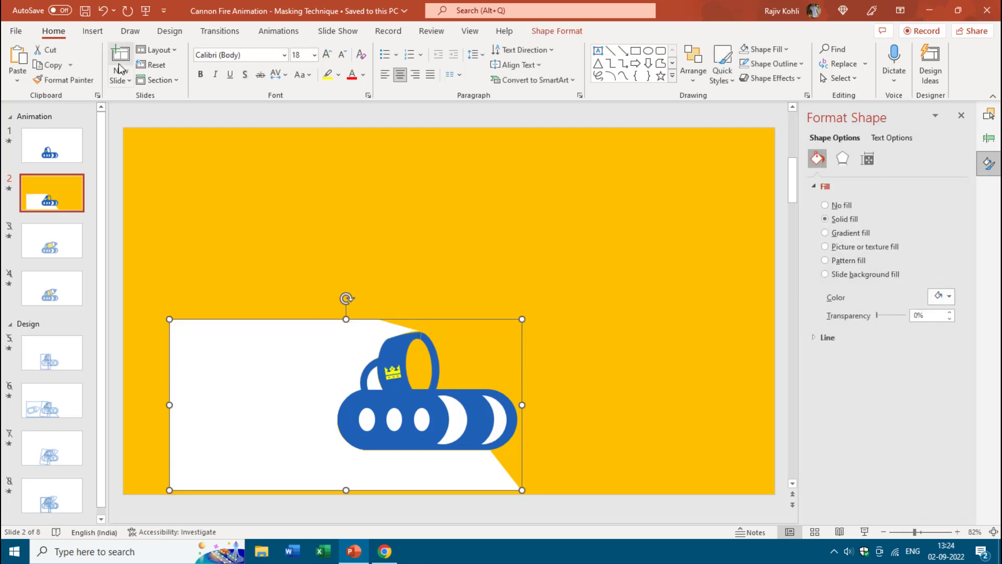
Draw a freeform flag outline above-right of the cannon, closing it into a 5.96 × 10.78 cm shape
{"action": "left_click", "coordinate": [98, 34]}
{"action": "left_click", "coordinate": [201, 65]}
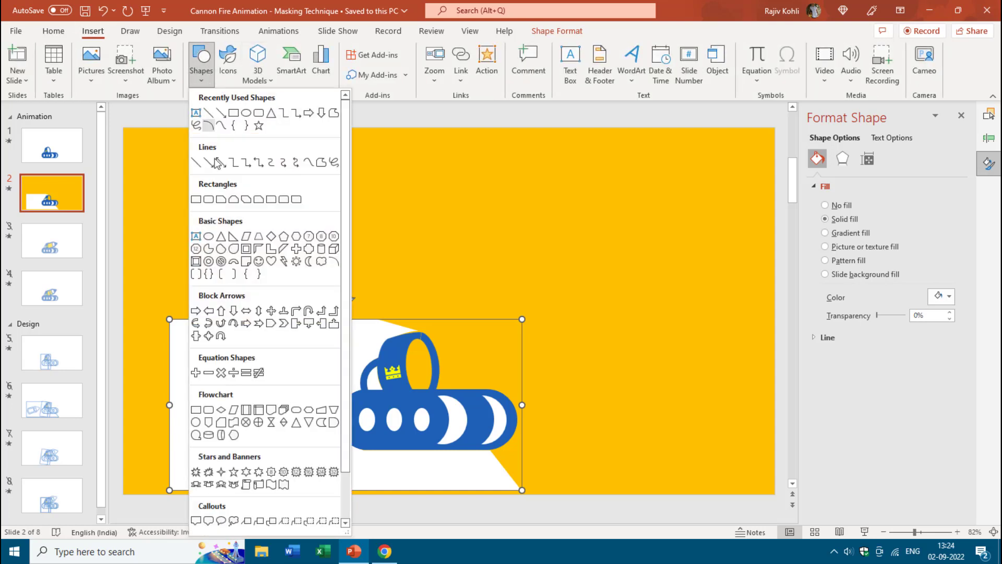
{"action": "left_click", "coordinate": [334, 113]}
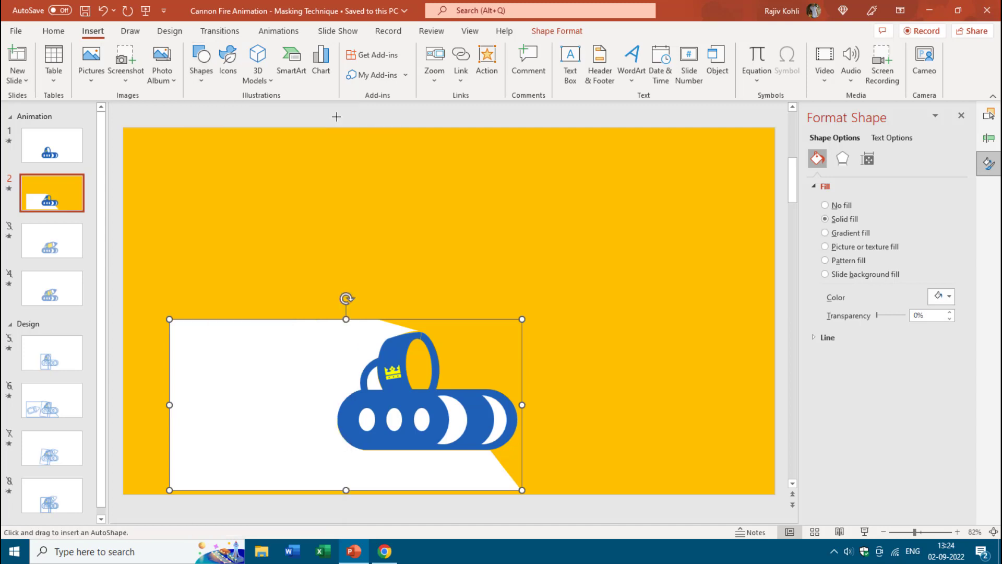
{"action": "left_click", "coordinate": [435, 282]}
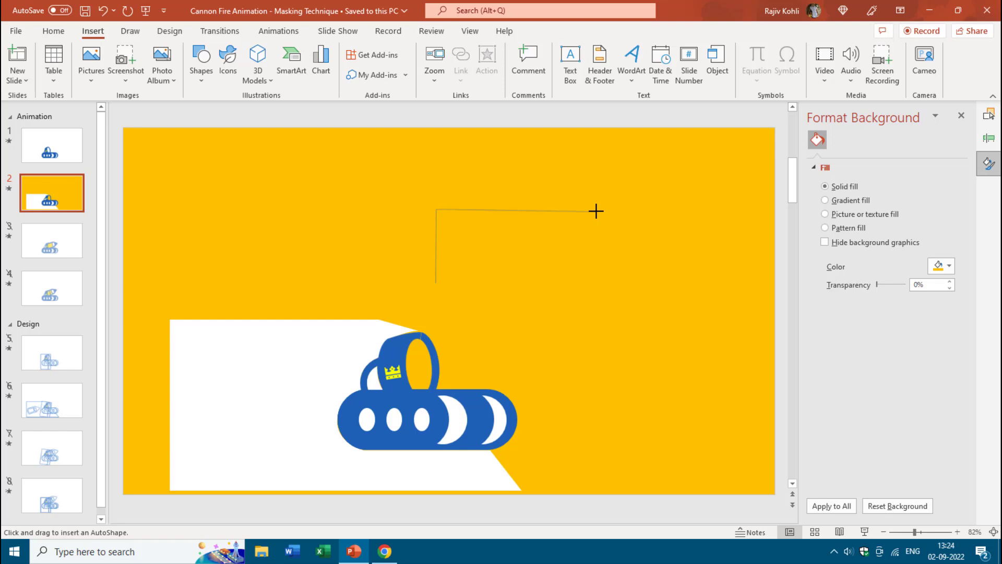
{"action": "left_click", "coordinate": [595, 211]}
{"action": "left_click", "coordinate": [631, 236]}
{"action": "left_click", "coordinate": [609, 250]}
{"action": "left_click", "coordinate": [594, 273]}
{"action": "left_click", "coordinate": [596, 303]}
{"action": "left_click", "coordinate": [642, 322]}
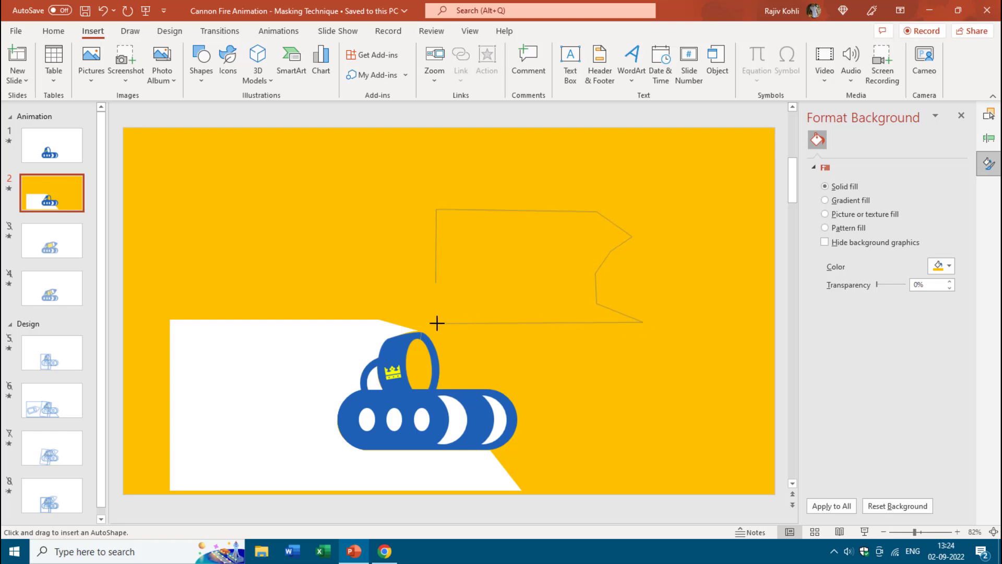
{"action": "double_click", "coordinate": [434, 280]}
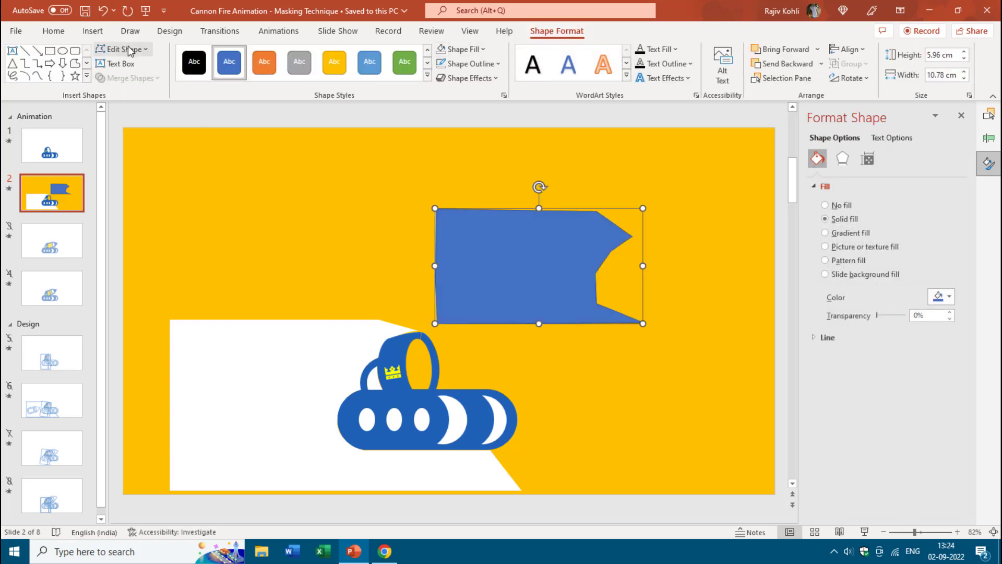
Edit the flag's points: curve the top-right edge outward and delete the lower notch vertex
{"action": "left_click", "coordinate": [129, 50]}
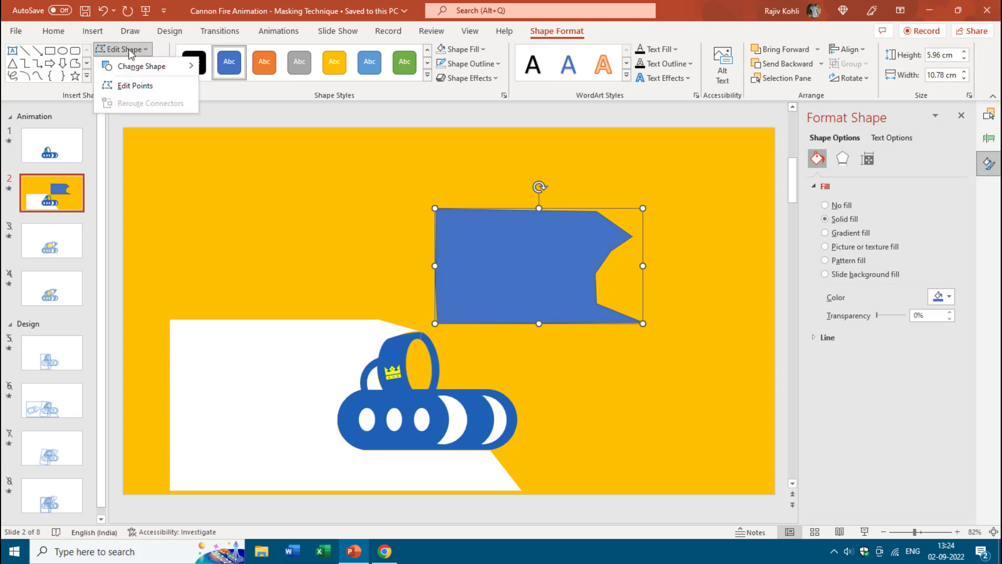
{"action": "left_click", "coordinate": [131, 90]}
{"action": "left_click", "coordinate": [630, 236]}
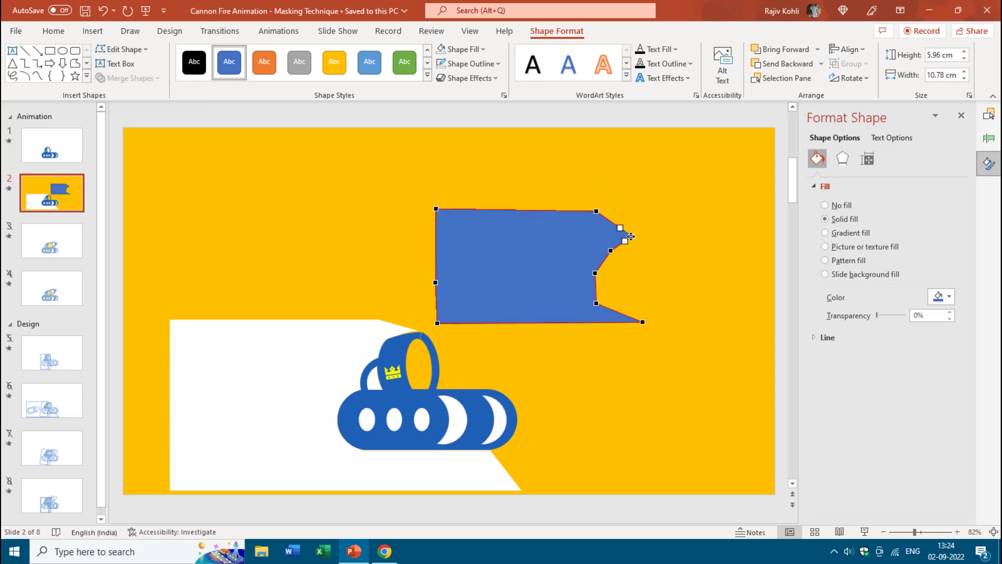
{"action": "mouse_move", "coordinate": [619, 226]}
{"action": "left_mouse_down"}
{"action": "mouse_move", "coordinate": [628, 217]}
{"action": "mouse_move", "coordinate": [618, 209]}
{"action": "left_mouse_up"}
{"action": "left_click", "coordinate": [598, 211]}
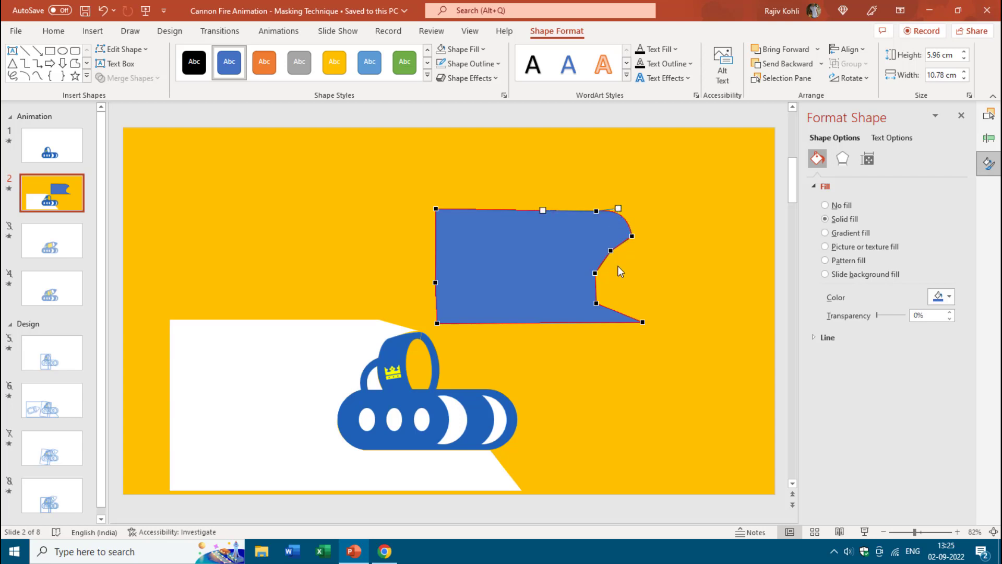
{"action": "left_click", "coordinate": [595, 303]}
{"action": "right_click", "coordinate": [596, 302]}
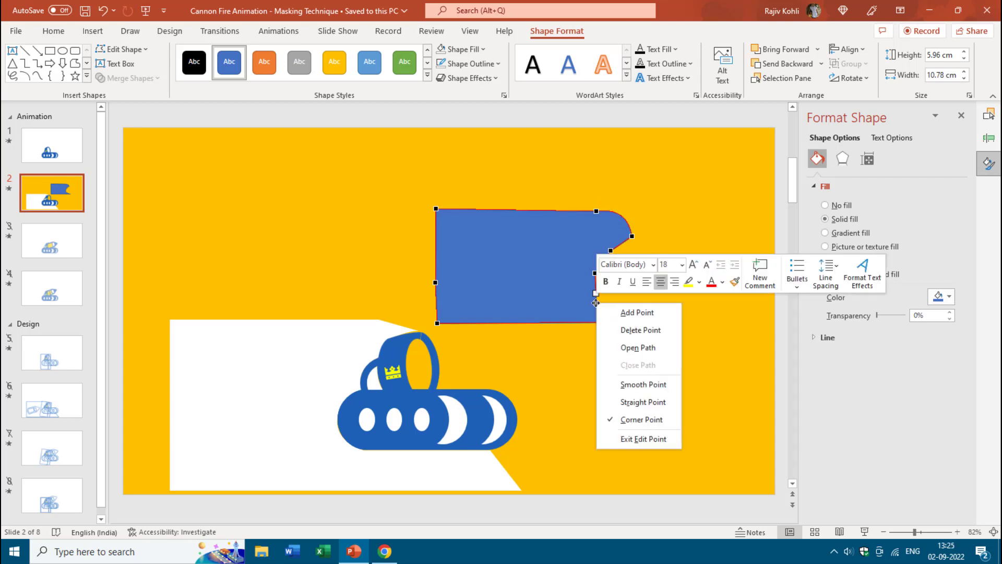
{"action": "left_click", "coordinate": [640, 330]}
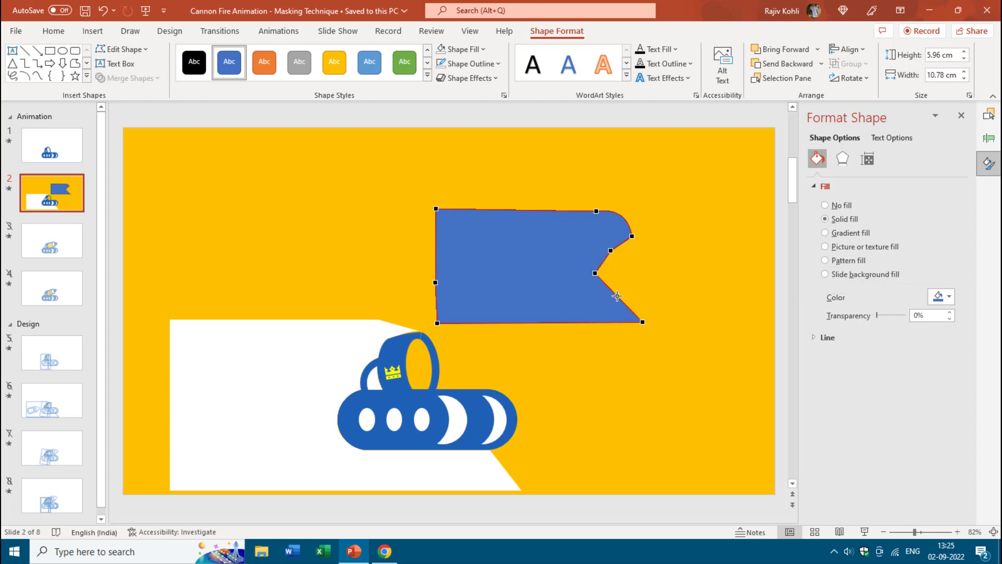
Bend the flag's lower-right edge into a concave curve, then delete the flag shape
{"action": "left_click", "coordinate": [617, 295]}
{"action": "left_click_drag", "start_coordinate": [616, 295], "coordinate": [599, 302]}
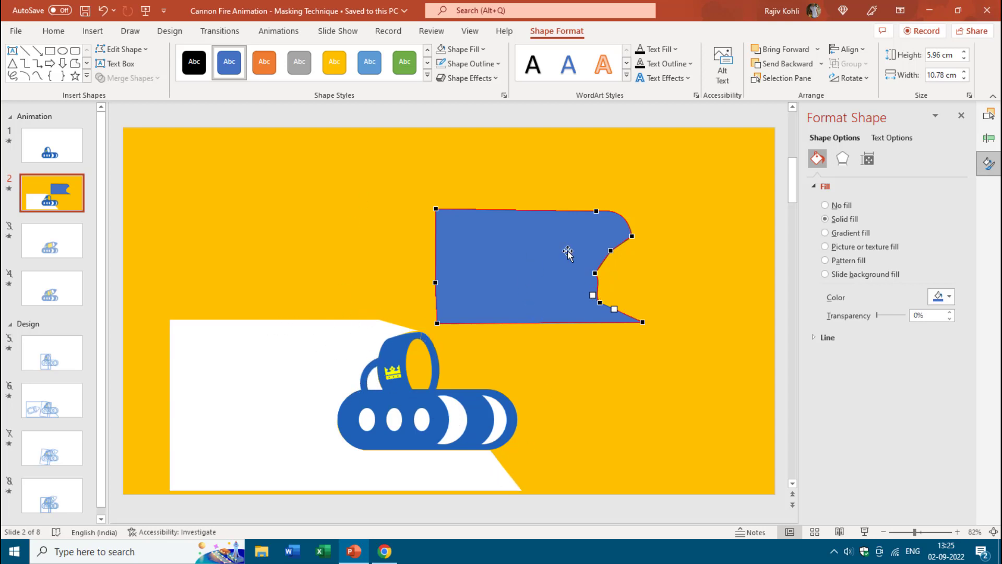
{"action": "left_click", "coordinate": [550, 236]}
{"action": "key", "text": "Delete"}
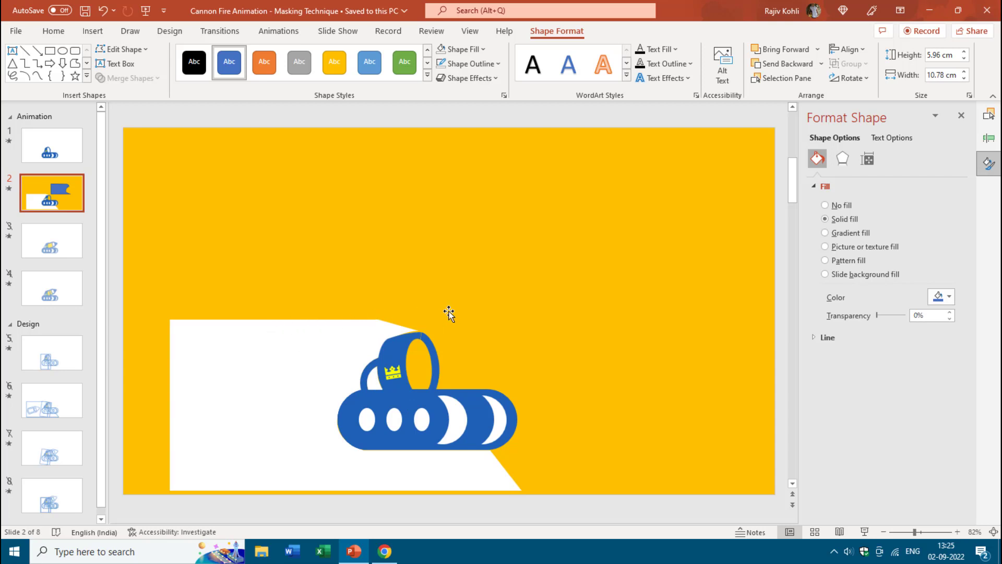
Move the cannon up-right to inspect the blue arc behind it, then select the cannon picture
{"action": "left_click_drag", "start_coordinate": [449, 315], "coordinate": [622, 174]}
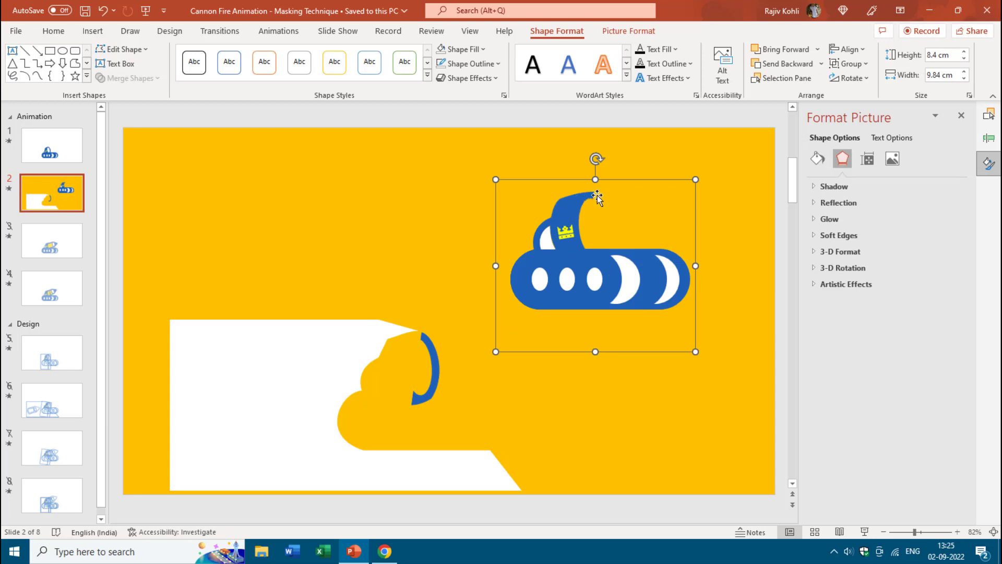
{"action": "left_click", "coordinate": [427, 345]}
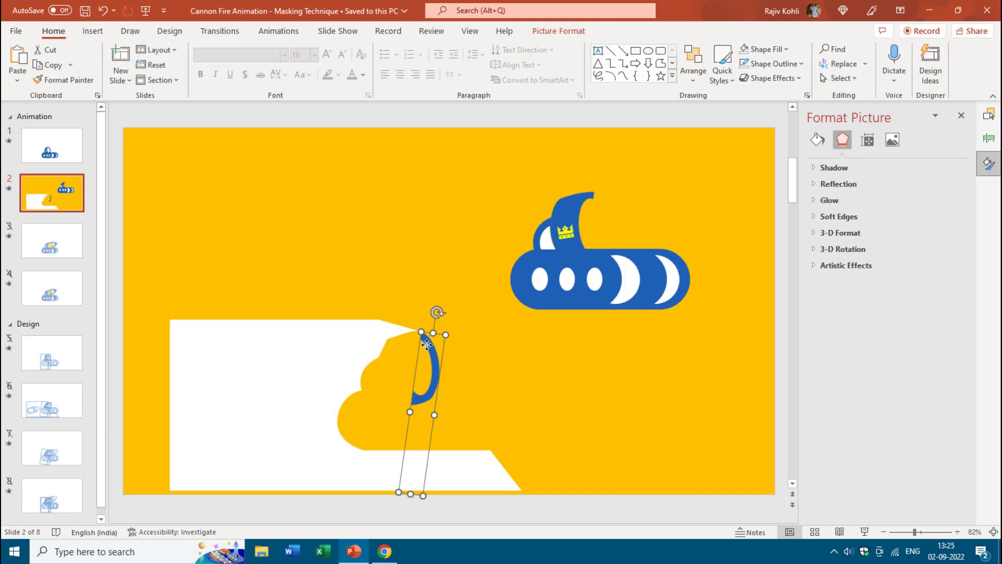
{"action": "left_click", "coordinate": [606, 215]}
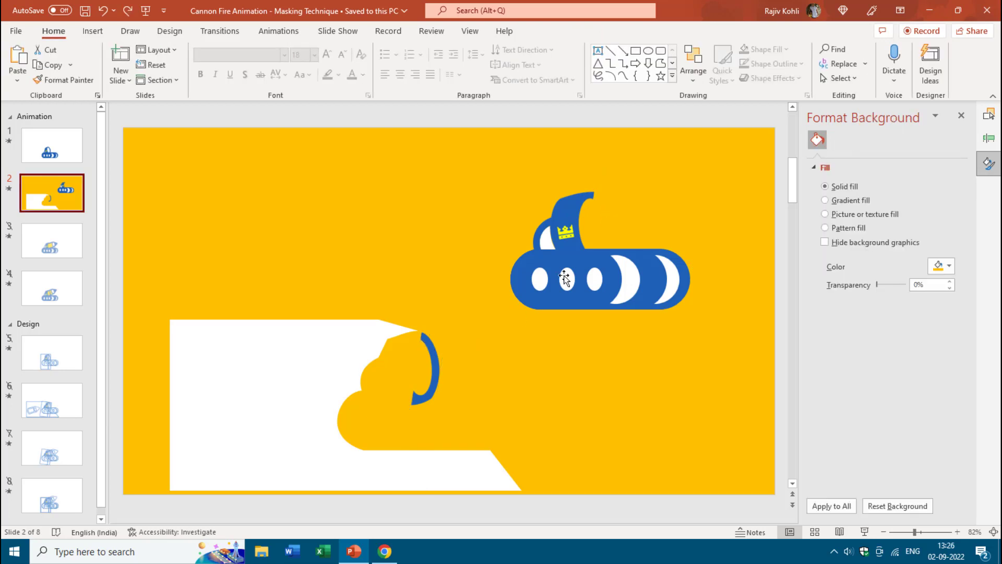
{"action": "left_click", "coordinate": [573, 212]}
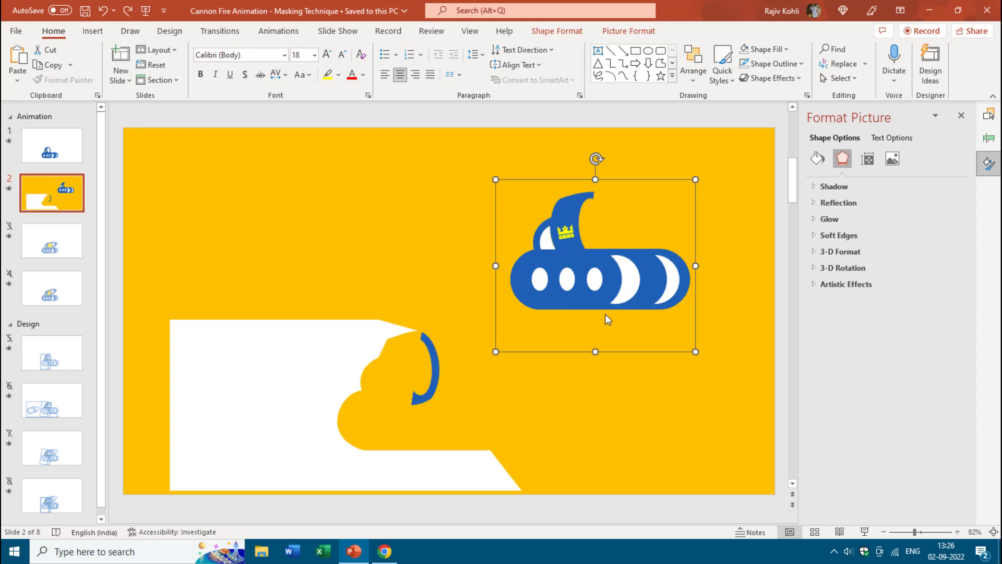
Undo four times back to the white background and reopen the Selection Pane
{"action": "left_click", "coordinate": [103, 11]}
{"action": "left_click", "coordinate": [103, 11]}
{"action": "left_click", "coordinate": [103, 11]}
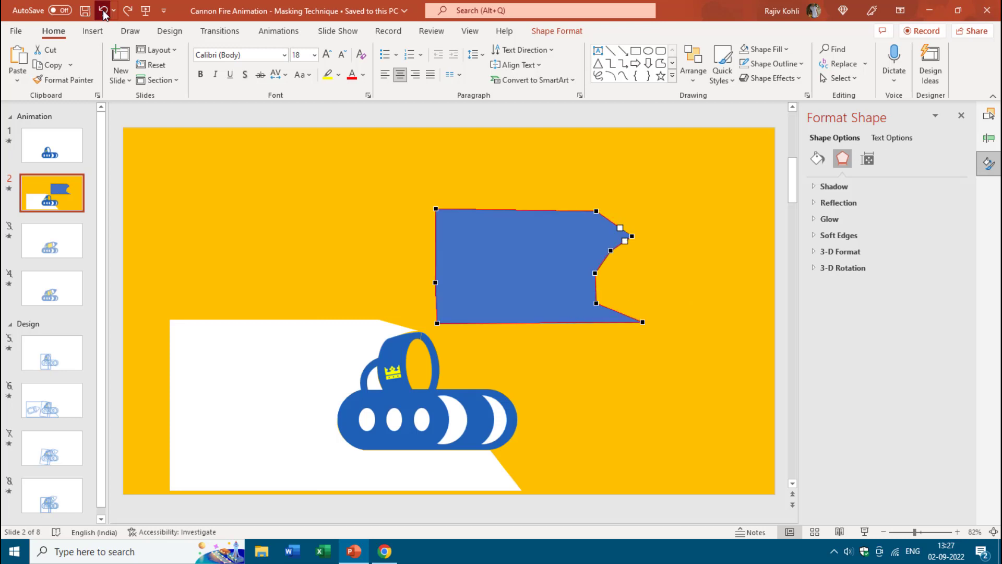
{"action": "left_click", "coordinate": [103, 11]}
{"action": "left_click", "coordinate": [988, 114]}
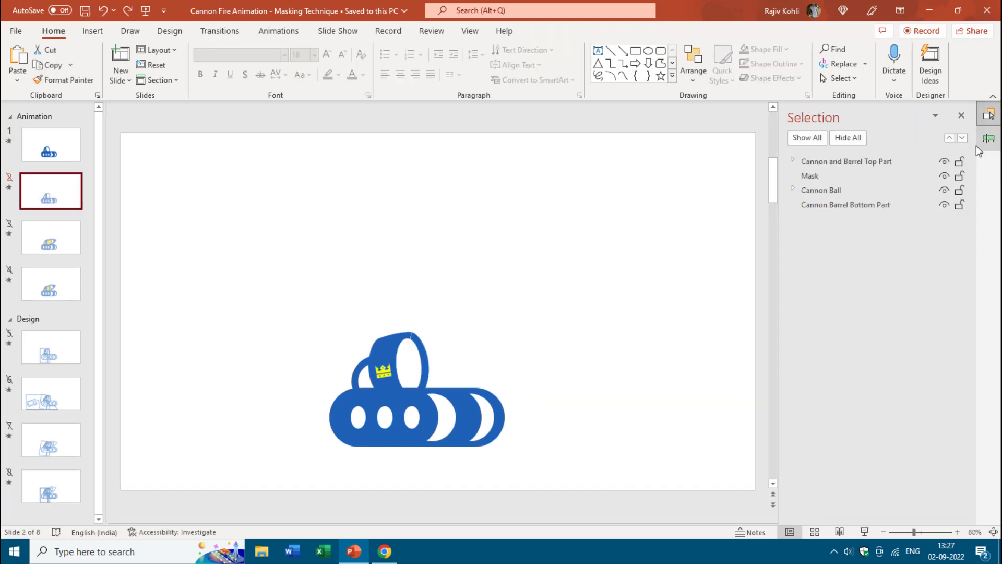
Hide all objects except the Cannon and Barrel Top Part, and move the Mask above the cannon
{"action": "left_click", "coordinate": [849, 137]}
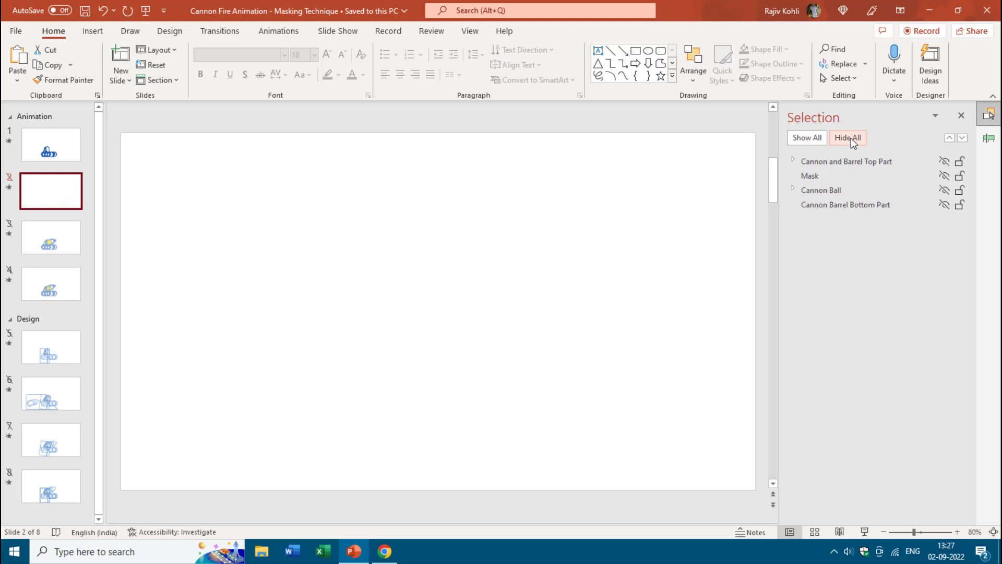
{"action": "left_click", "coordinate": [943, 162]}
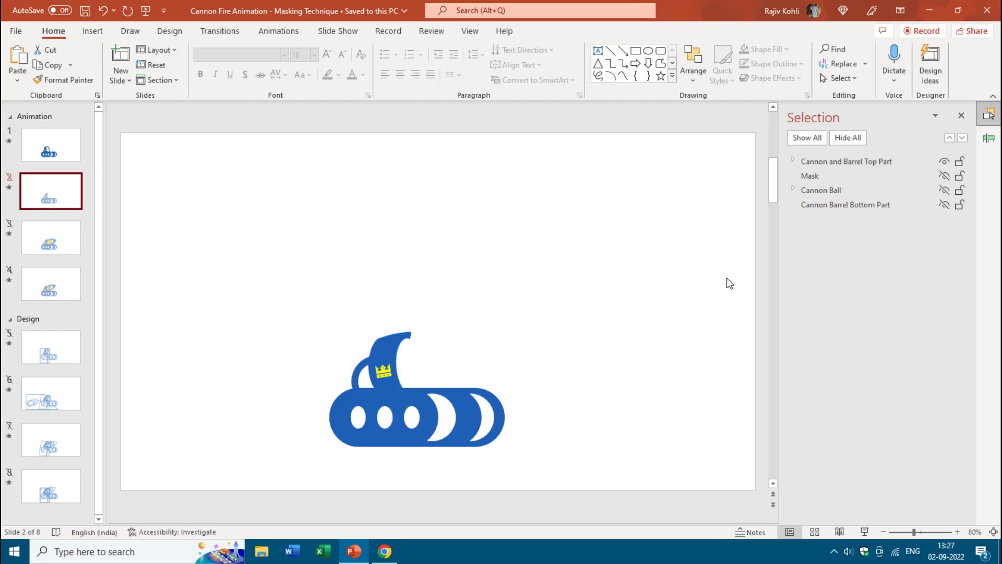
{"action": "left_click", "coordinate": [391, 362]}
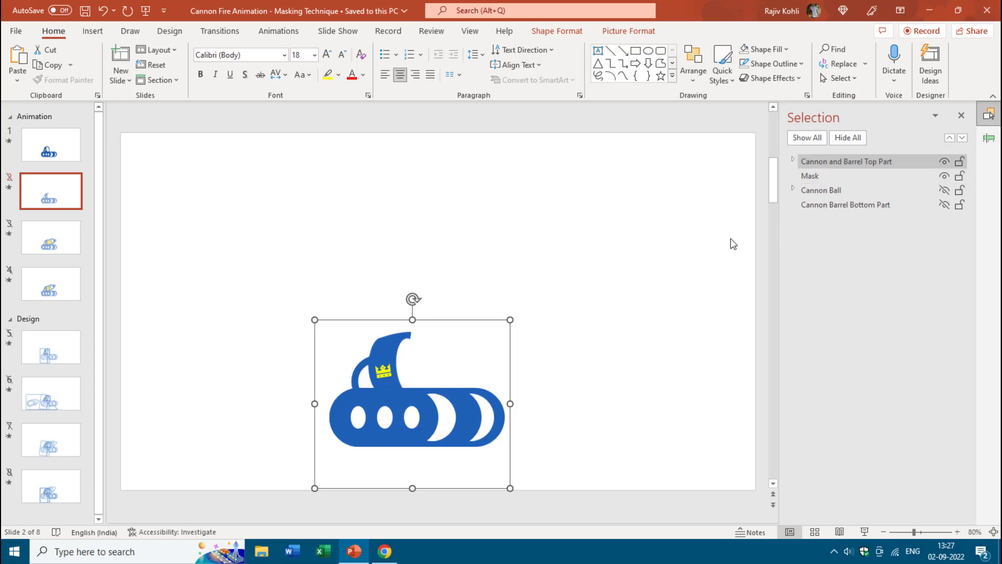
{"action": "left_click", "coordinate": [825, 175]}
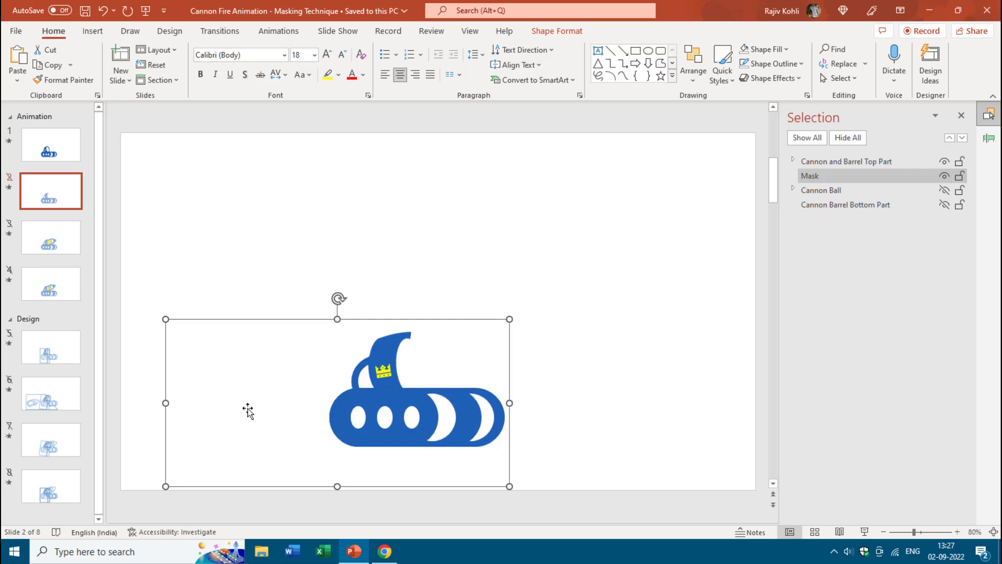
{"action": "left_click_drag", "start_coordinate": [248, 411], "coordinate": [491, 250]}
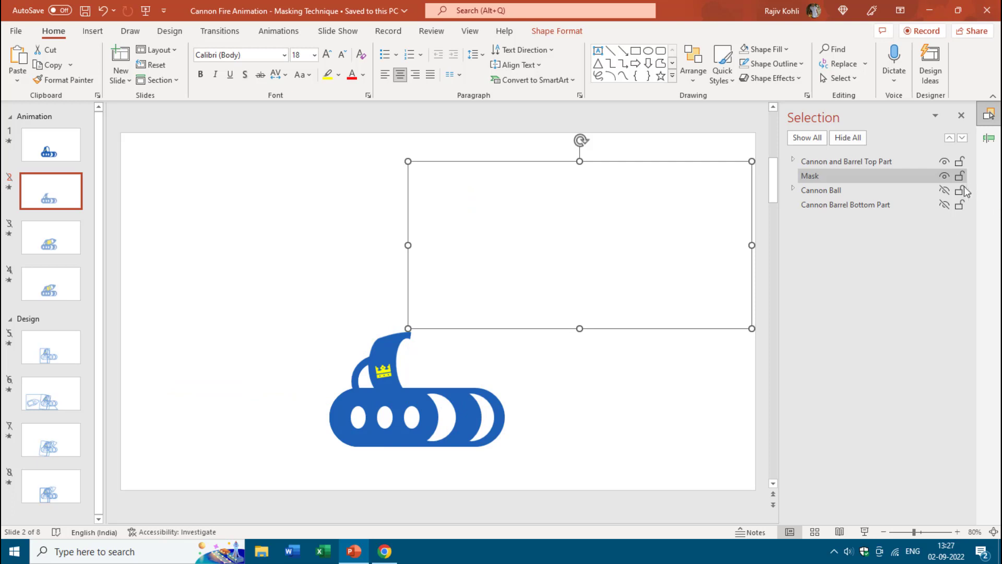
Show the Cannon Ball and try moving it into the cannon mouth, then undo the move
{"action": "left_click", "coordinate": [945, 190]}
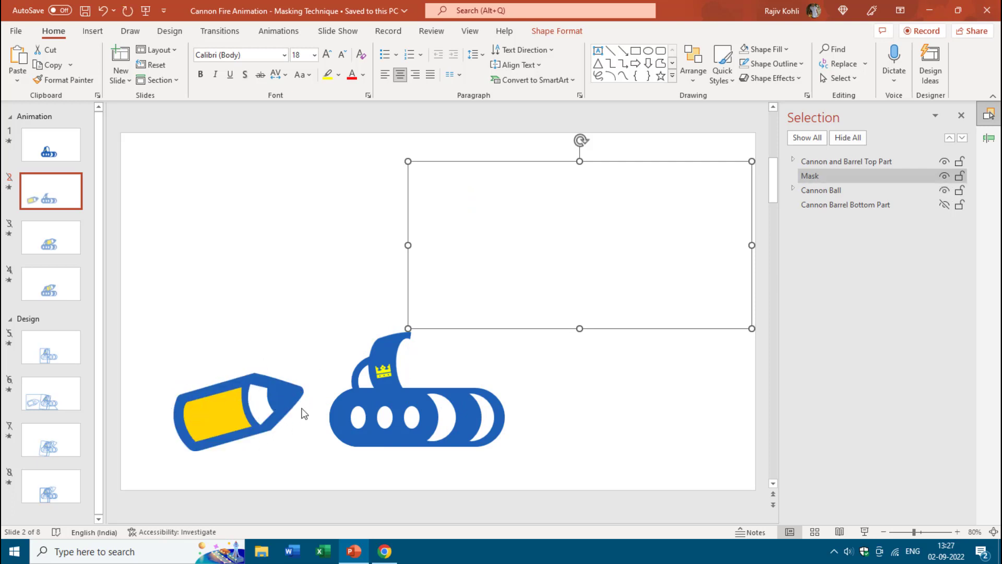
{"action": "left_click", "coordinate": [201, 425]}
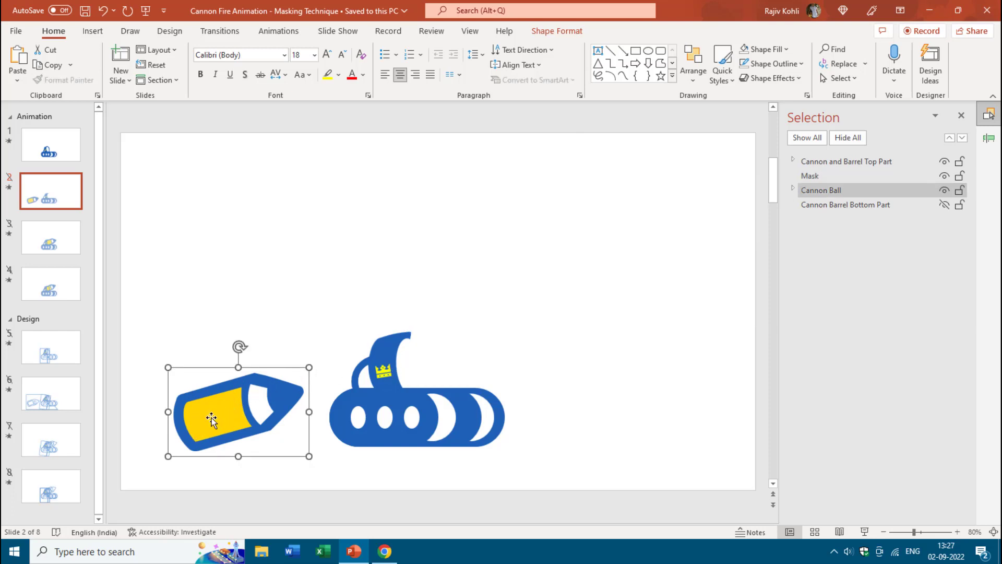
{"action": "left_click_drag", "start_coordinate": [212, 419], "coordinate": [355, 375]}
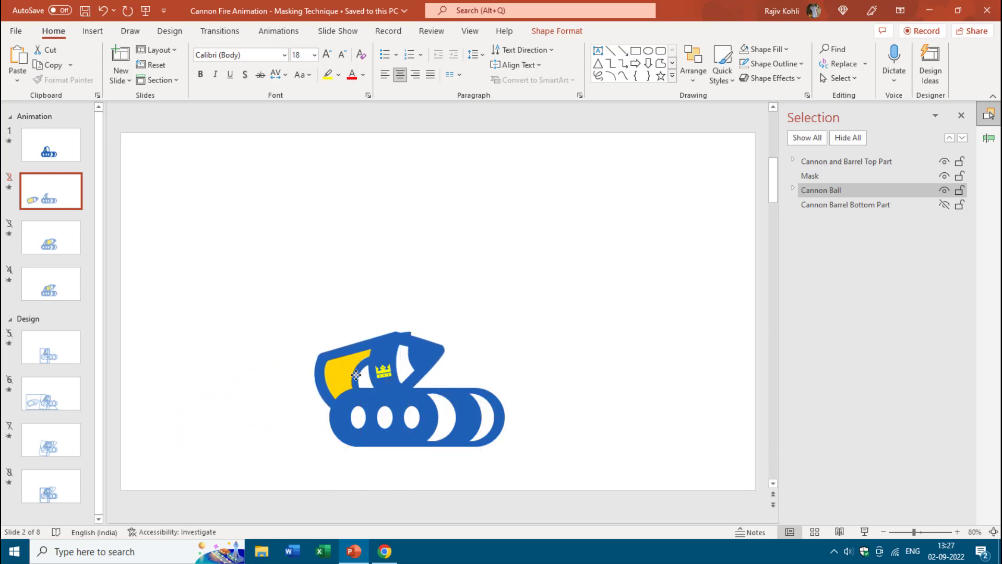
{"action": "key", "text": "Escape"}
{"action": "left_click_drag", "start_coordinate": [251, 407], "coordinate": [373, 361]}
{"action": "key", "text": "ctrl+z"}
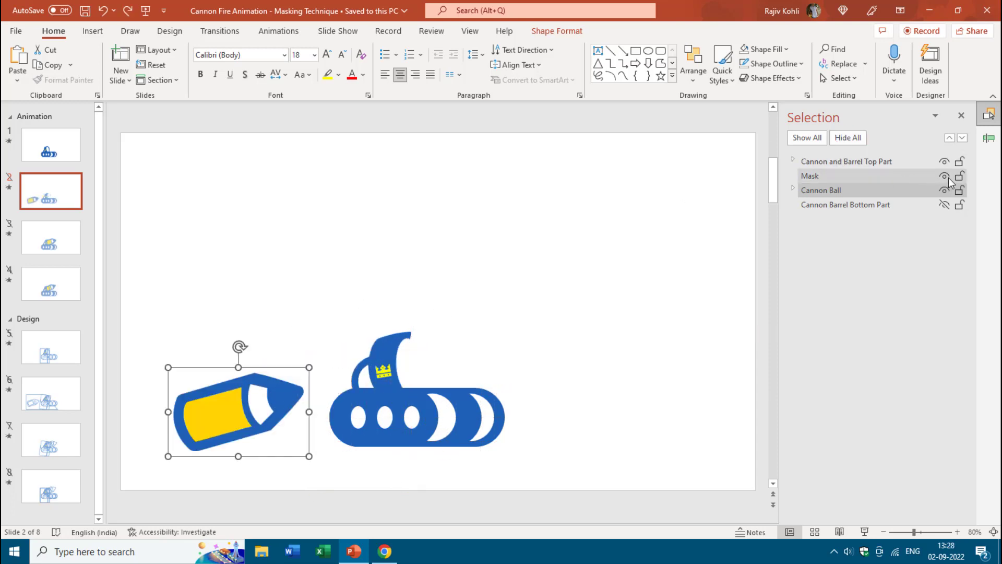
Hide the Cannon Ball, move the Mask back down over the cannon, and select items in the list
{"action": "left_click", "coordinate": [945, 190]}
{"action": "left_click", "coordinate": [525, 217]}
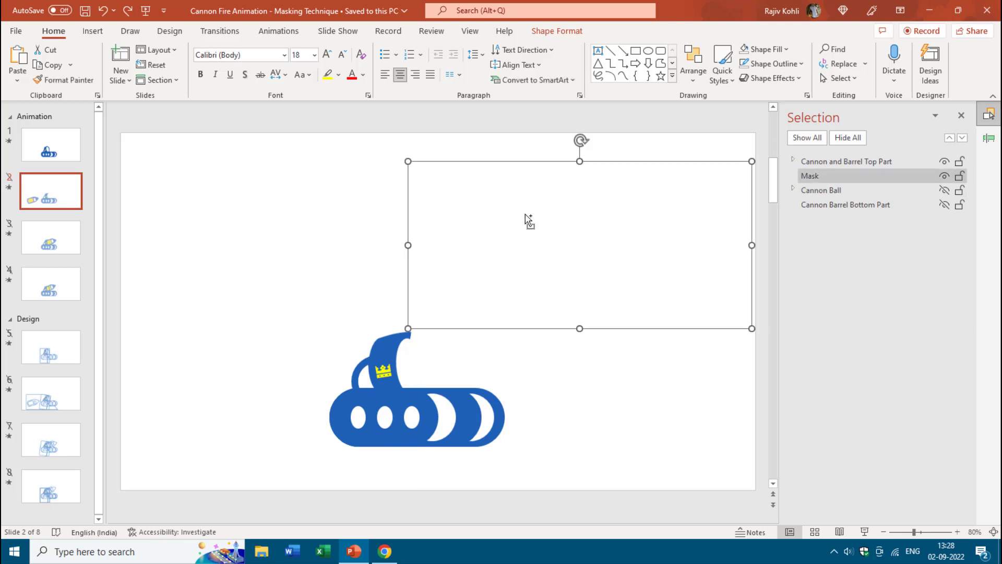
{"action": "left_click_drag", "start_coordinate": [565, 202], "coordinate": [323, 359]}
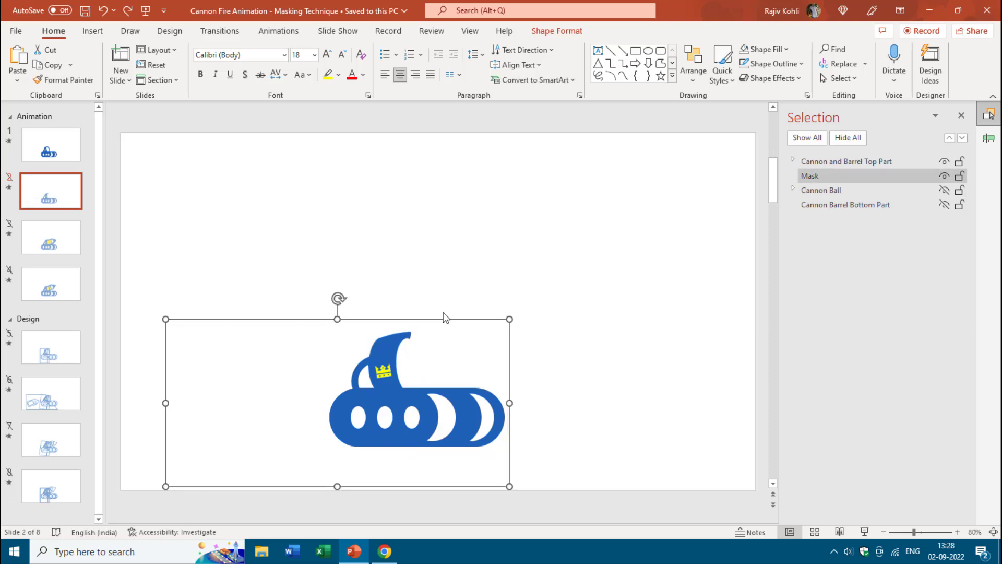
{"action": "left_click", "coordinate": [826, 161]}
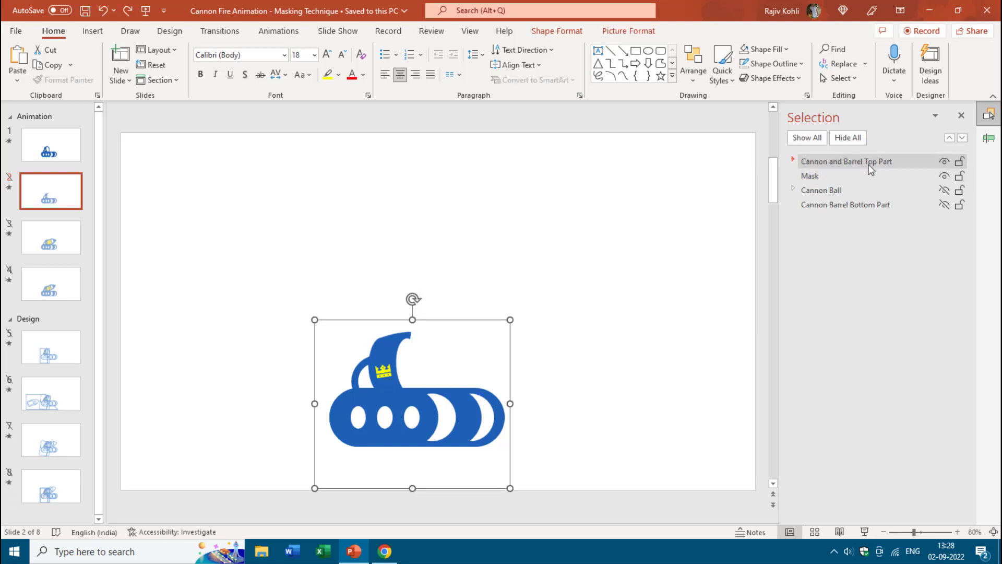
{"action": "left_click", "coordinate": [810, 177]}
{"action": "left_click", "coordinate": [813, 190]}
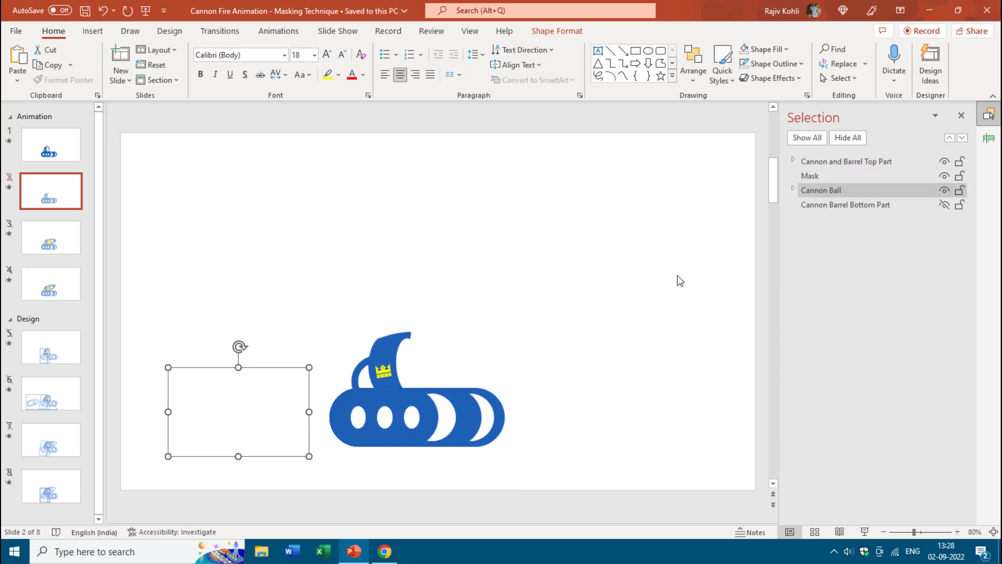
Show the Cannon Barrel Bottom Part again and test moving the Cannon Ball toward the cannon
{"action": "left_click", "coordinate": [944, 204]}
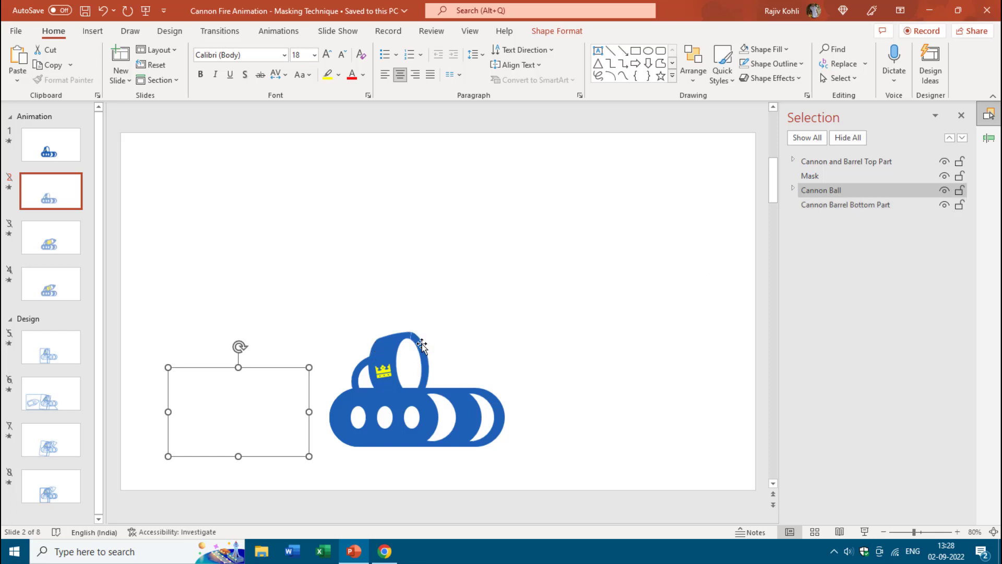
{"action": "left_click", "coordinate": [842, 204]}
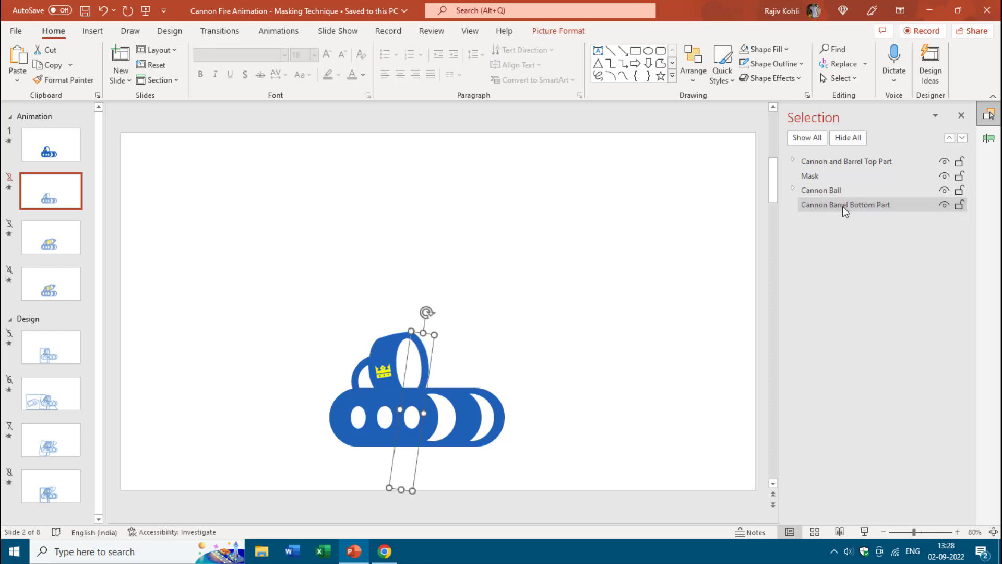
{"action": "left_click", "coordinate": [813, 188]}
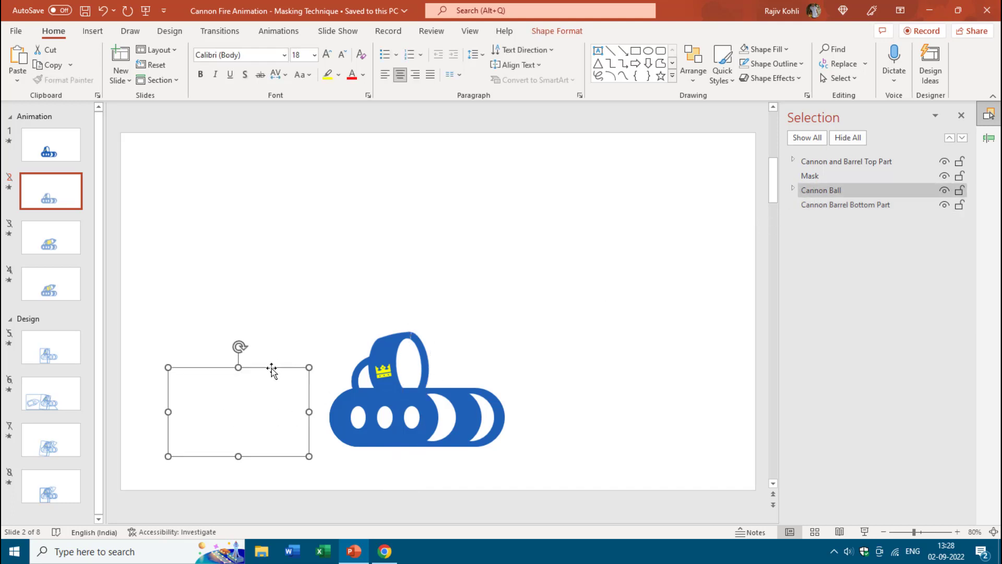
{"action": "left_click_drag", "start_coordinate": [272, 367], "coordinate": [461, 322]}
{"action": "key", "text": "Escape"}
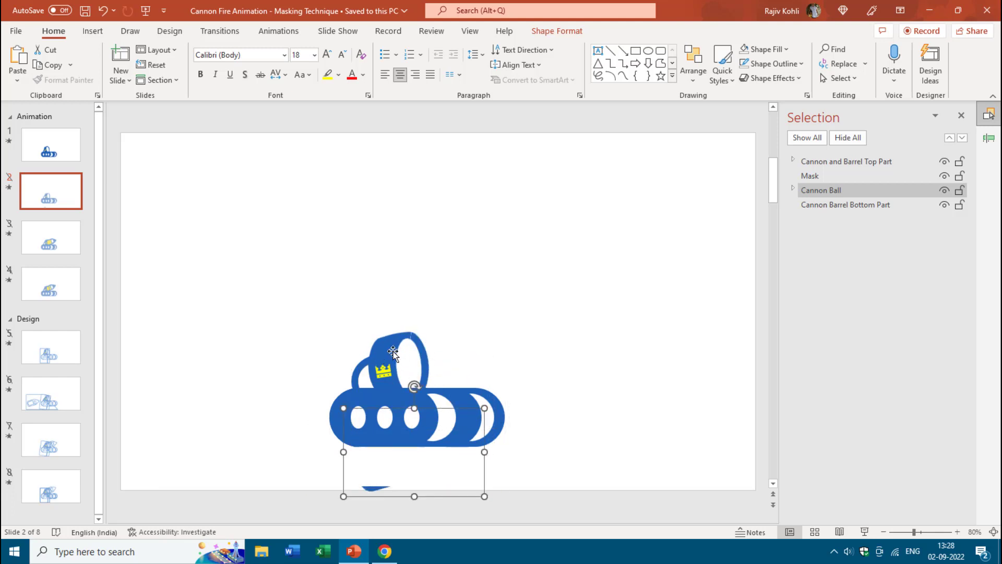
Undo the barrel part's last tilt, move the rectangle onto the barrel, and tilt it upward-right
{"action": "left_click", "coordinate": [464, 347]}
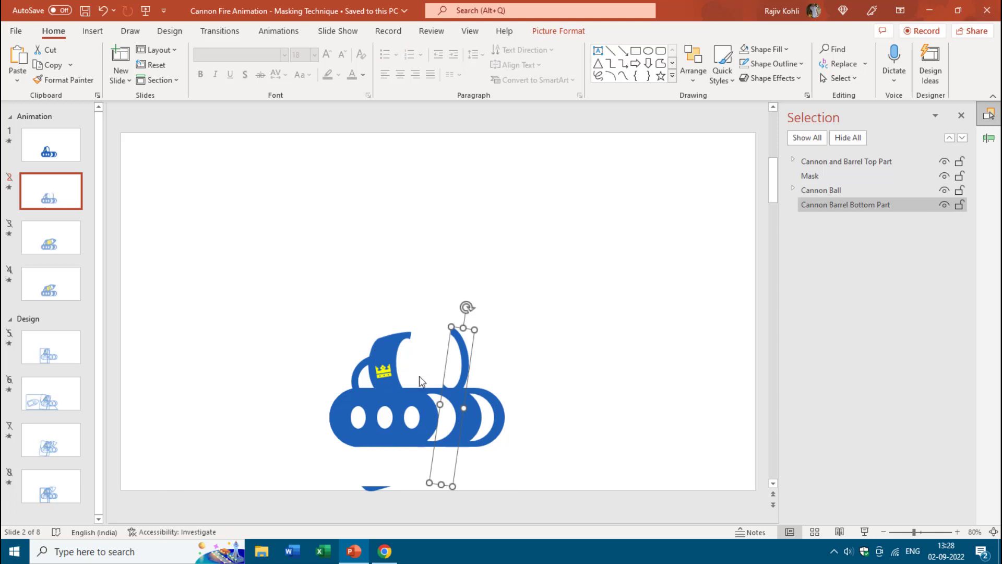
{"action": "key", "text": "ctrl+z"}
{"action": "key", "text": "ctrl+z"}
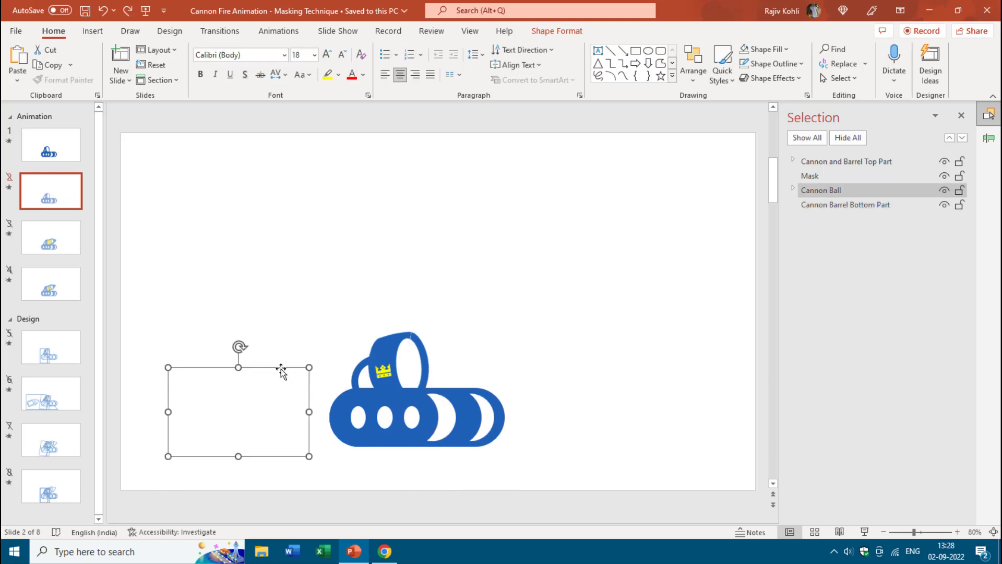
{"action": "left_click_drag", "start_coordinate": [285, 366], "coordinate": [446, 328]}
{"action": "left_click_drag", "start_coordinate": [453, 326], "coordinate": [492, 311]}
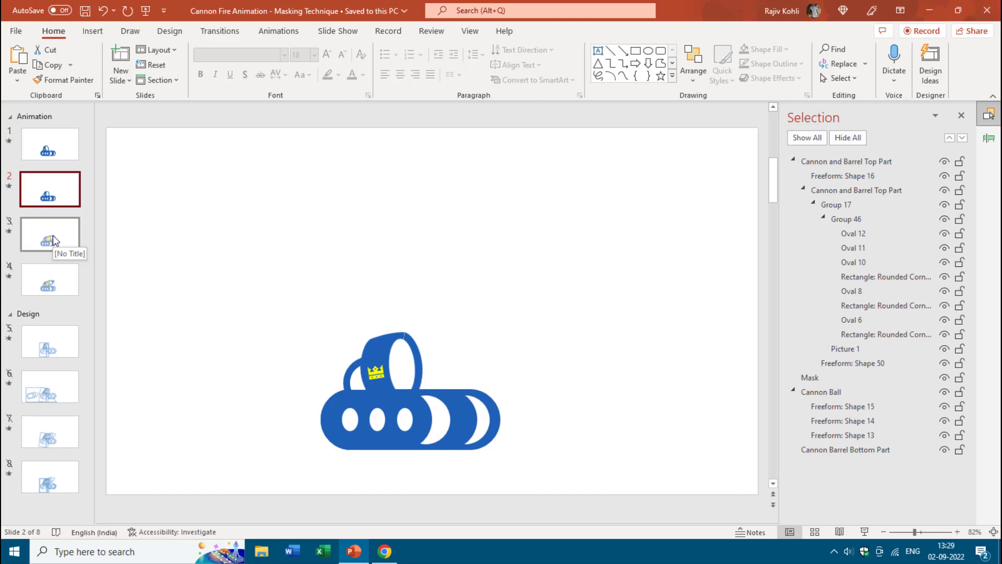
Unhide slide 3 so it plays in the slideshow
{"action": "left_click", "coordinate": [54, 240]}
{"action": "right_click", "coordinate": [55, 238]}
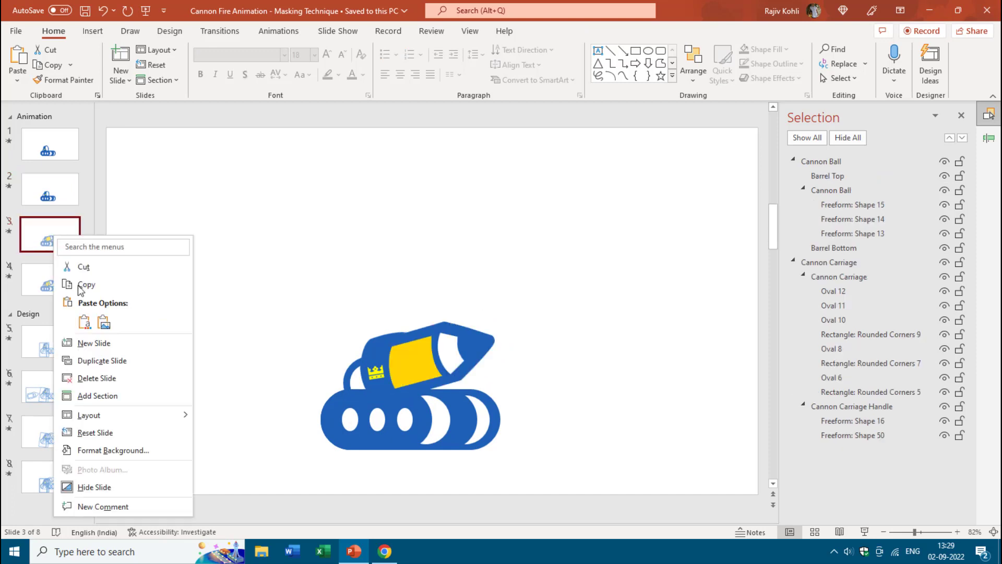
{"action": "left_click", "coordinate": [110, 490]}
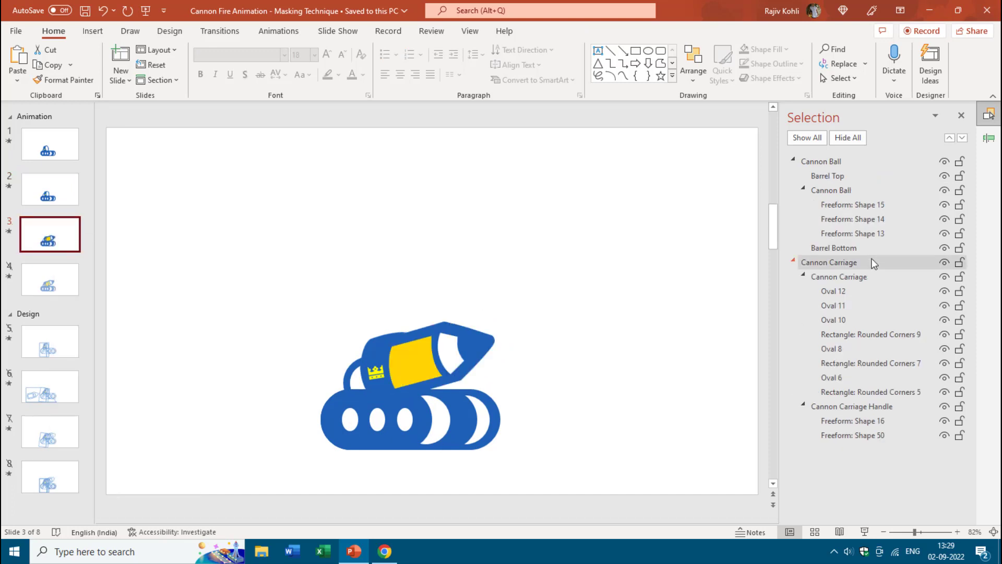
Collapse the Cannon Ball and Cannon Carriage groups, then show slide 3's Animation Pane
{"action": "left_click", "coordinate": [793, 161]}
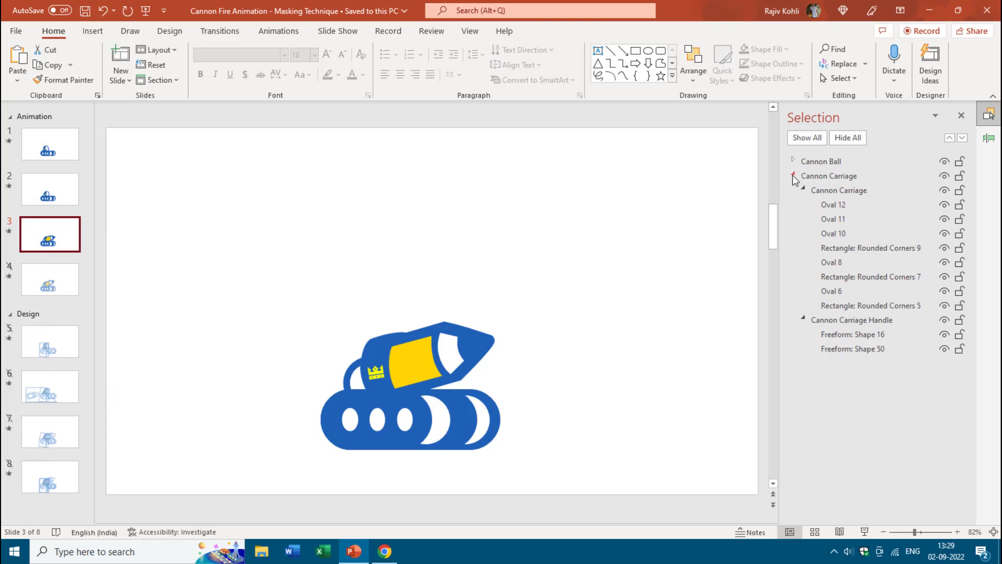
{"action": "left_click", "coordinate": [793, 174]}
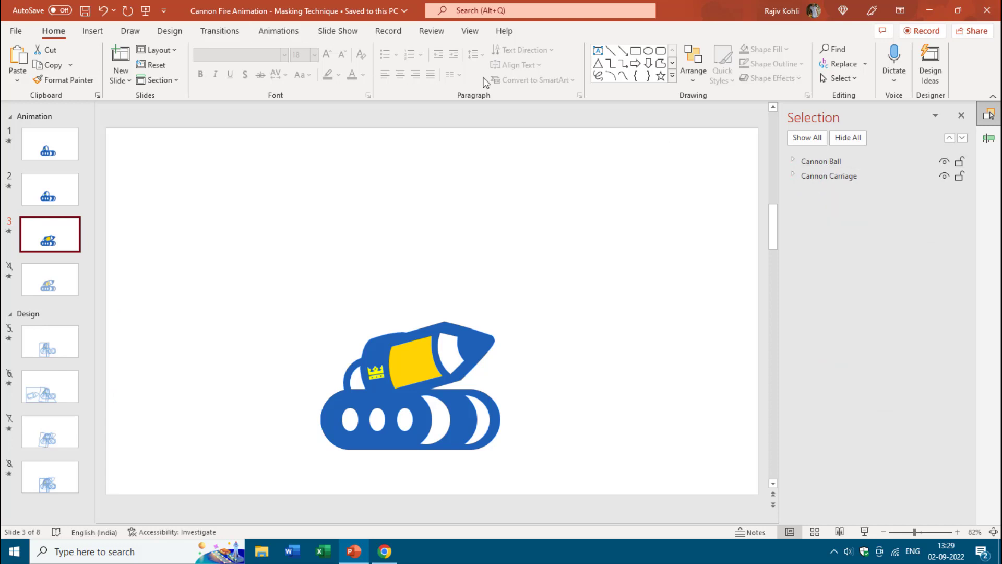
{"action": "left_click", "coordinate": [988, 139]}
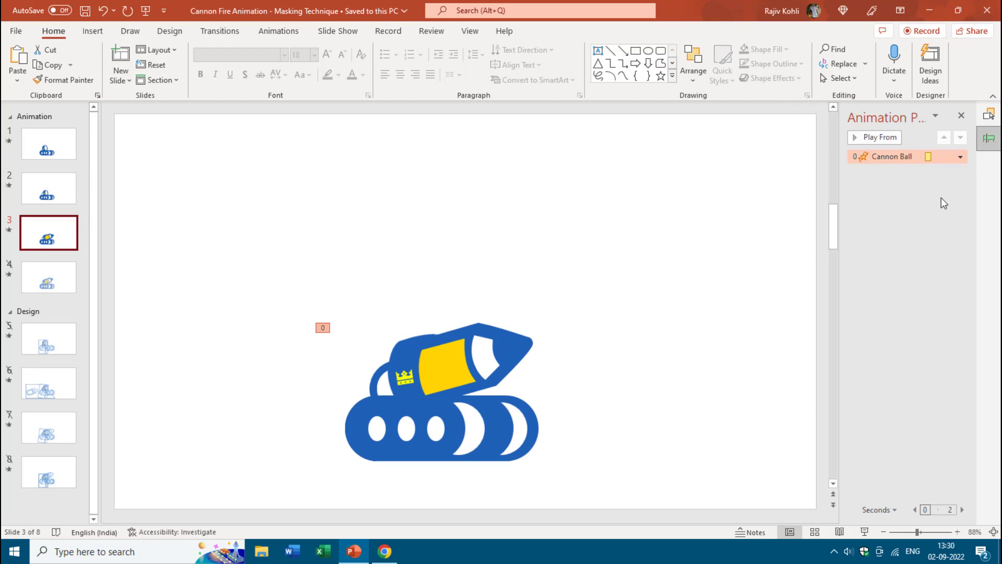
Confirm the Cannon Ball Spin as 8° counterclockwise, With Previous, 0.5 seconds duration
{"action": "double_click", "coordinate": [910, 154]}
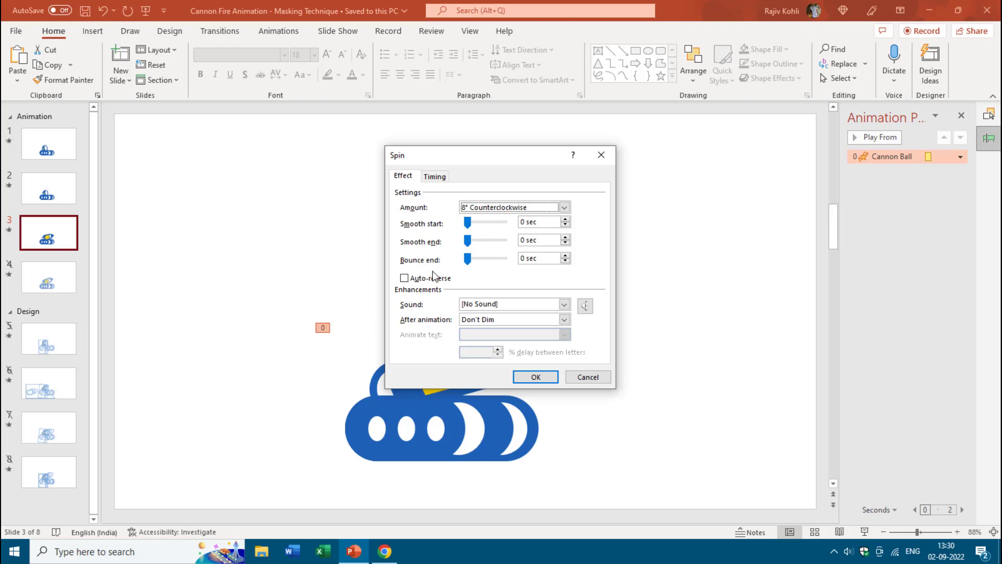
{"action": "left_click", "coordinate": [435, 176]}
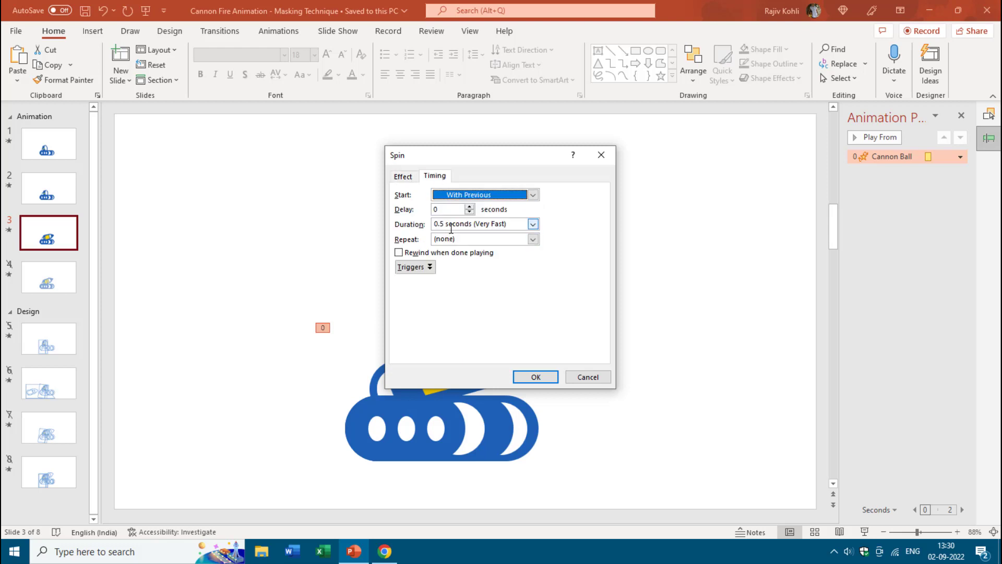
{"action": "left_click", "coordinate": [450, 228]}
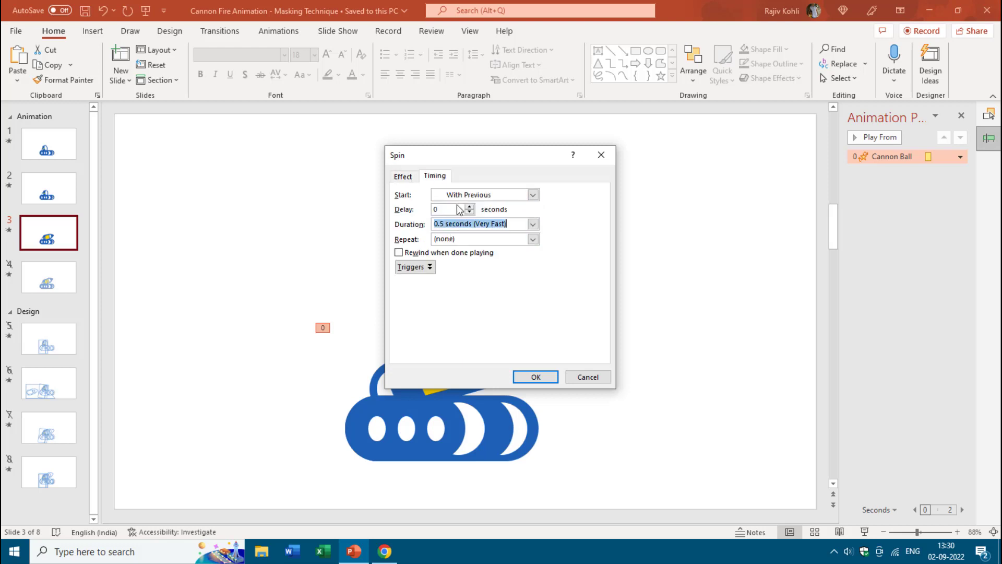
{"action": "left_click", "coordinate": [535, 377]}
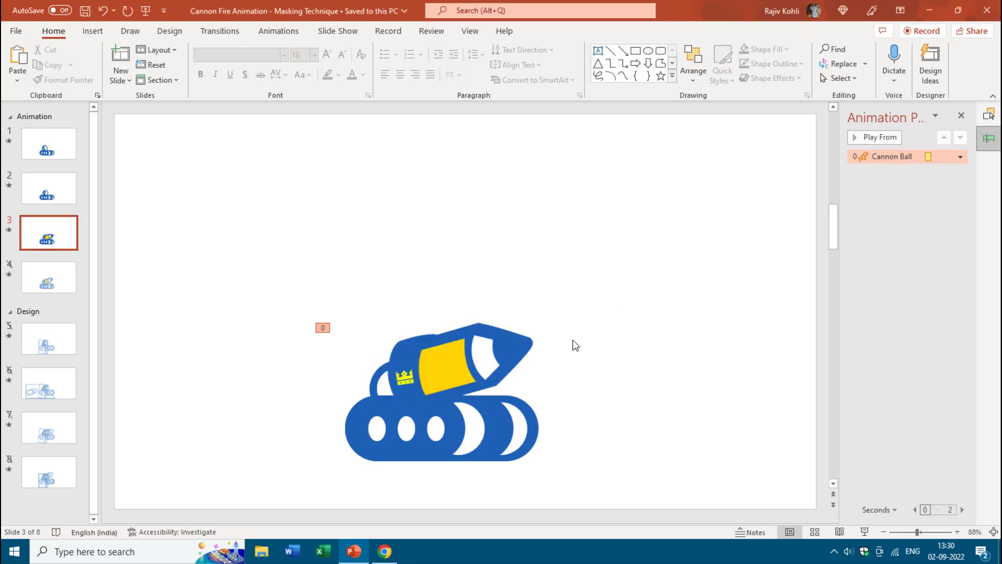
Reopen slide 3's object list, hide the Cannon Carriage, and rotate the Cannon Ball group slightly
{"action": "left_click", "coordinate": [990, 119]}
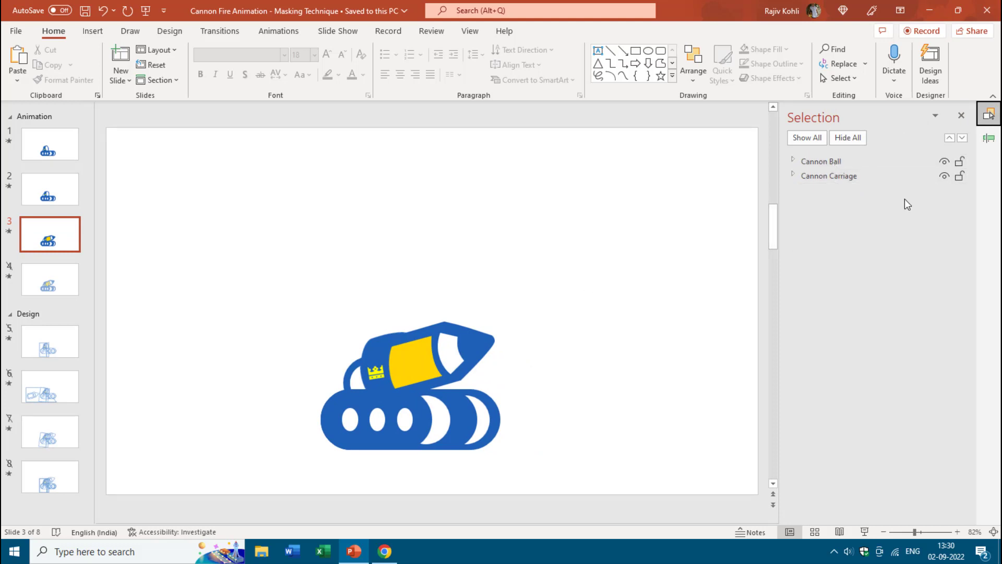
{"action": "left_click", "coordinate": [943, 176]}
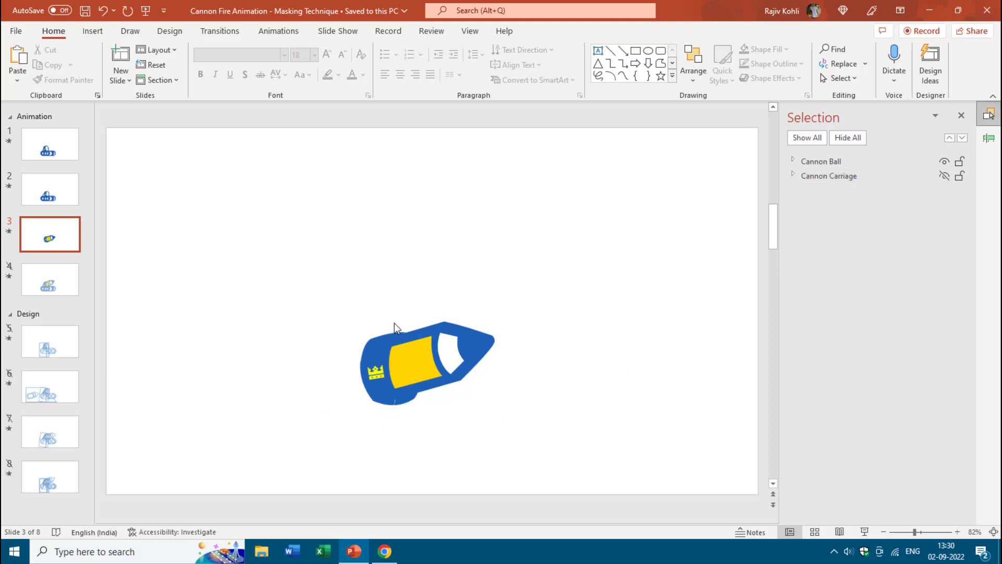
{"action": "left_click", "coordinate": [373, 360]}
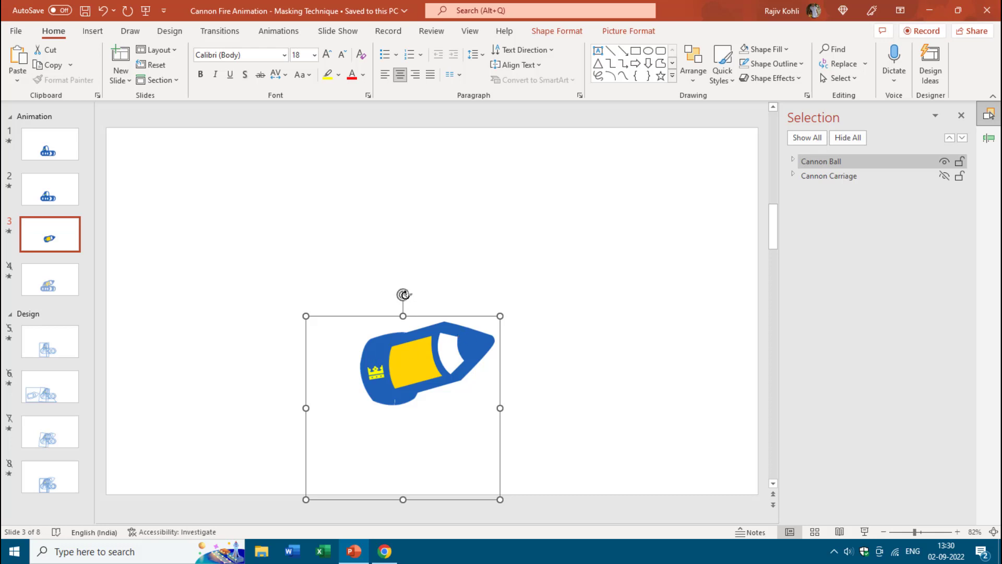
{"action": "left_click_drag", "start_coordinate": [403, 293], "coordinate": [395, 322]}
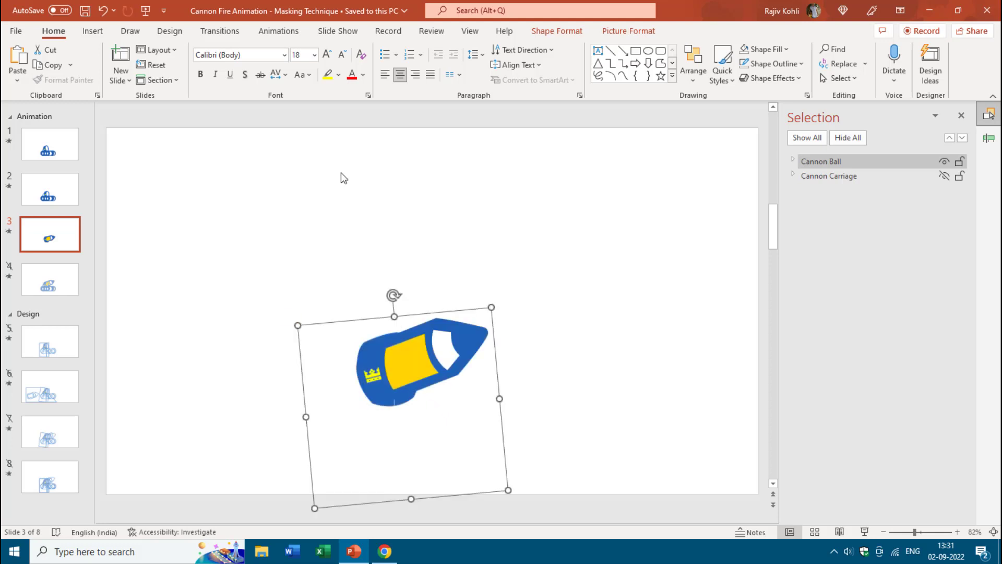
Undo the Cannon Ball rotation and make the Cannon Carriage visible again
{"action": "left_click", "coordinate": [111, 11]}
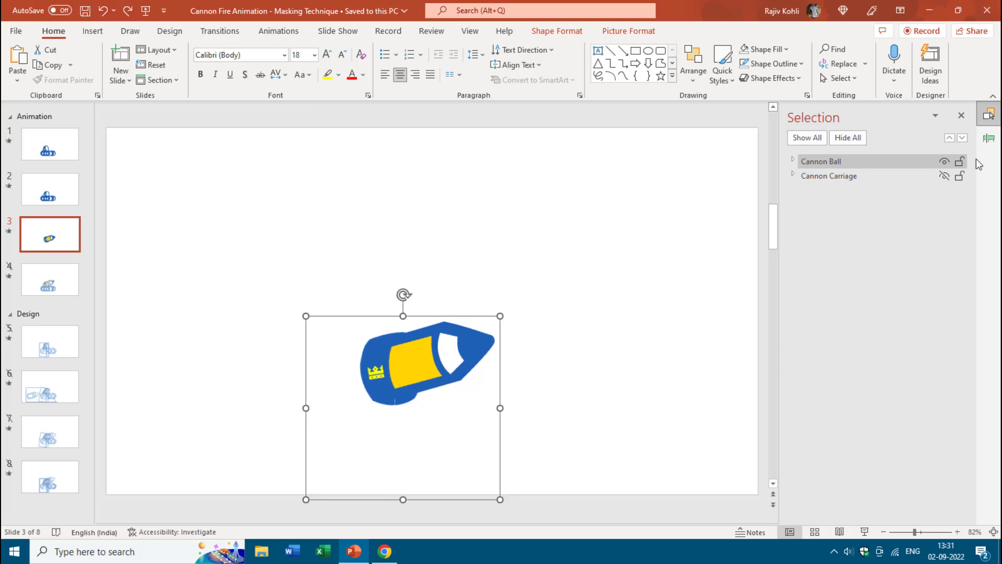
{"action": "left_click", "coordinate": [943, 177]}
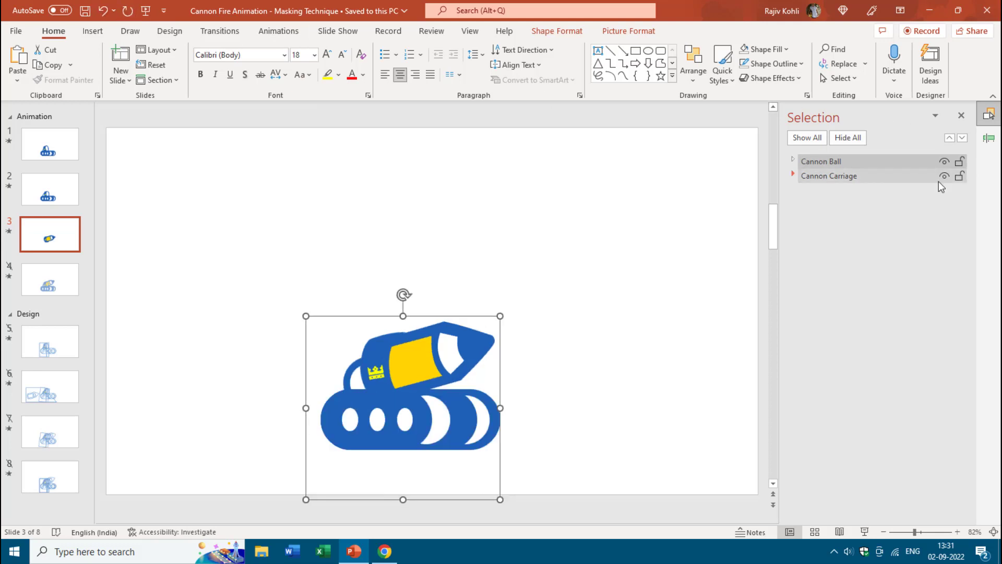
{"action": "right_click", "coordinate": [44, 279]}
Unhide slide 4 and collapse the Barrel 2, Cannon, Cannon Ball and Carriage groups
{"action": "left_click", "coordinate": [82, 506]}
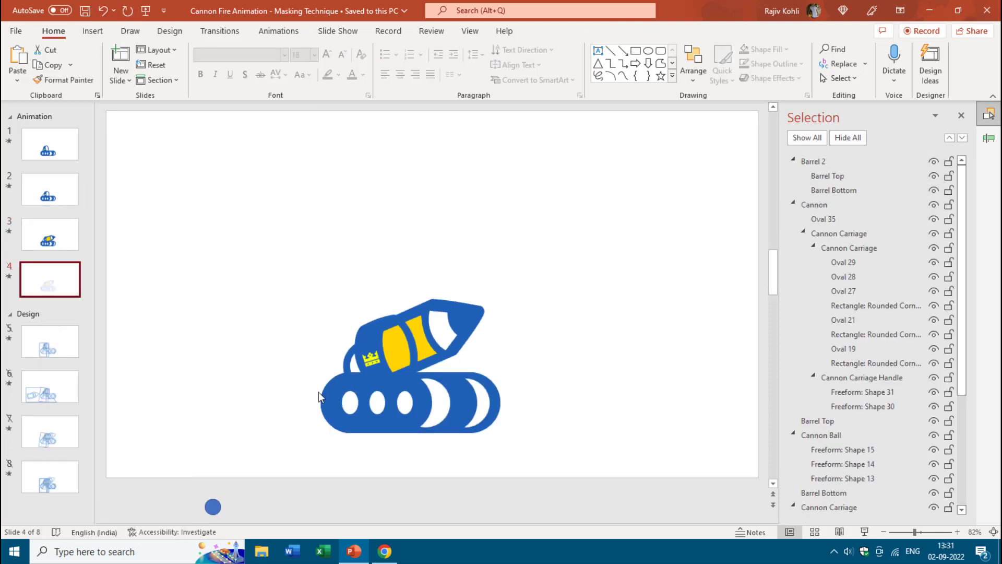
{"action": "left_click", "coordinate": [793, 160]}
{"action": "left_click", "coordinate": [792, 173]}
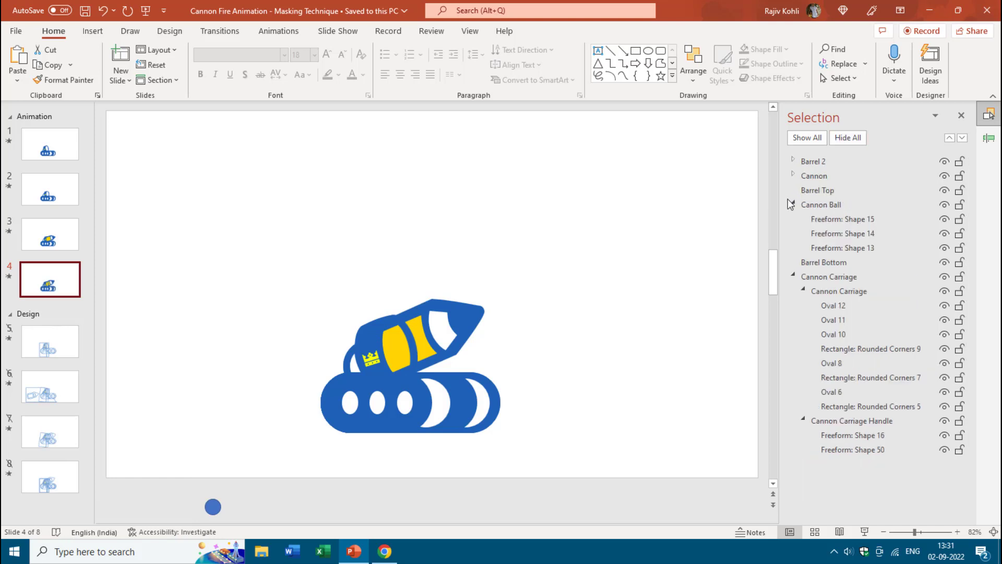
{"action": "left_click", "coordinate": [793, 203]}
{"action": "left_click", "coordinate": [793, 231]}
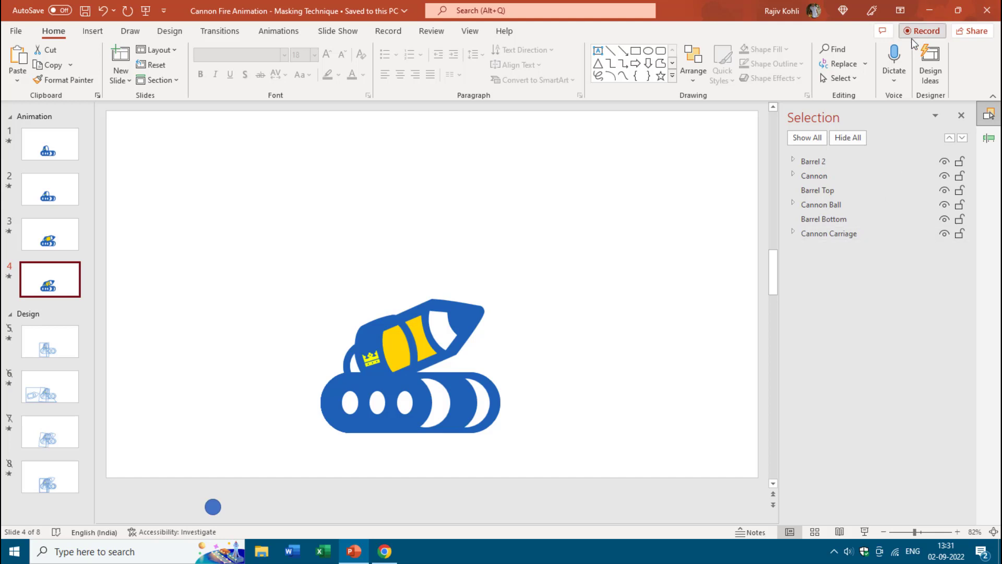
Hide all objects, then toggle Barrel 2, Cannon, Cannon Ball and barrel parts on and off
{"action": "left_click", "coordinate": [849, 137]}
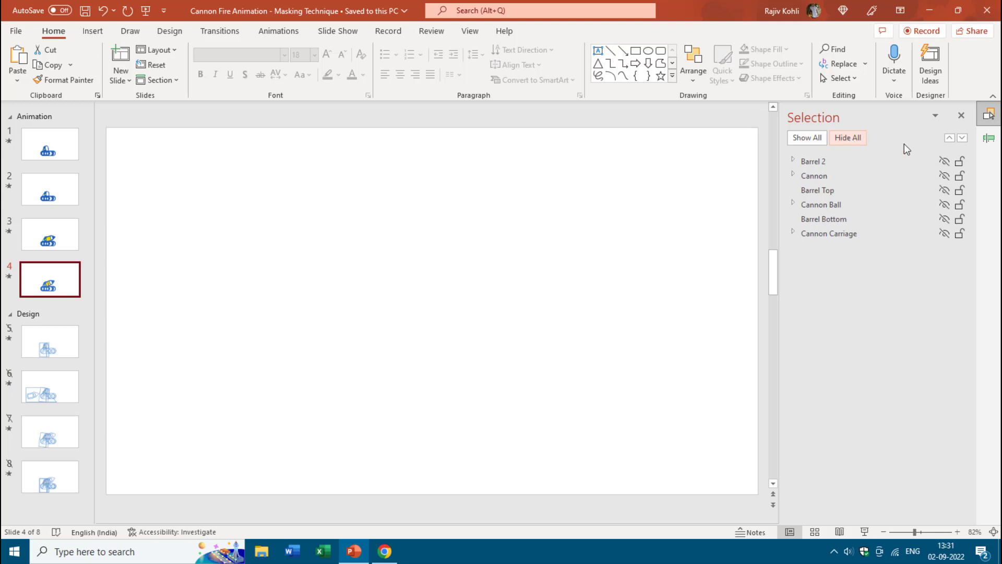
{"action": "left_click", "coordinate": [945, 162]}
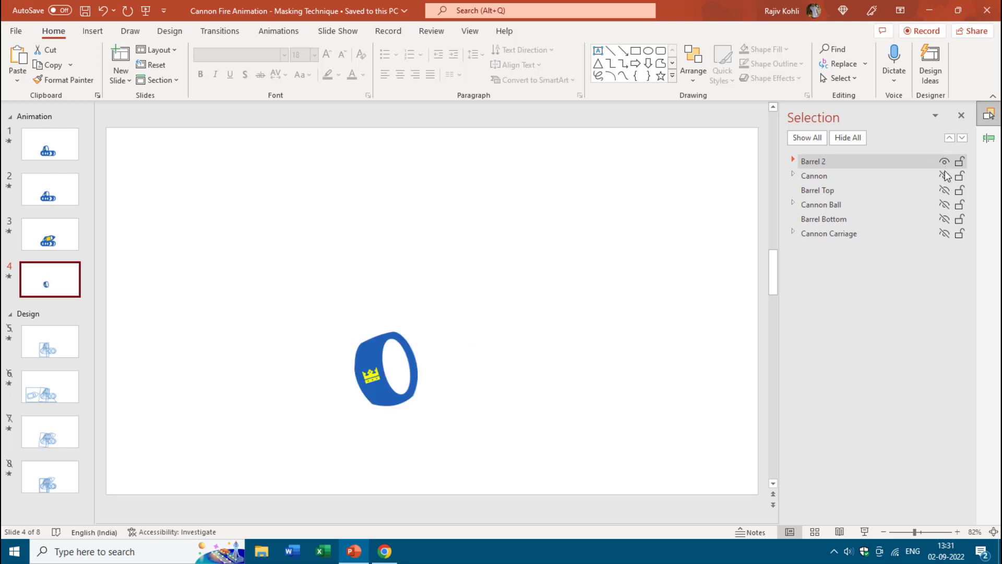
{"action": "left_click", "coordinate": [945, 174]}
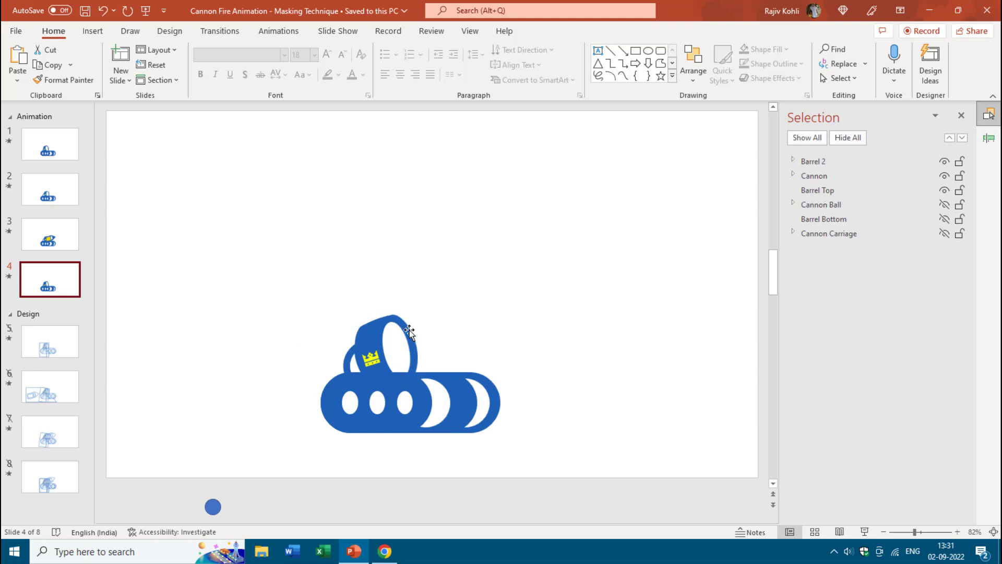
{"action": "left_click", "coordinate": [945, 162]}
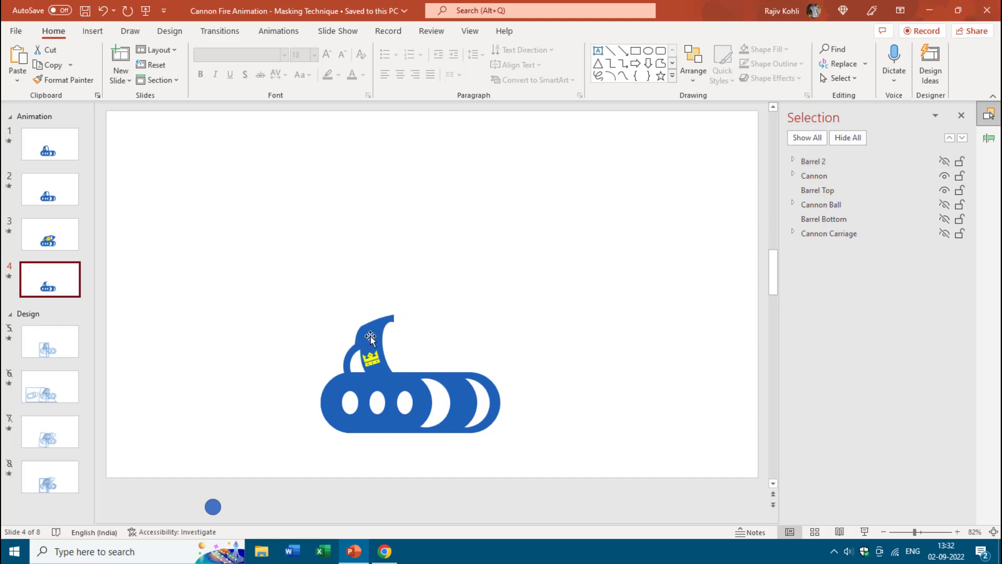
{"action": "left_click", "coordinate": [817, 190]}
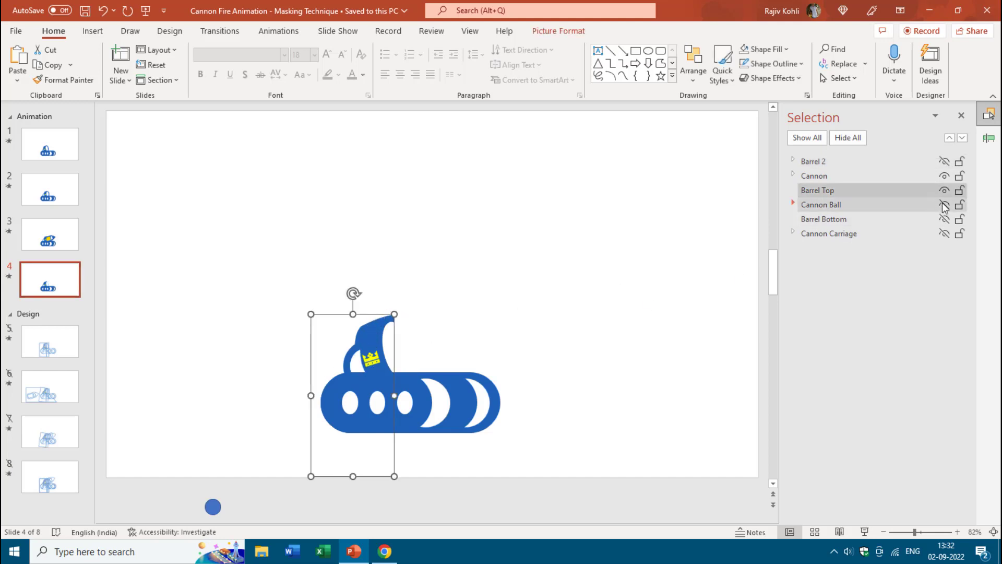
{"action": "left_click", "coordinate": [945, 205]}
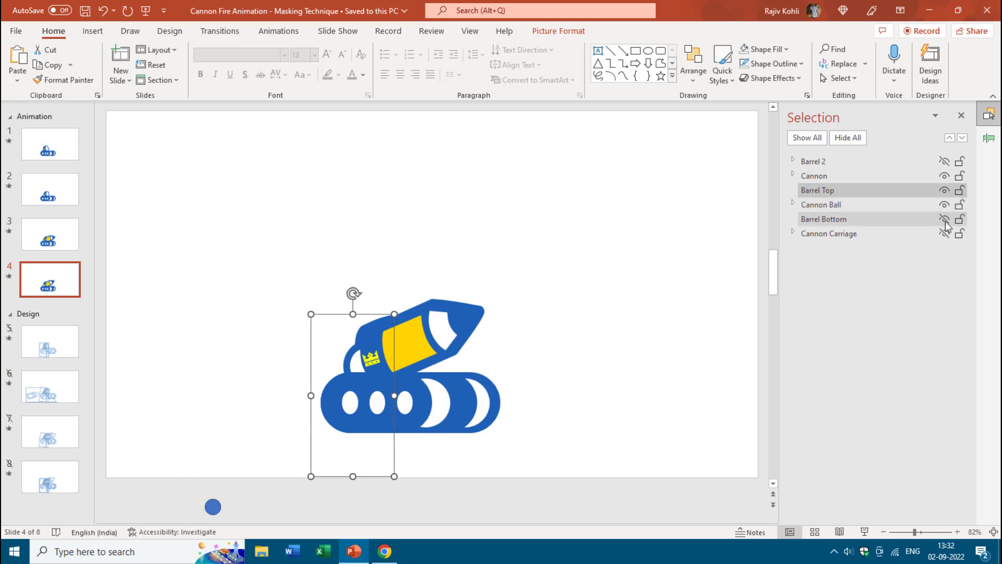
{"action": "left_click", "coordinate": [945, 220]}
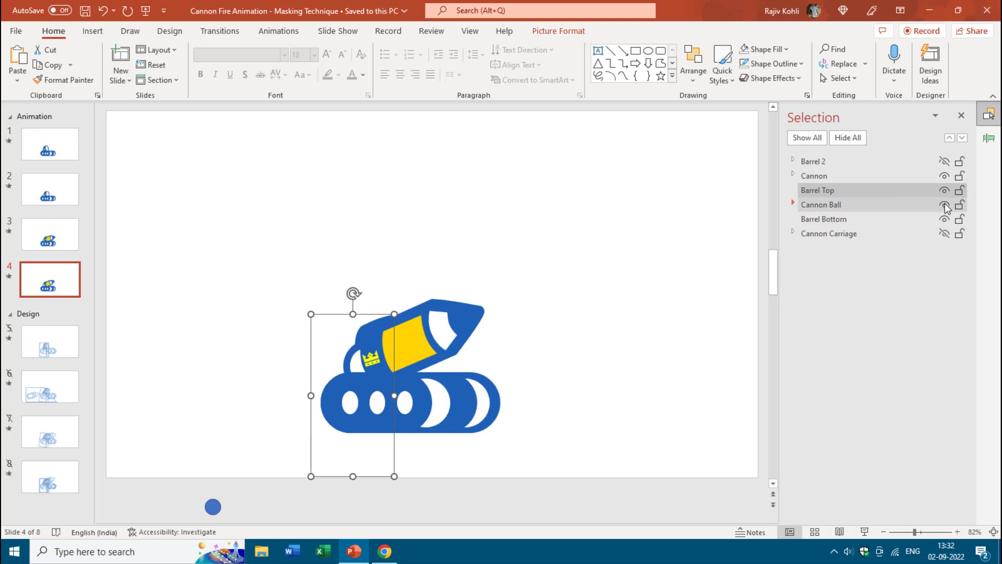
{"action": "left_click", "coordinate": [944, 204]}
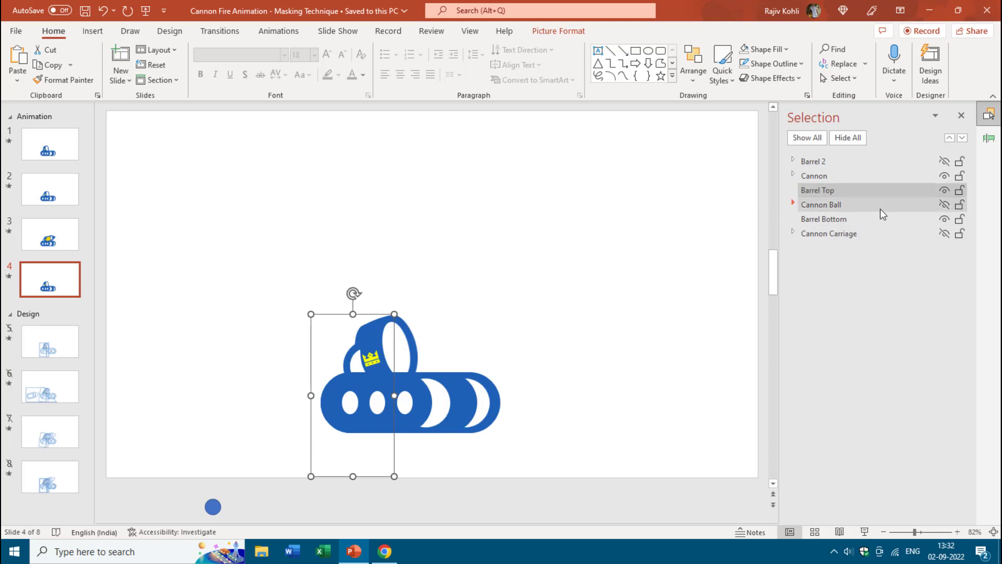
{"action": "left_click", "coordinate": [945, 220]}
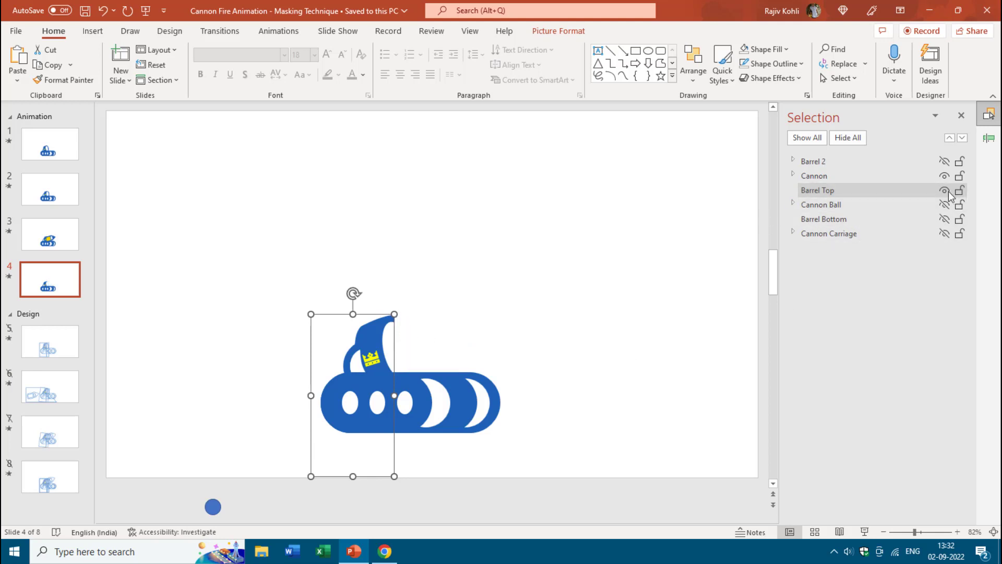
{"action": "left_click", "coordinate": [944, 190]}
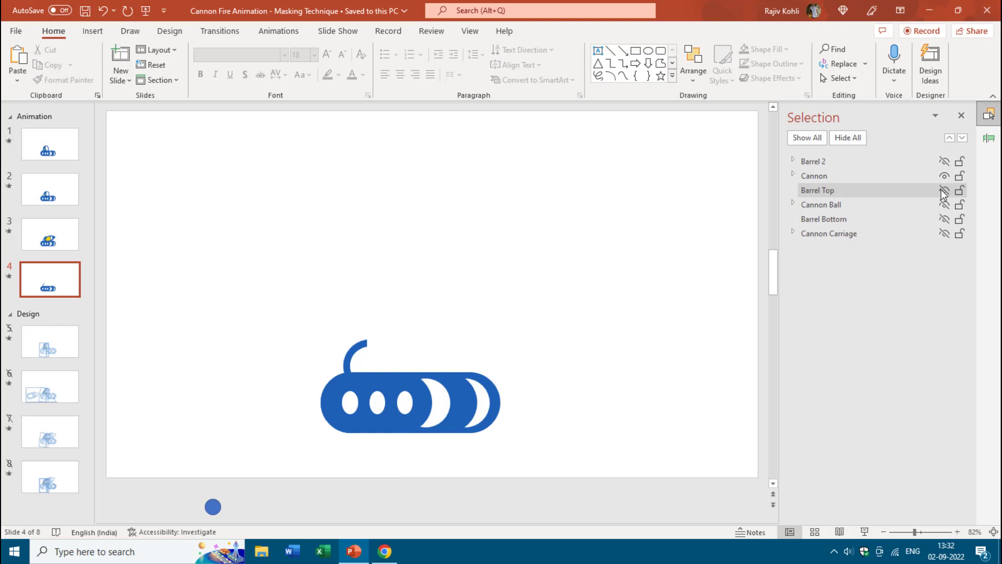
Show the Cannon Carriage alone with barrel and cannon hidden, then show all parts again
{"action": "left_click", "coordinate": [944, 161]}
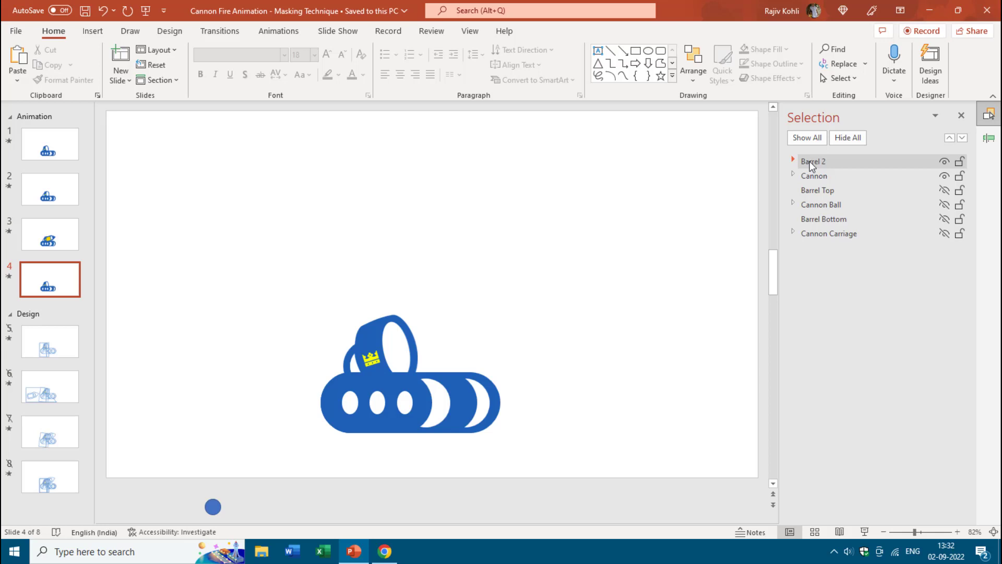
{"action": "left_click", "coordinate": [943, 161]}
{"action": "left_click", "coordinate": [944, 176]}
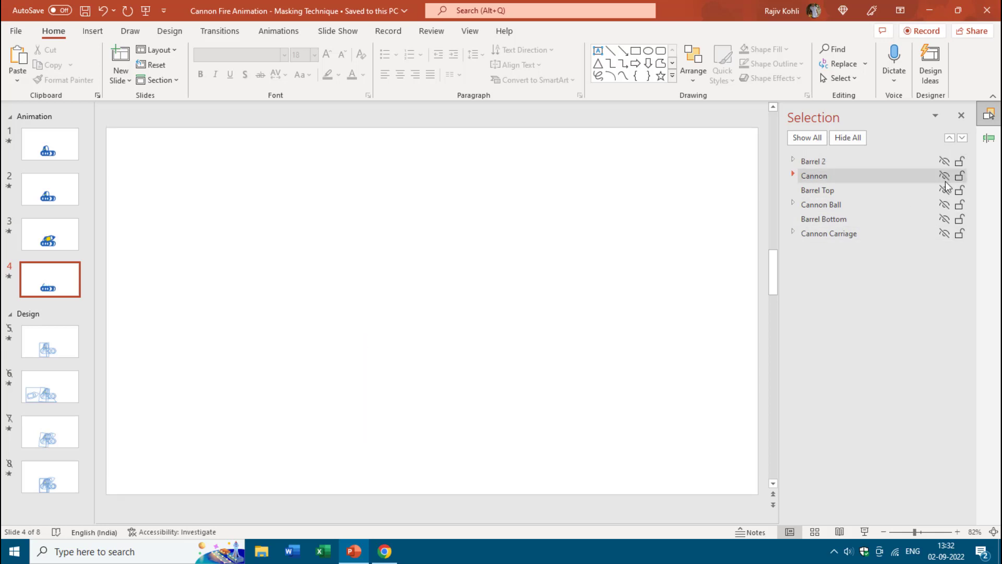
{"action": "left_click", "coordinate": [944, 233]}
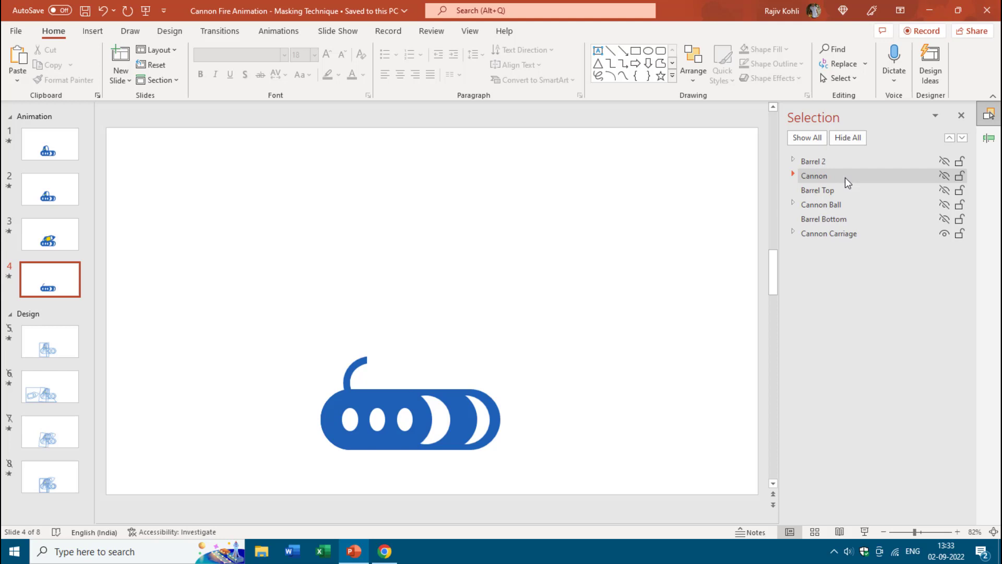
{"action": "left_click", "coordinate": [810, 139]}
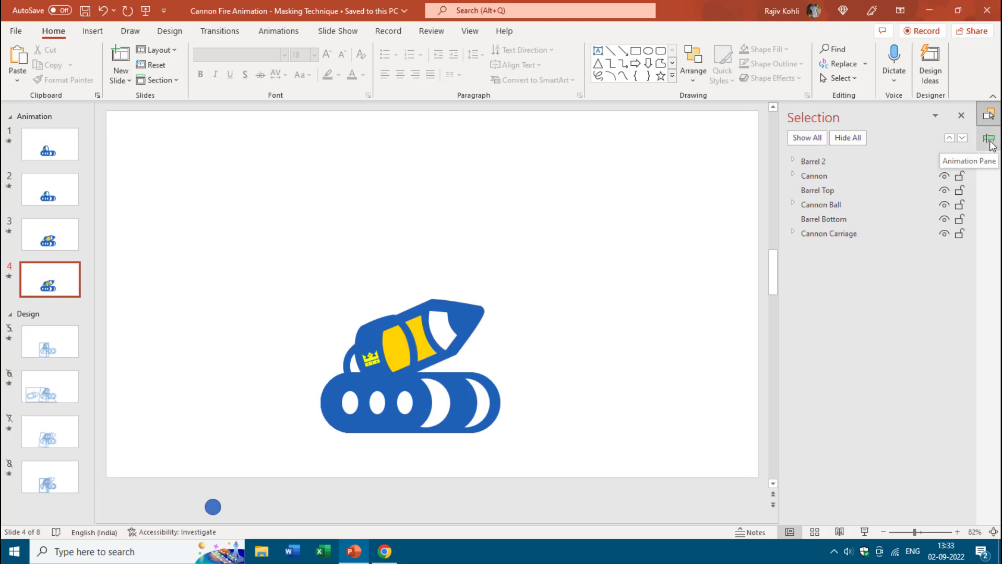
Open slide 4's Animation Pane and widen it to read the effect names
{"action": "left_click", "coordinate": [989, 138]}
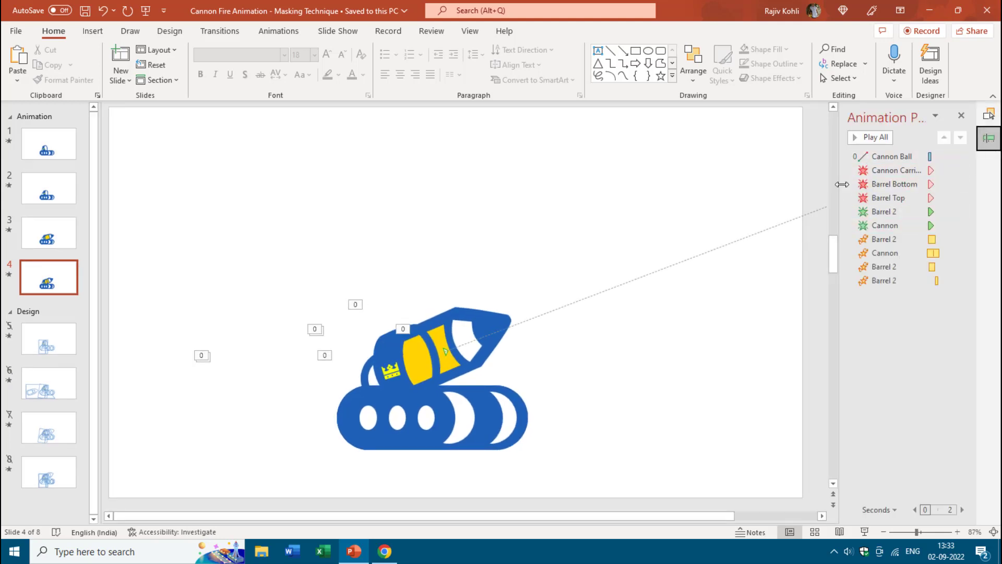
{"action": "left_click_drag", "start_coordinate": [840, 184], "coordinate": [807, 185]}
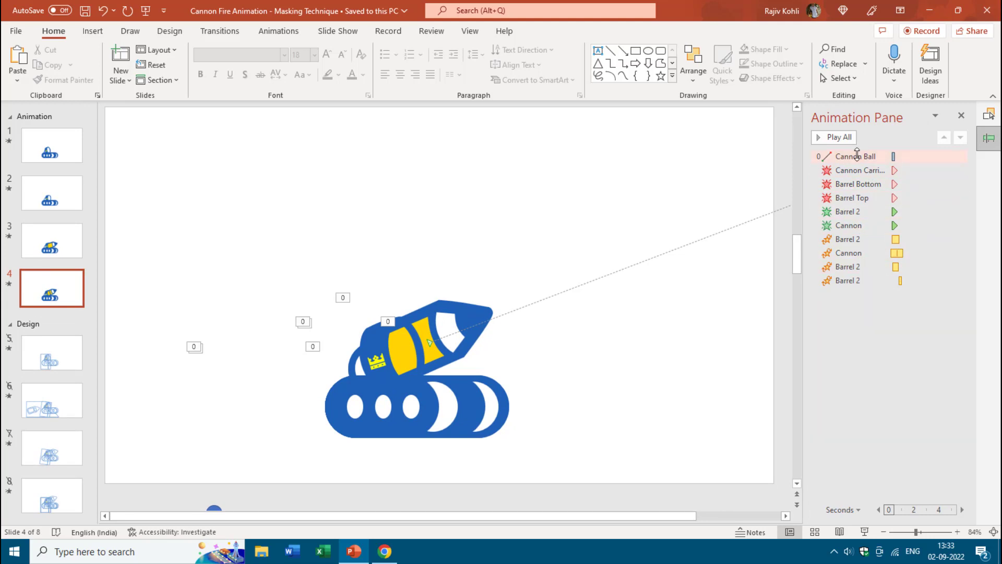
{"action": "scroll", "coordinate": [856, 155], "scroll_direction": "down", "scroll_amount": 4}
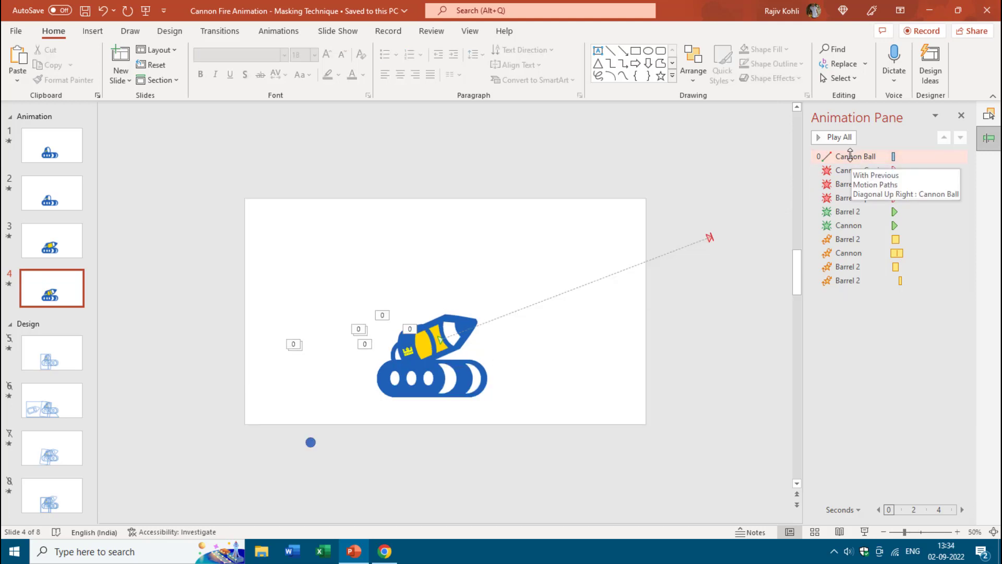
Test-drag the barrel off the cannon, undo it, and view the Cannon Ball path's timing
{"action": "left_click", "coordinate": [460, 323]}
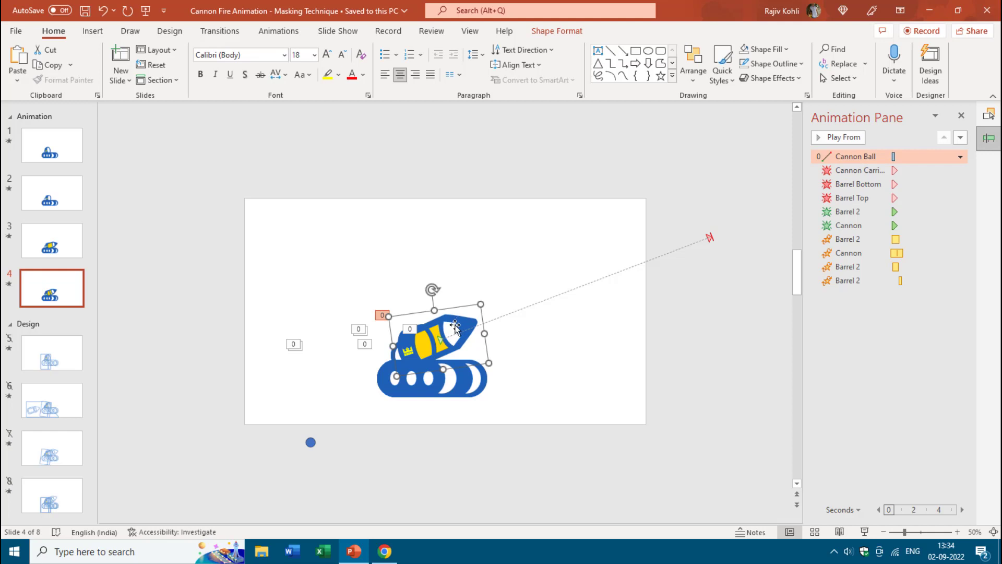
{"action": "left_click_drag", "start_coordinate": [455, 326], "coordinate": [742, 225]}
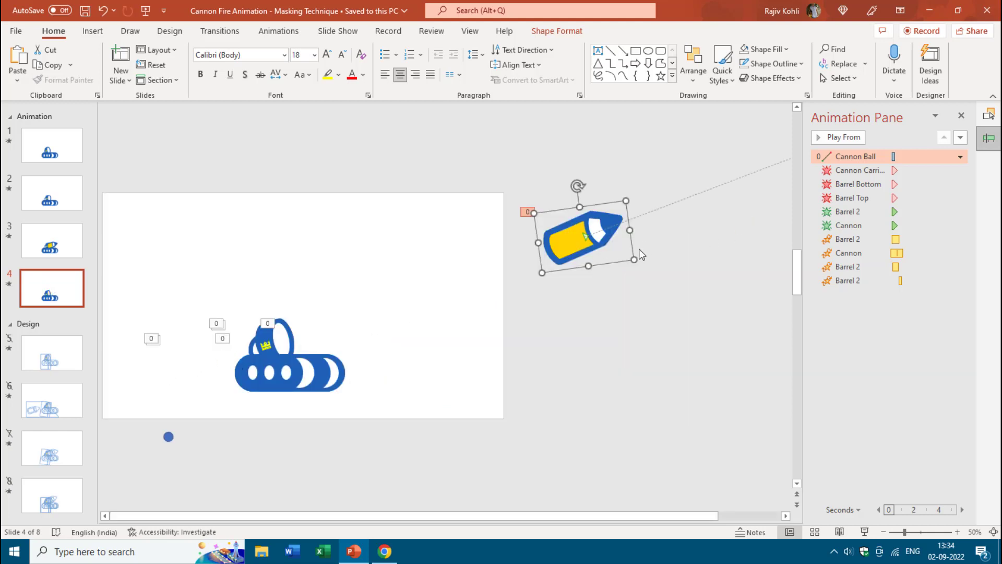
{"action": "key", "text": "ctrl+z"}
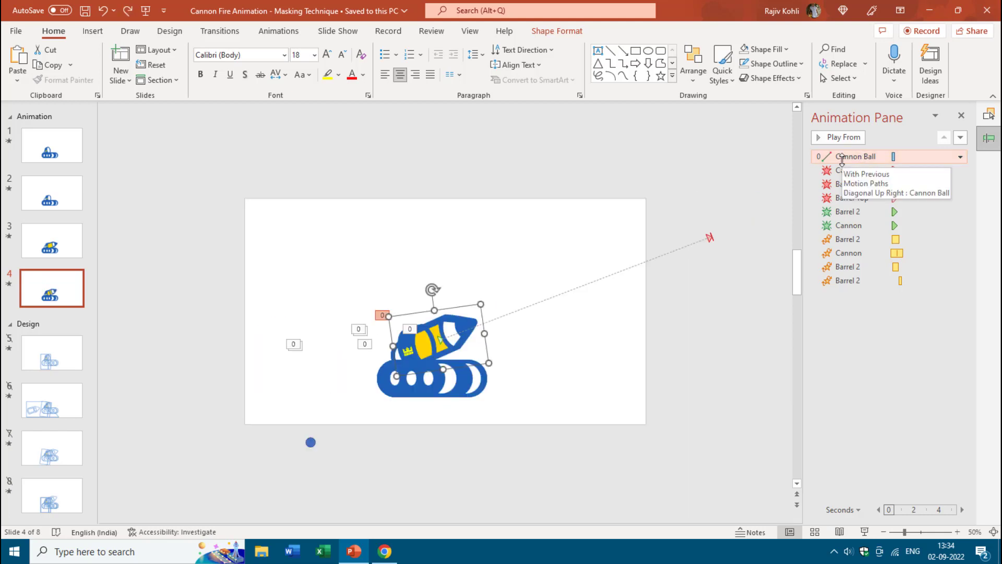
{"action": "left_click", "coordinate": [279, 30]}
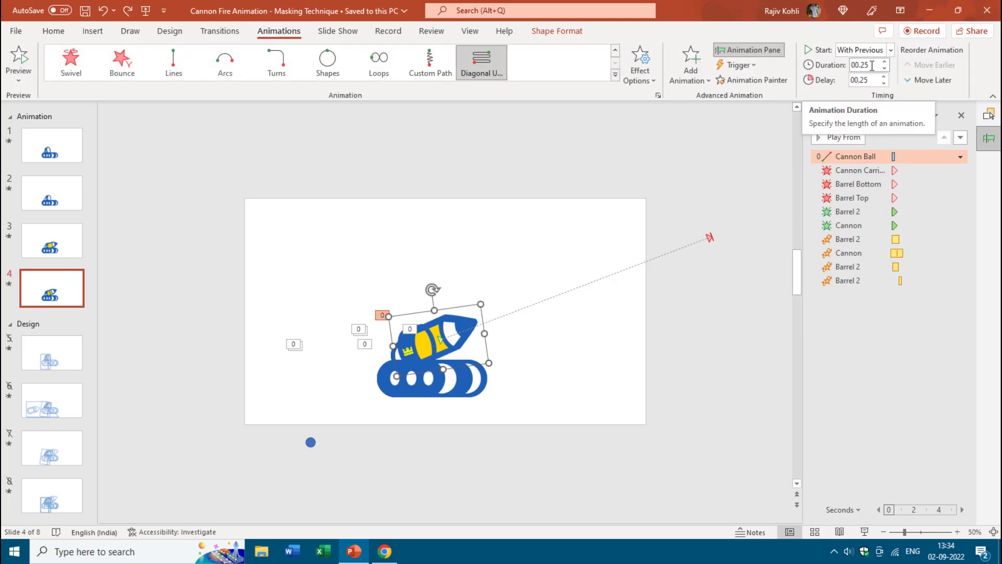
Check the delays of the Cannon Ball, Carriage, Barrel, Cannon and Barrel 2 animations, then reopen the object list
{"action": "left_click", "coordinate": [875, 81]}
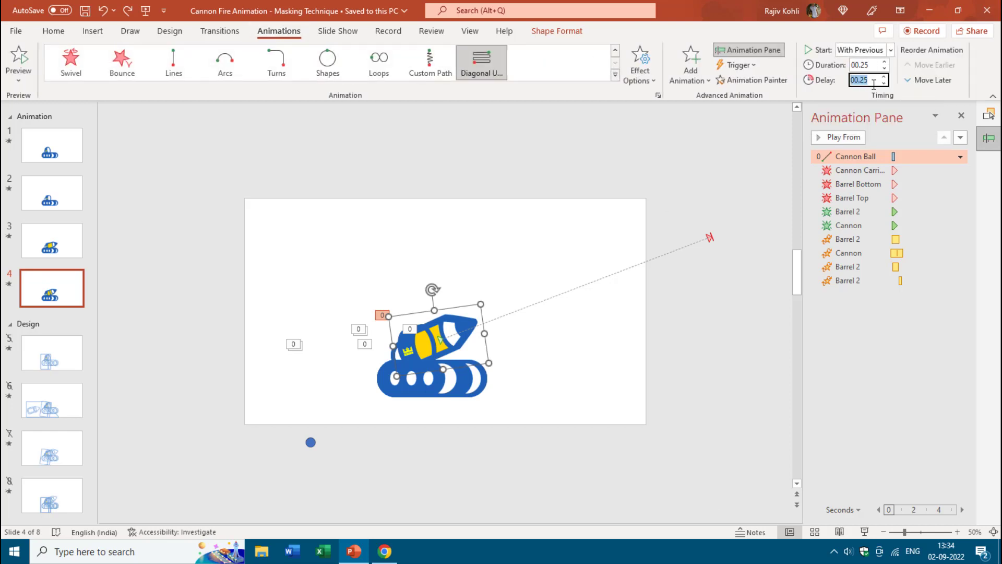
{"action": "left_click", "coordinate": [856, 171]}
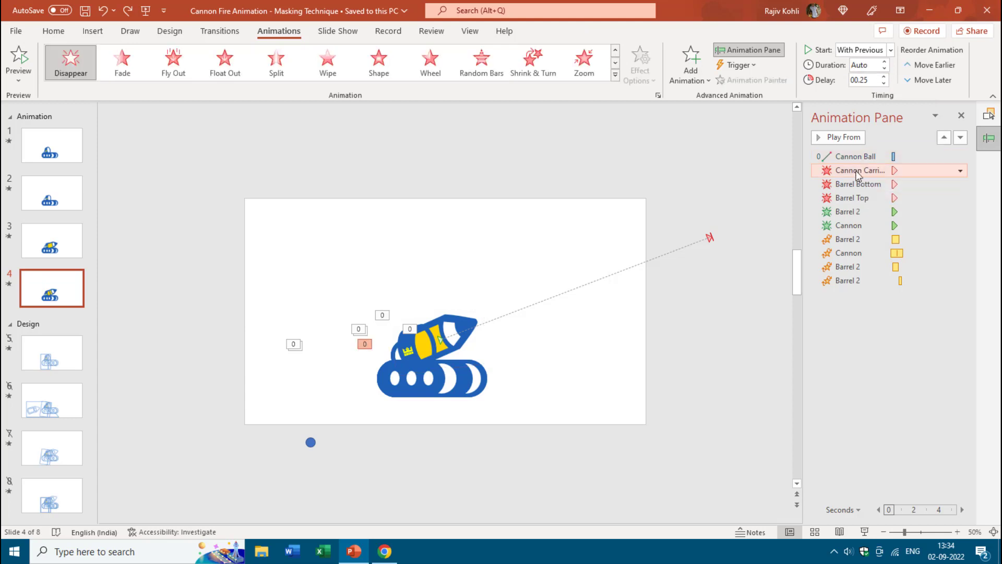
{"action": "left_click", "coordinate": [858, 184]}
{"action": "left_click", "coordinate": [850, 198]}
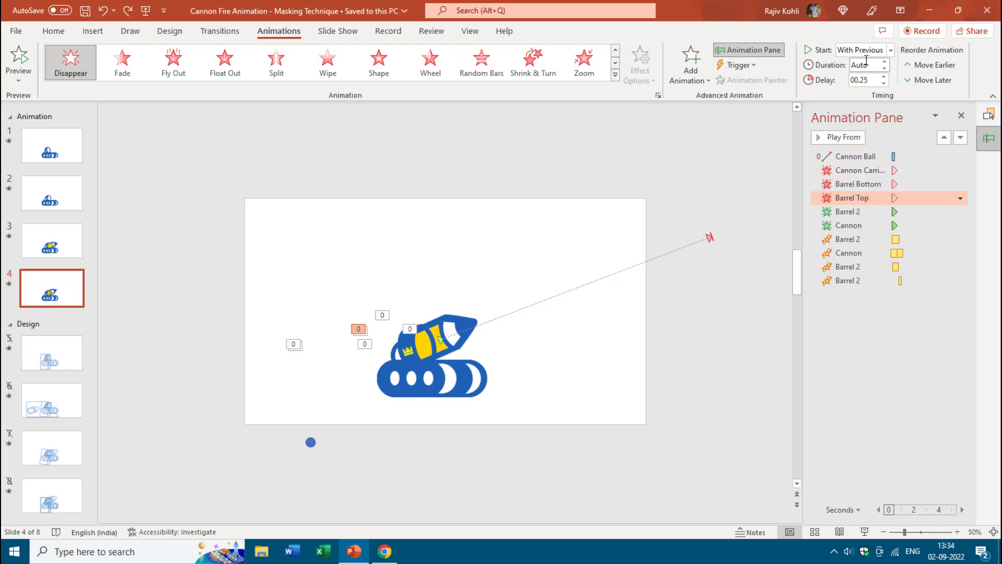
{"action": "left_click", "coordinate": [874, 80]}
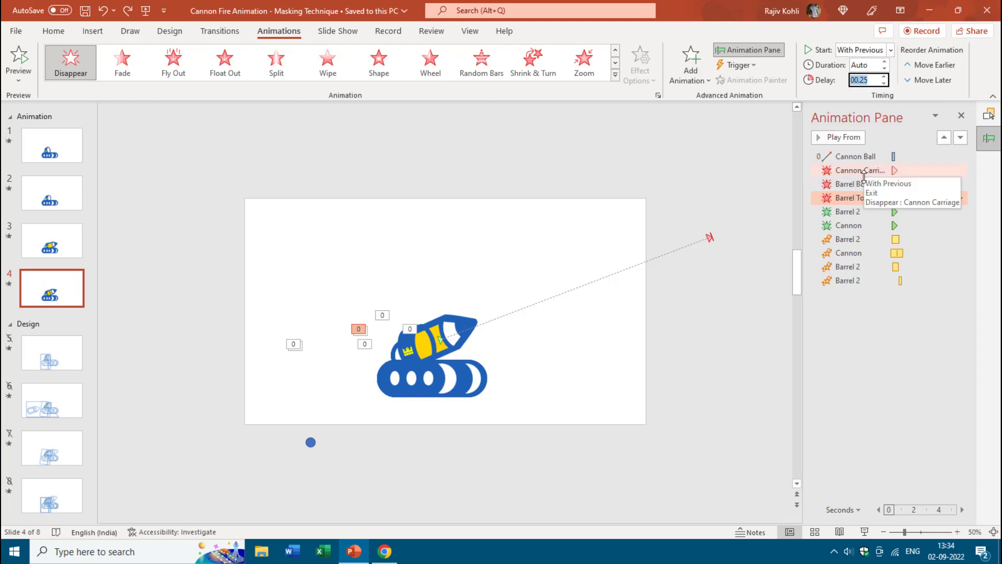
{"action": "left_click", "coordinate": [858, 212]}
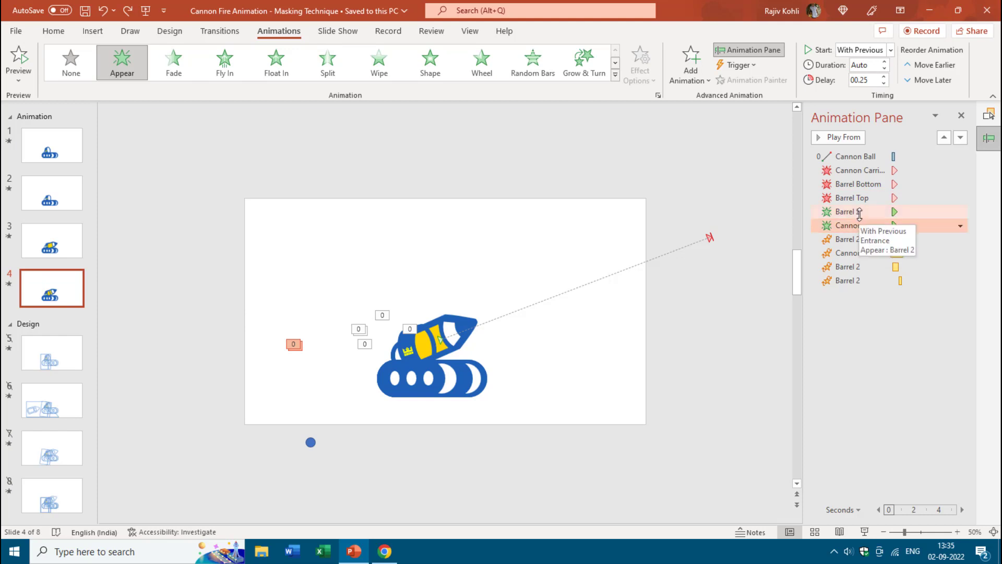
{"action": "left_click", "coordinate": [858, 212]}
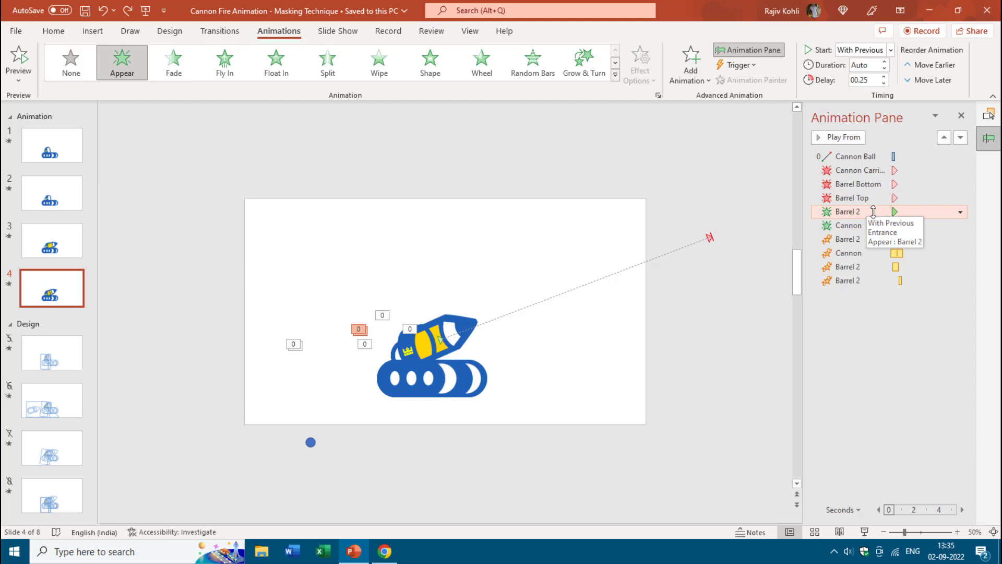
{"action": "left_click", "coordinate": [864, 227]}
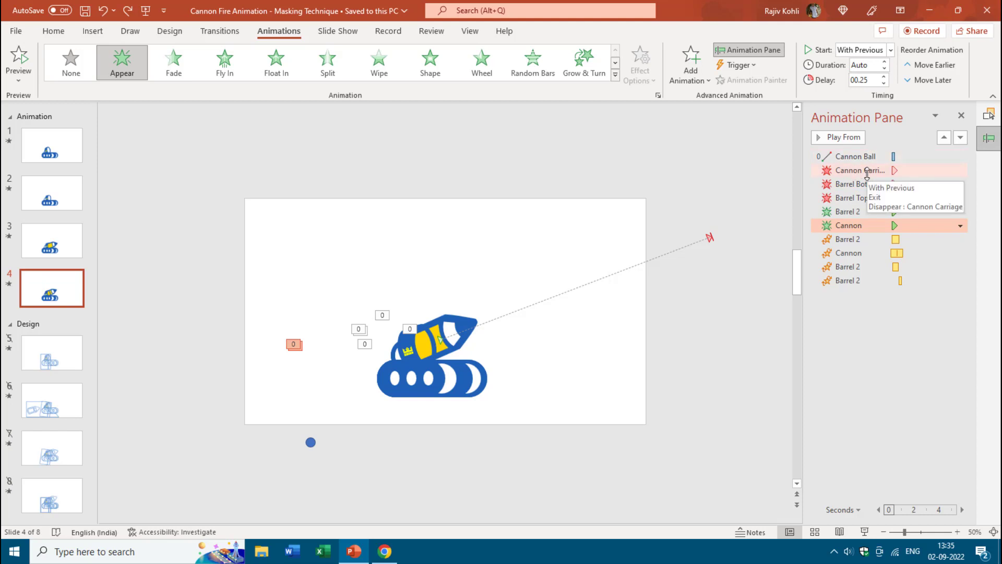
{"action": "left_click", "coordinate": [988, 115]}
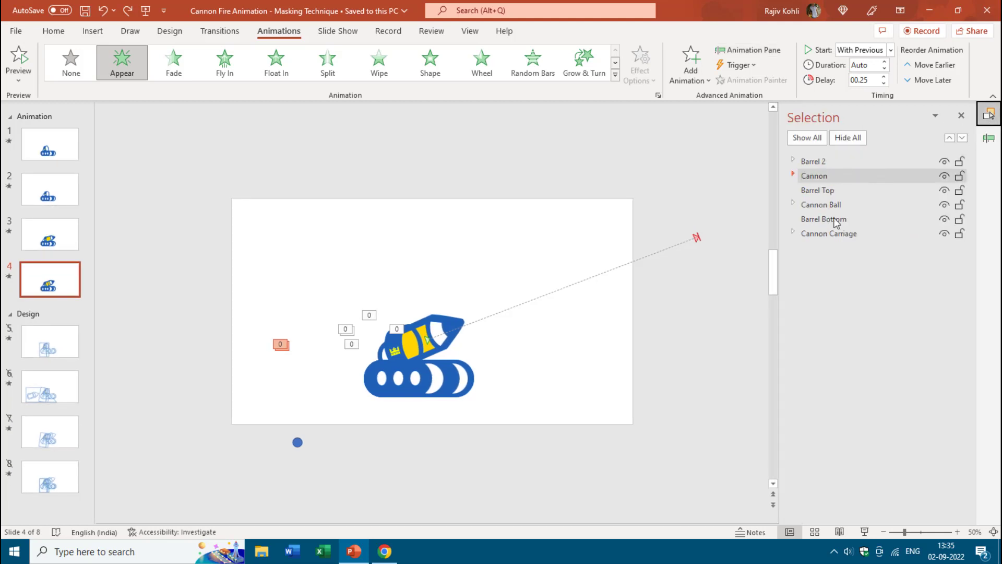
Hide all parts, then view the Cannon Carriage and the Cannon group each on their own
{"action": "left_click", "coordinate": [848, 138]}
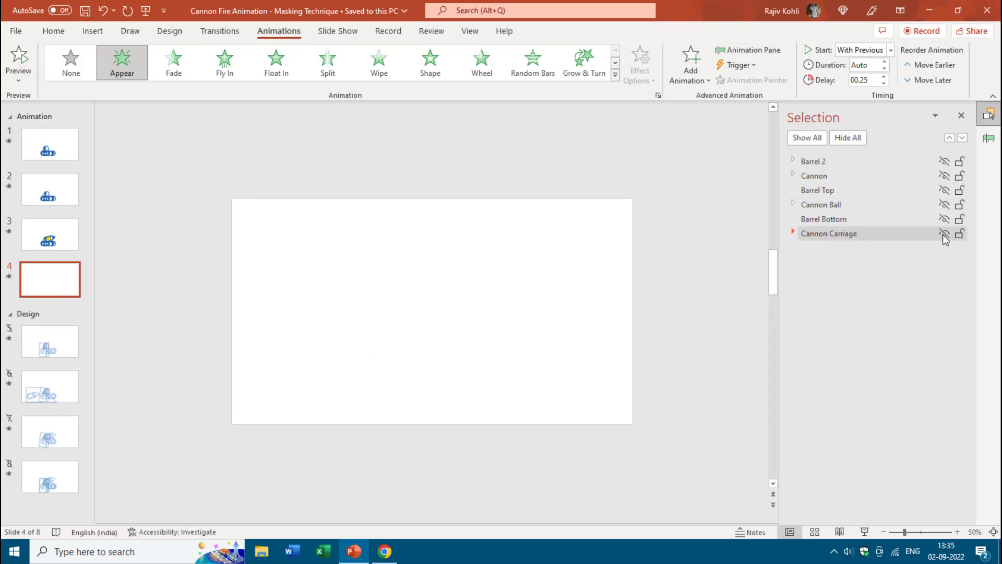
{"action": "left_click", "coordinate": [944, 234]}
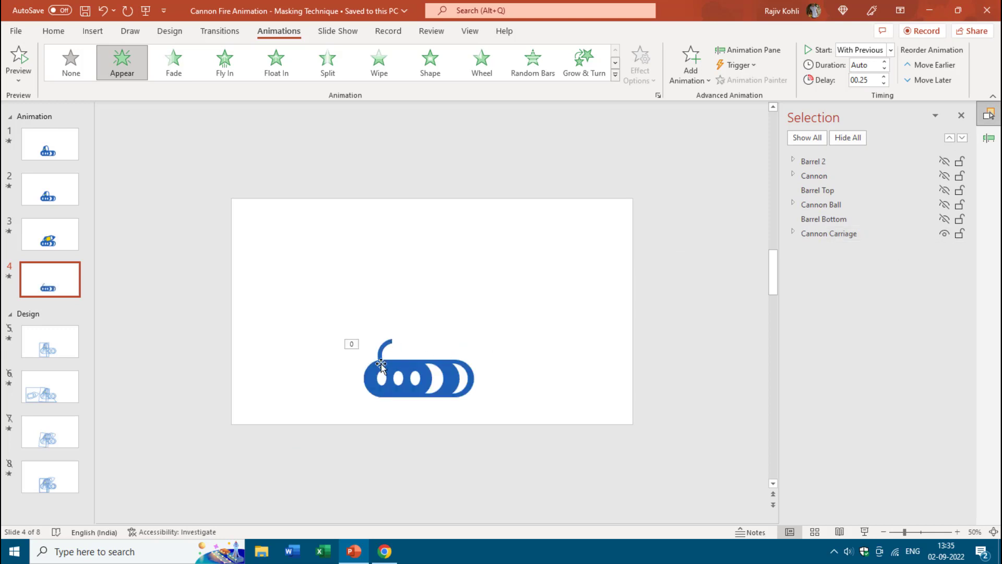
{"action": "left_click", "coordinate": [944, 234]}
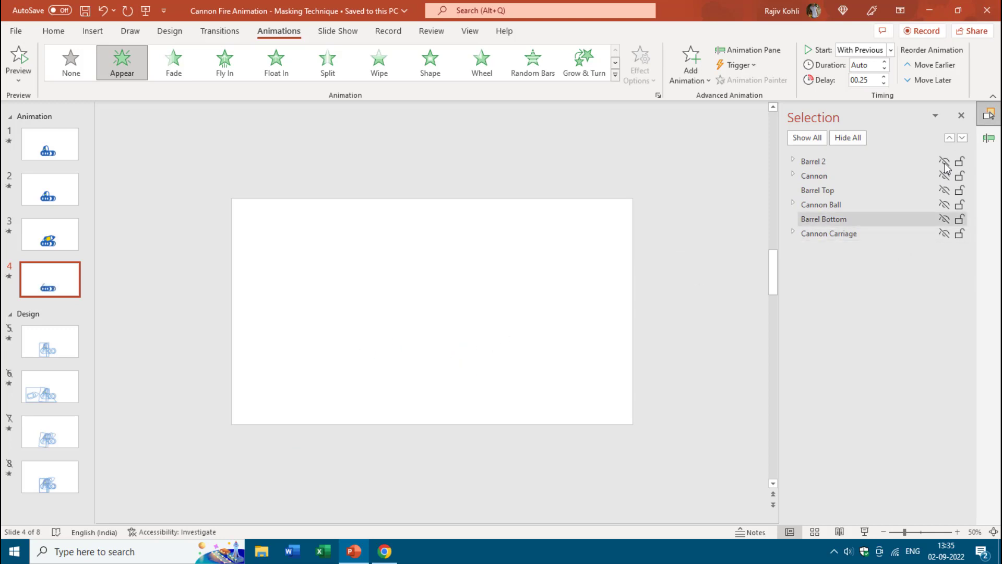
{"action": "left_click", "coordinate": [944, 175]}
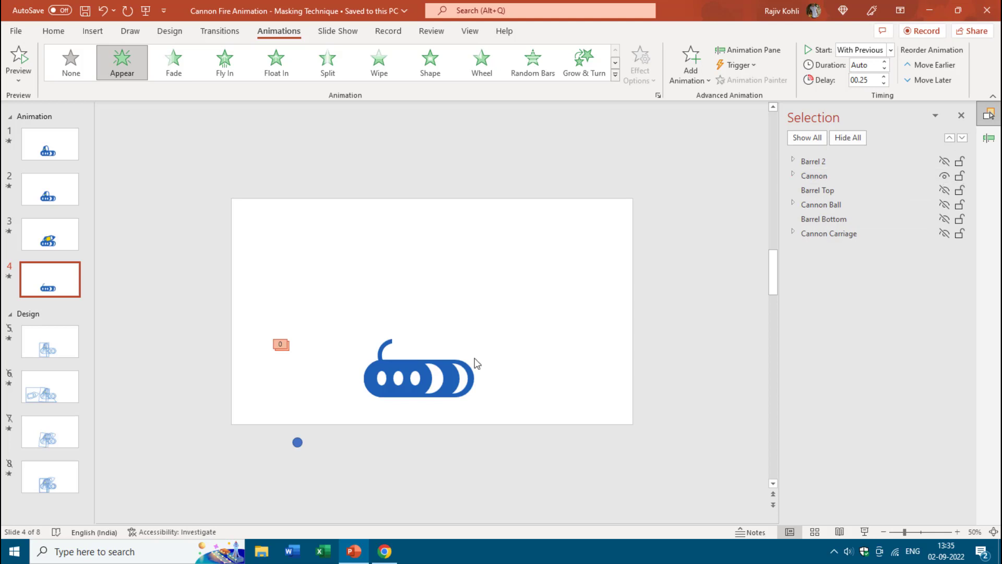
Tilt the Cannon group slightly as a test, then undo the rotation
{"action": "left_click", "coordinate": [291, 442]}
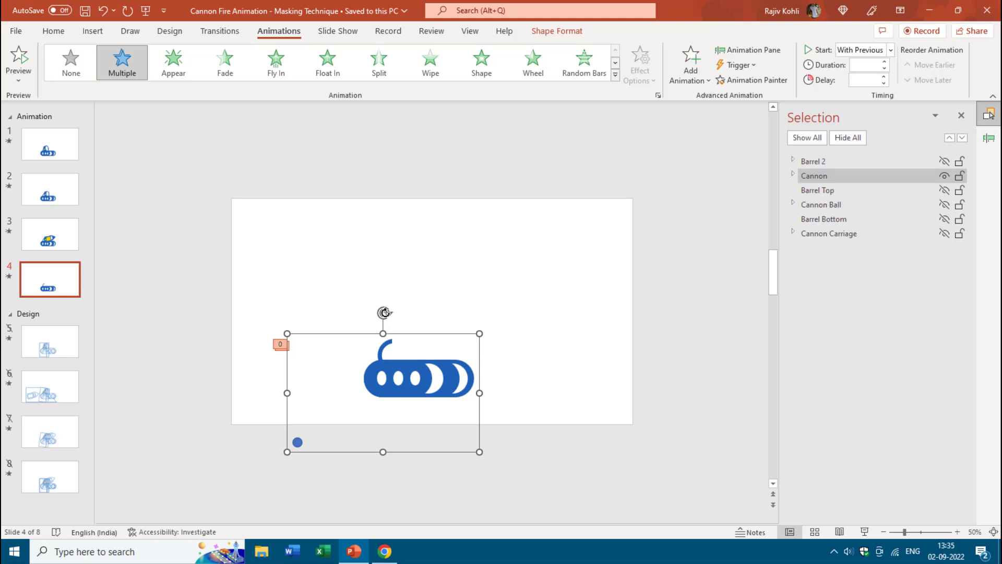
{"action": "left_click_drag", "start_coordinate": [384, 312], "coordinate": [379, 312]}
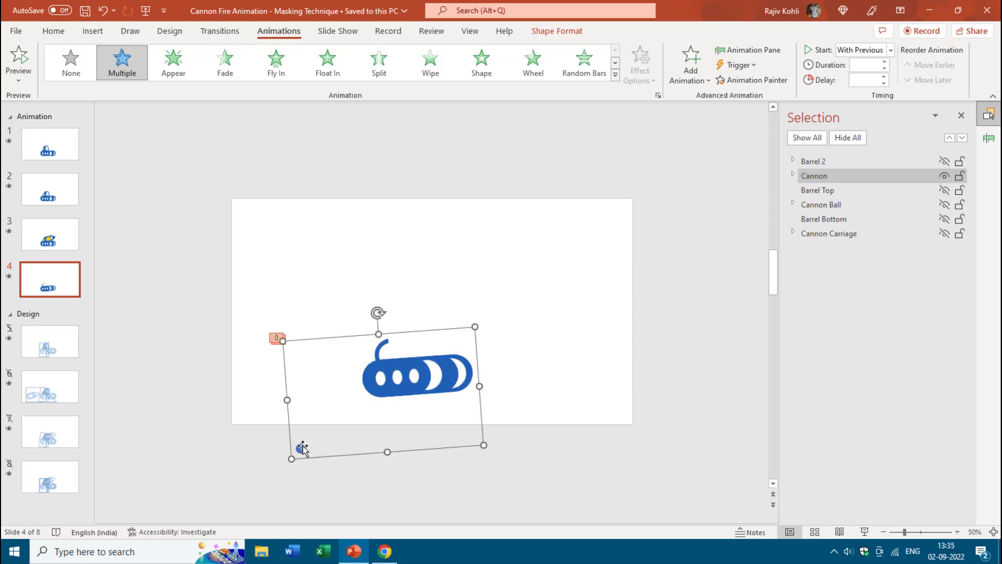
{"action": "left_click_drag", "start_coordinate": [301, 450], "coordinate": [304, 450]}
{"action": "key", "text": "ctrl+z"}
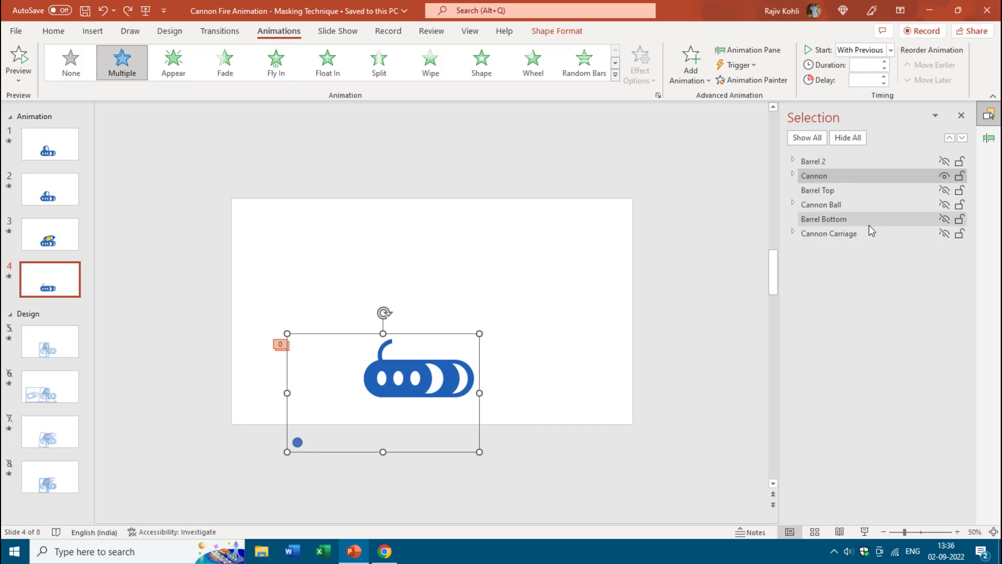
Show the carriage alone, then make all parts visible and select the Barrel 2 entrance animation
{"action": "left_click", "coordinate": [944, 176]}
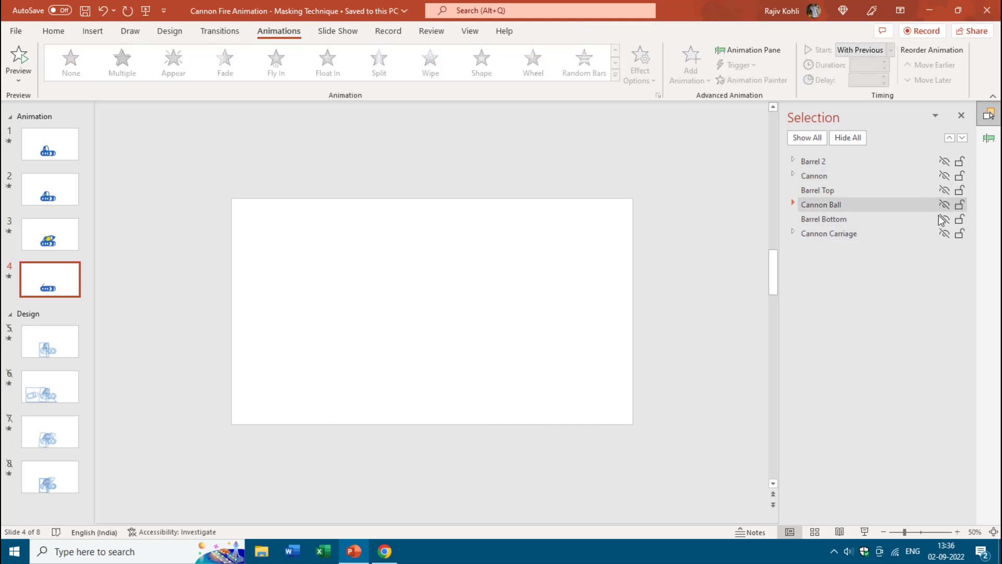
{"action": "left_click", "coordinate": [944, 233]}
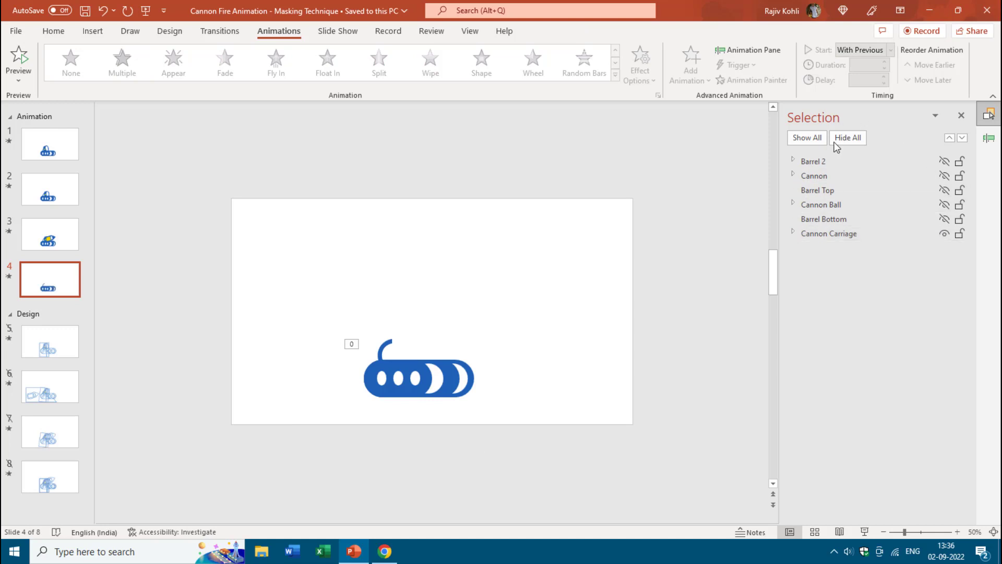
{"action": "left_click", "coordinate": [807, 137]}
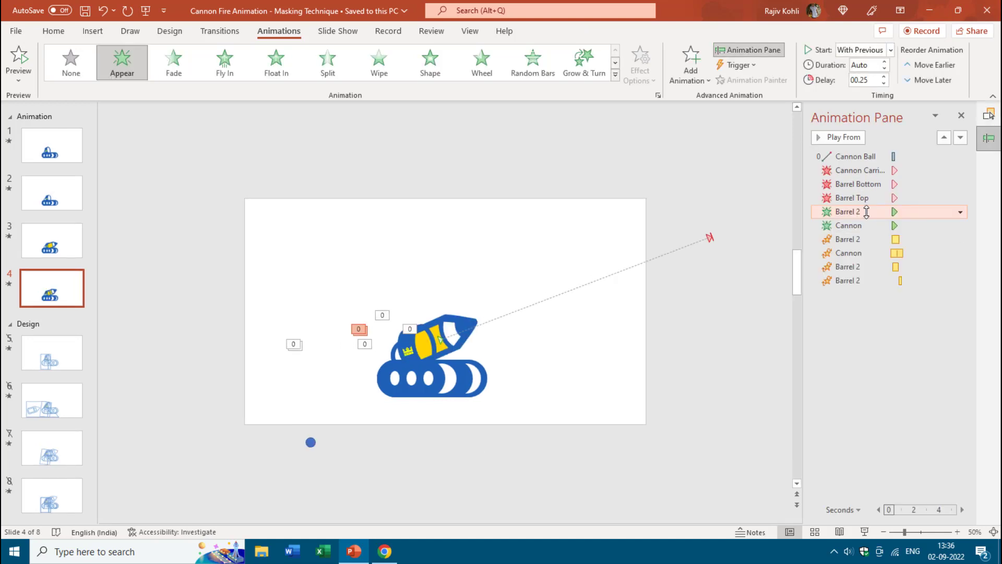
{"action": "left_click", "coordinate": [866, 211]}
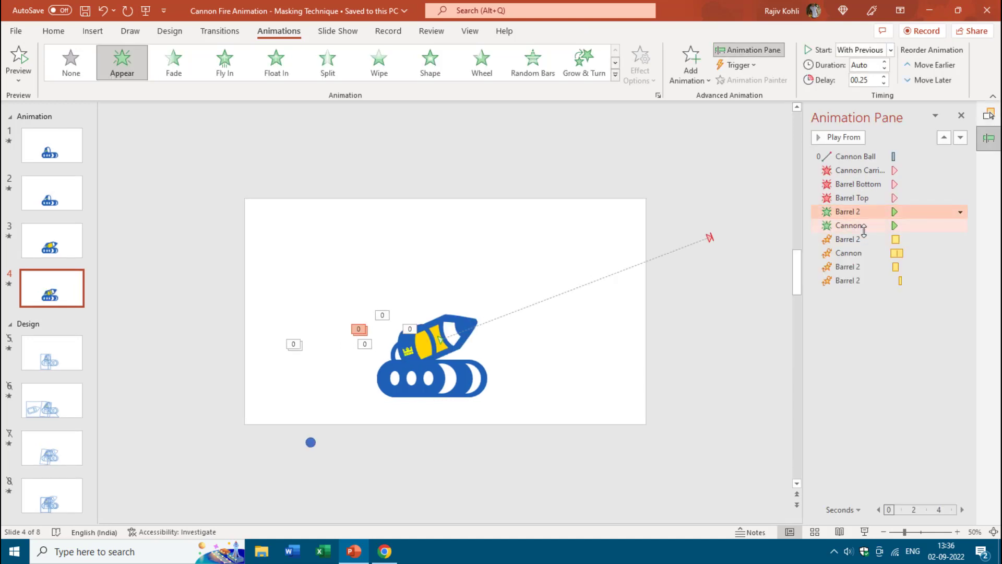
Reorder the spin effects, moving two Barrel 2 spins up around the Cannon spin
{"action": "left_click", "coordinate": [871, 240]}
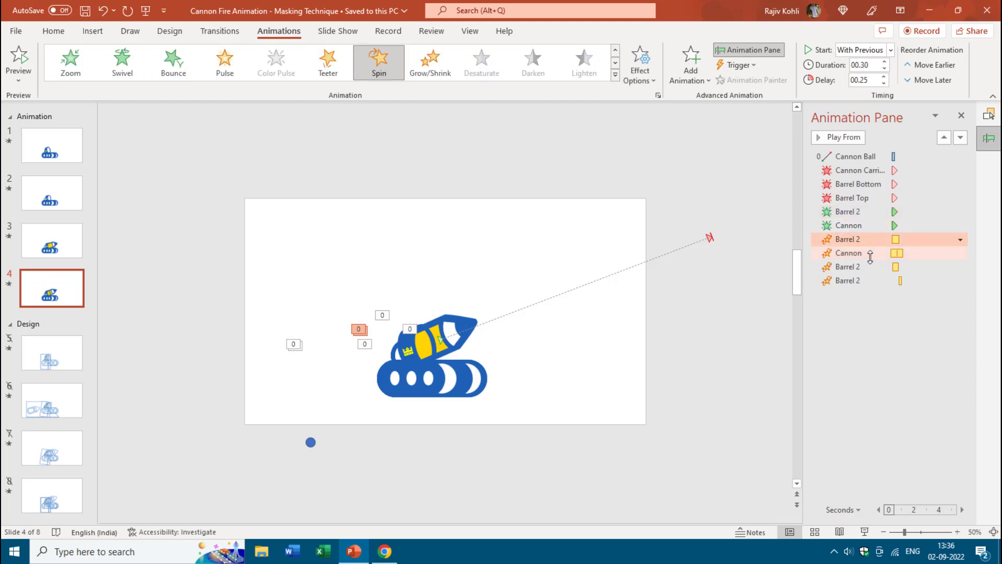
{"action": "left_click", "coordinate": [870, 254]}
{"action": "left_click", "coordinate": [861, 266]}
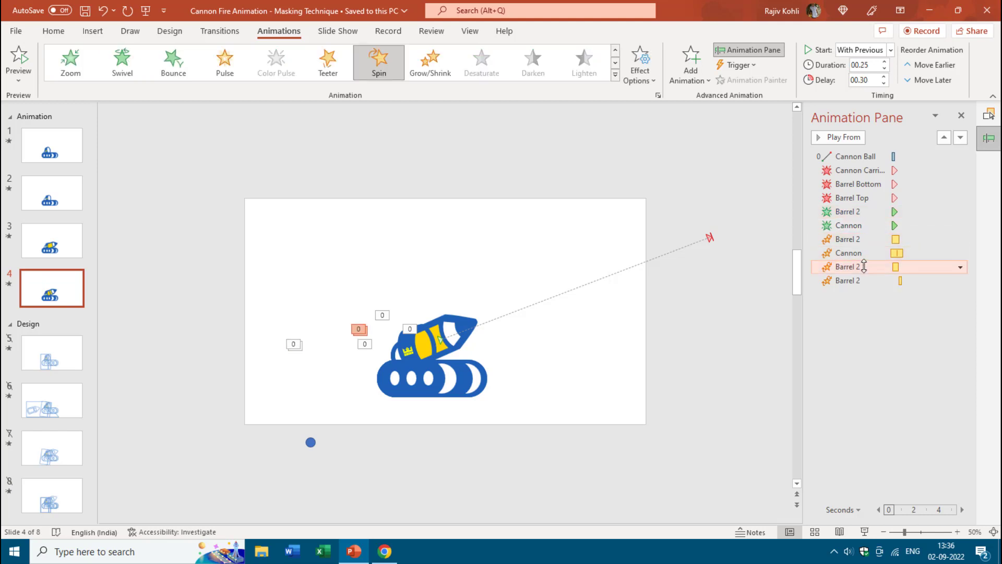
{"action": "left_click_drag", "start_coordinate": [859, 282], "coordinate": [860, 242]}
{"action": "left_click", "coordinate": [858, 267]}
{"action": "left_click_drag", "start_coordinate": [852, 280], "coordinate": [858, 255]}
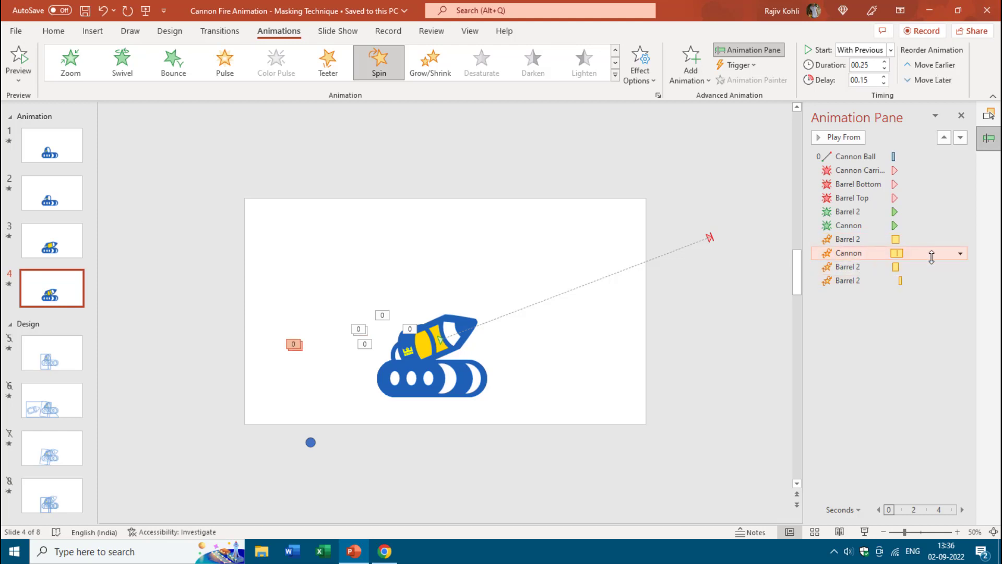
Inspect the spin settings of each Barrel 2 and Cannon spin effect
{"action": "double_click", "coordinate": [846, 239]}
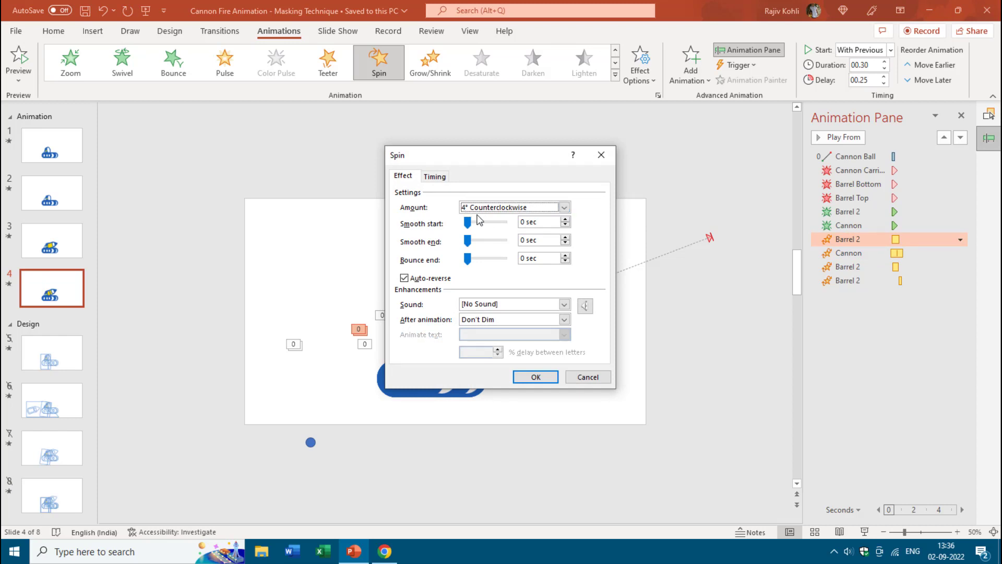
{"action": "key", "text": "Escape"}
{"action": "double_click", "coordinate": [849, 253]}
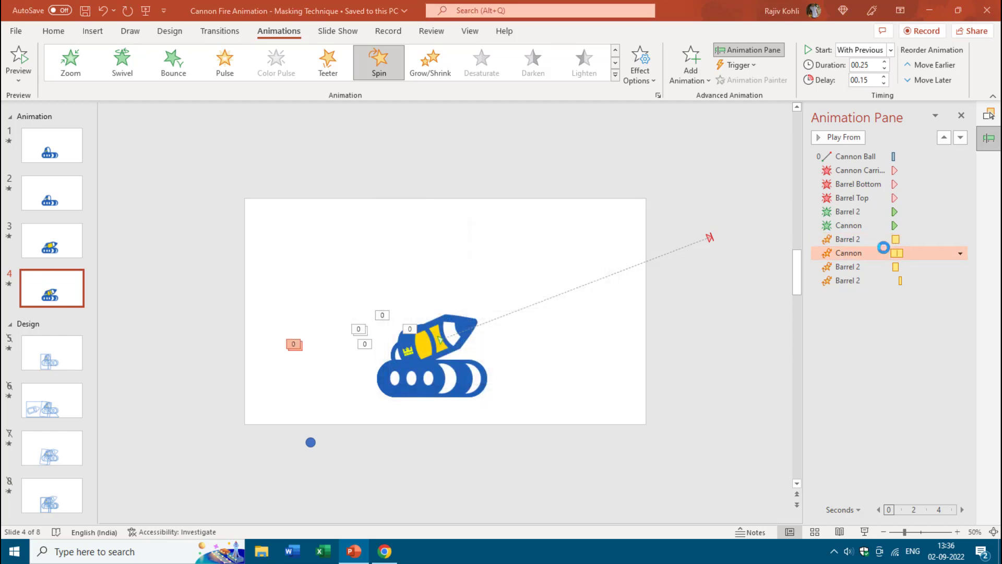
{"action": "key", "text": "Escape"}
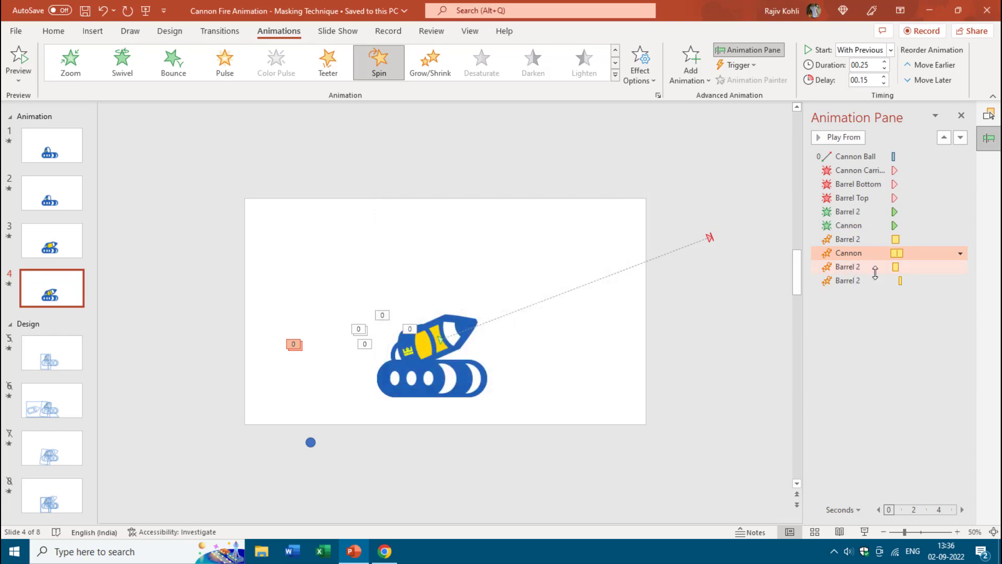
{"action": "double_click", "coordinate": [848, 267]}
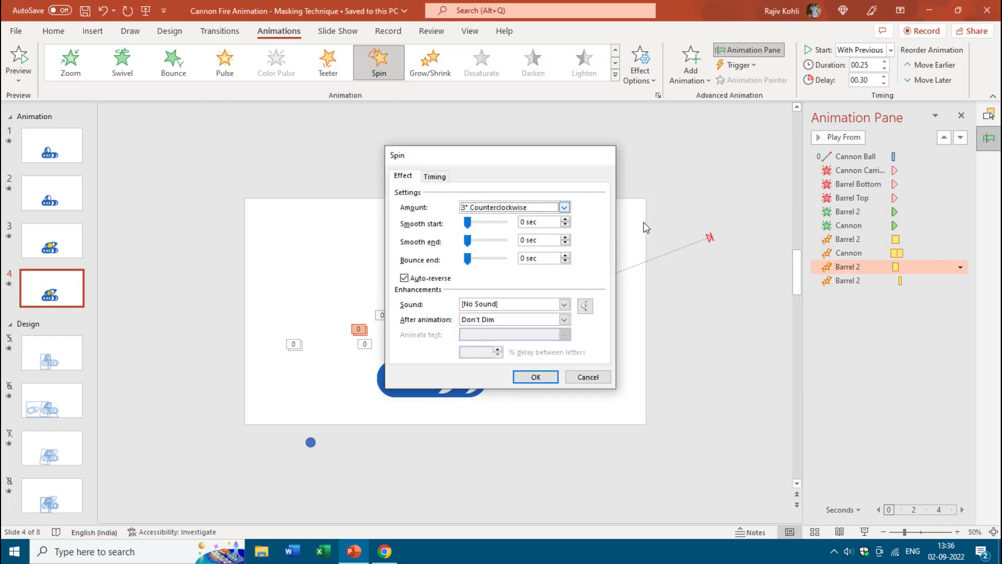
{"action": "key", "text": "Escape"}
{"action": "left_click", "coordinate": [881, 281]}
{"action": "double_click", "coordinate": [880, 282]}
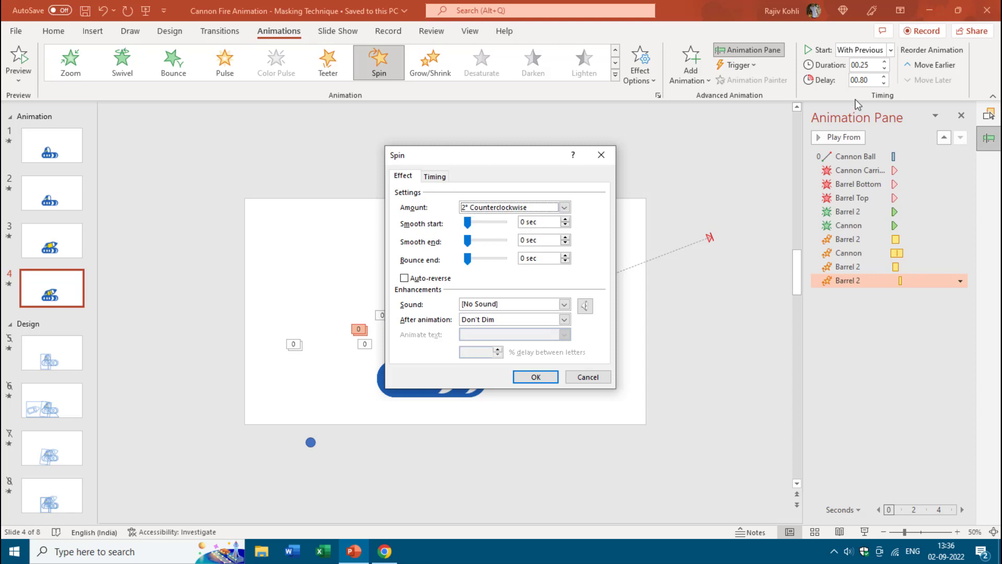
{"action": "key", "text": "Escape"}
Check each spin effect's delay, then go to slide 3 and select slides 1–3
{"action": "left_click", "coordinate": [881, 240]}
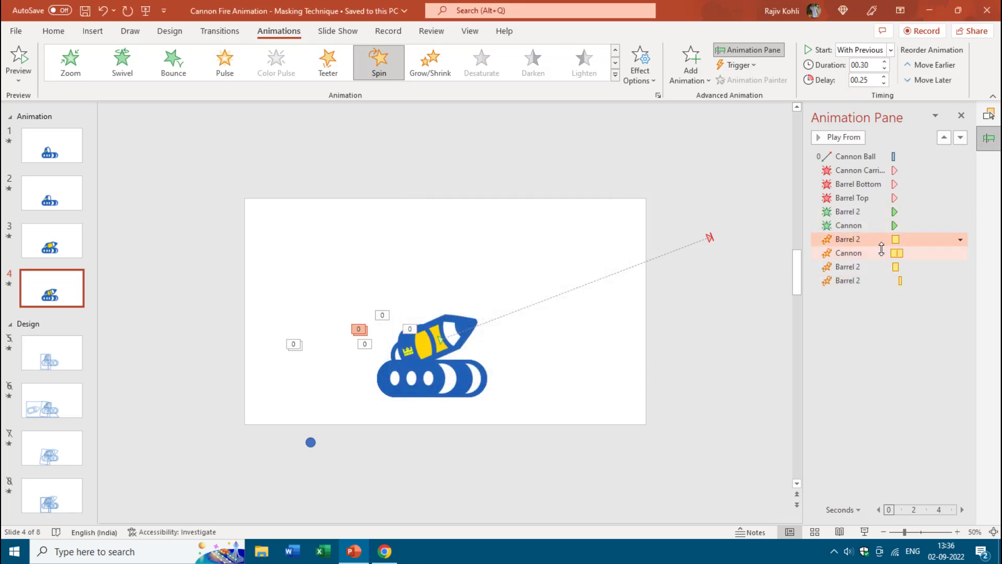
{"action": "left_click", "coordinate": [881, 253]}
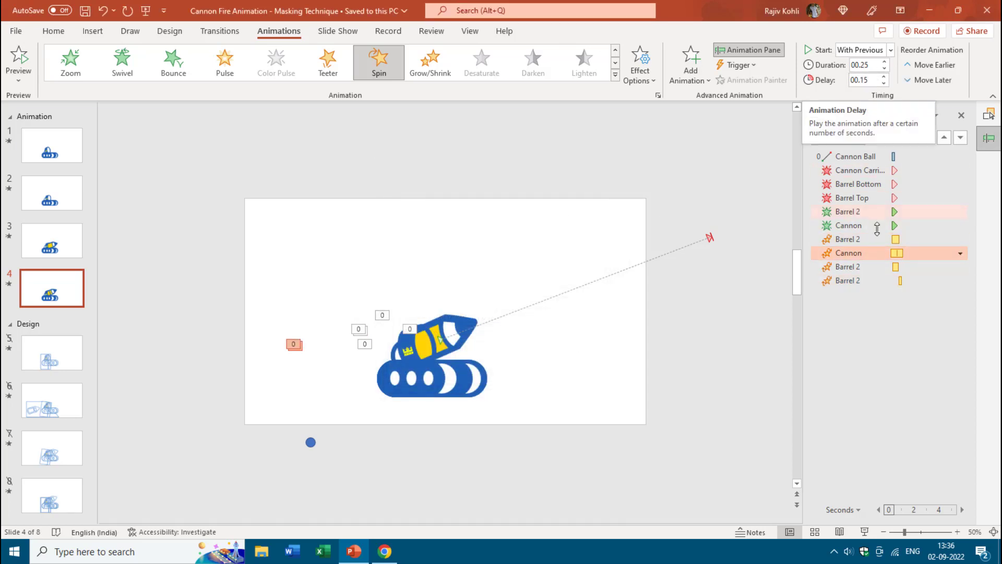
{"action": "left_click", "coordinate": [874, 266]}
{"action": "left_click", "coordinate": [873, 280]}
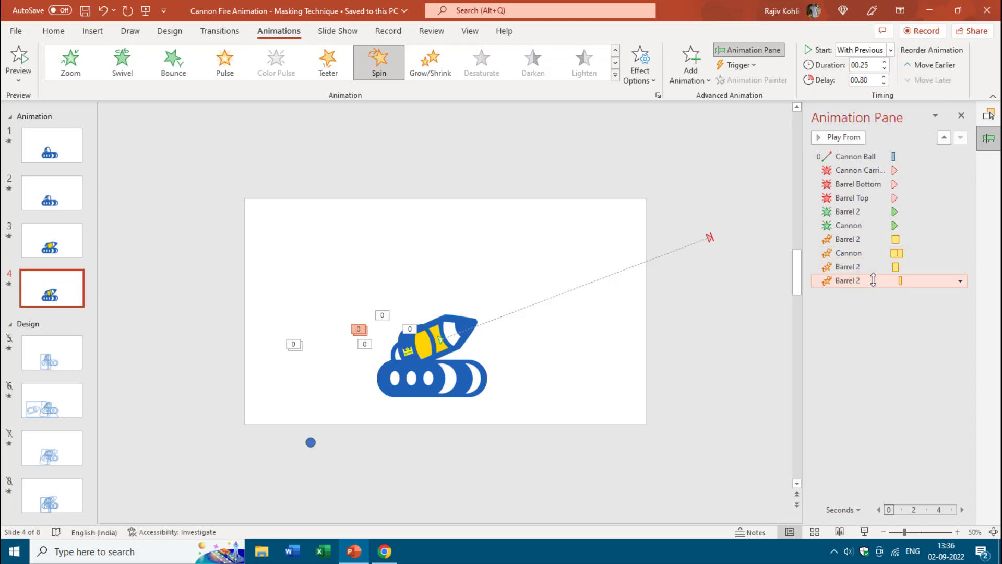
{"action": "left_click", "coordinate": [55, 241]}
{"action": "left_click", "coordinate": [56, 150], "text": "shift"}
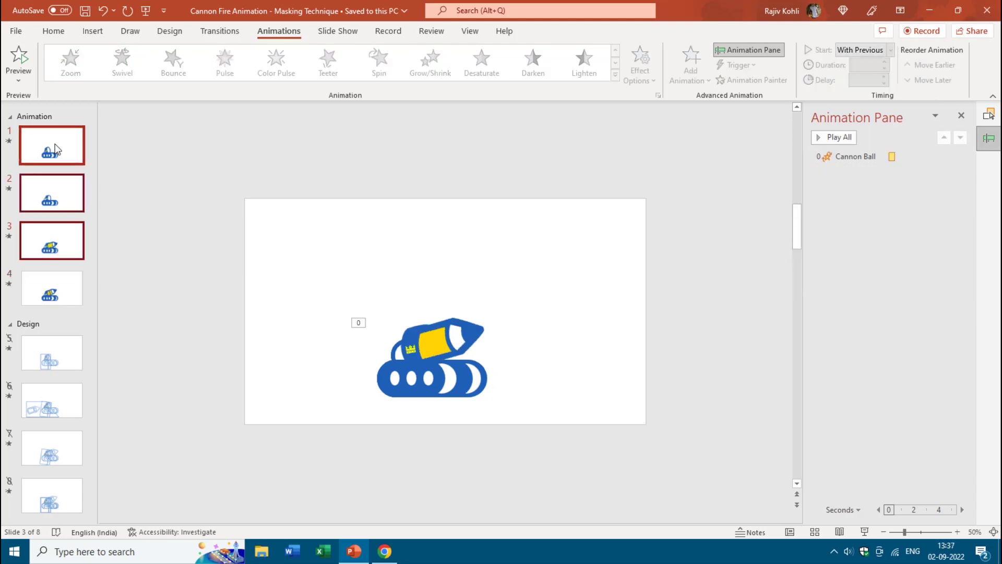
Hide slides 1–3 and preview the slide show
{"action": "right_click", "coordinate": [56, 150]}
{"action": "left_click", "coordinate": [112, 392]}
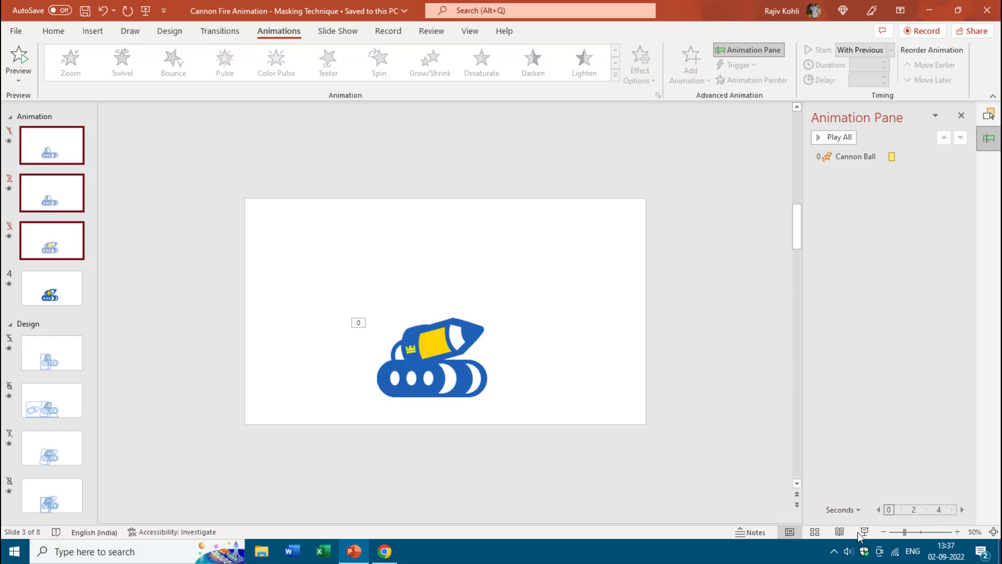
{"action": "left_click", "coordinate": [862, 533]}
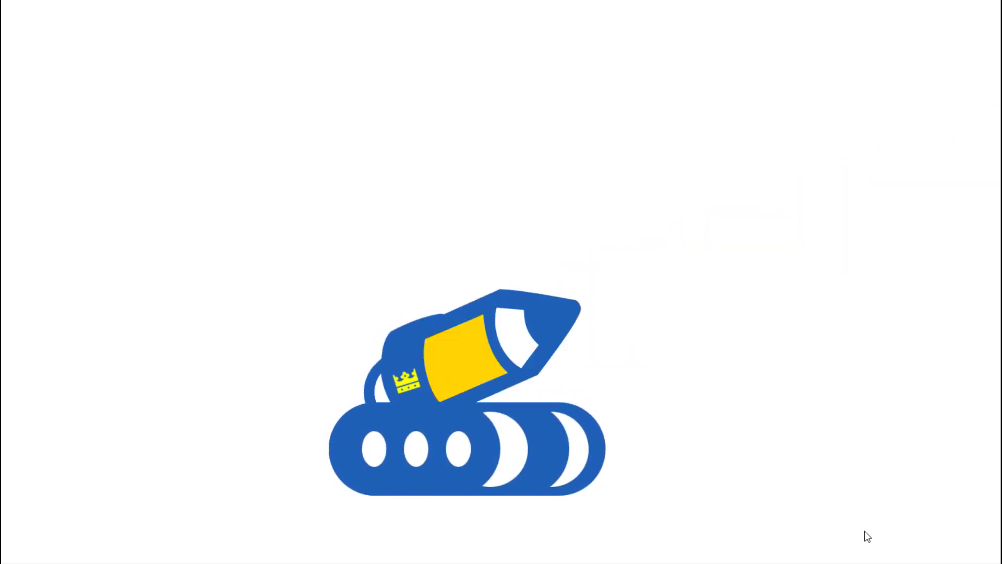
{"action": "key", "text": "Escape"}
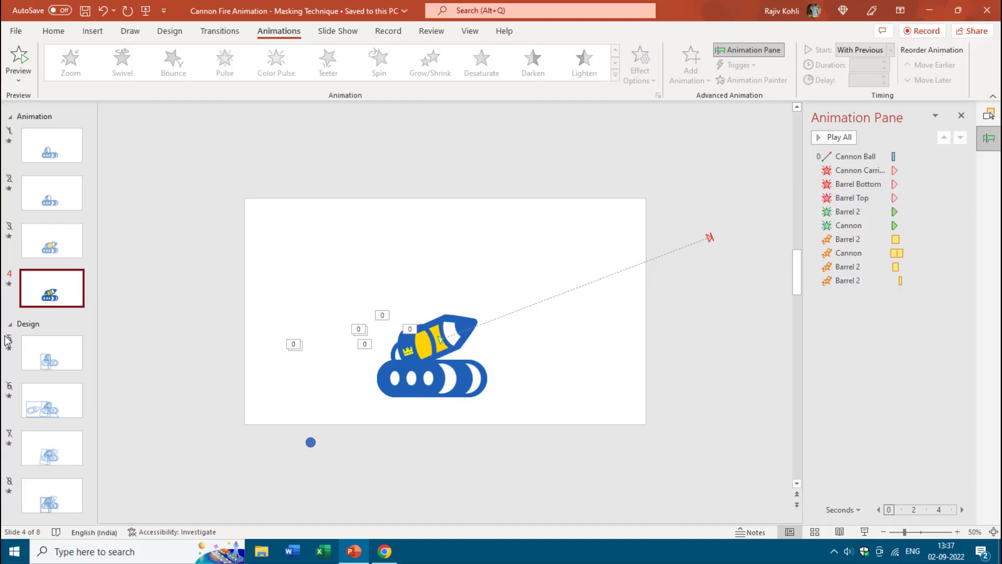
Hide slides 1–4, unhide design slides 5–8, and play the show from slide 5
{"action": "left_click", "coordinate": [49, 159], "text": "shift"}
{"action": "right_click", "coordinate": [49, 156]}
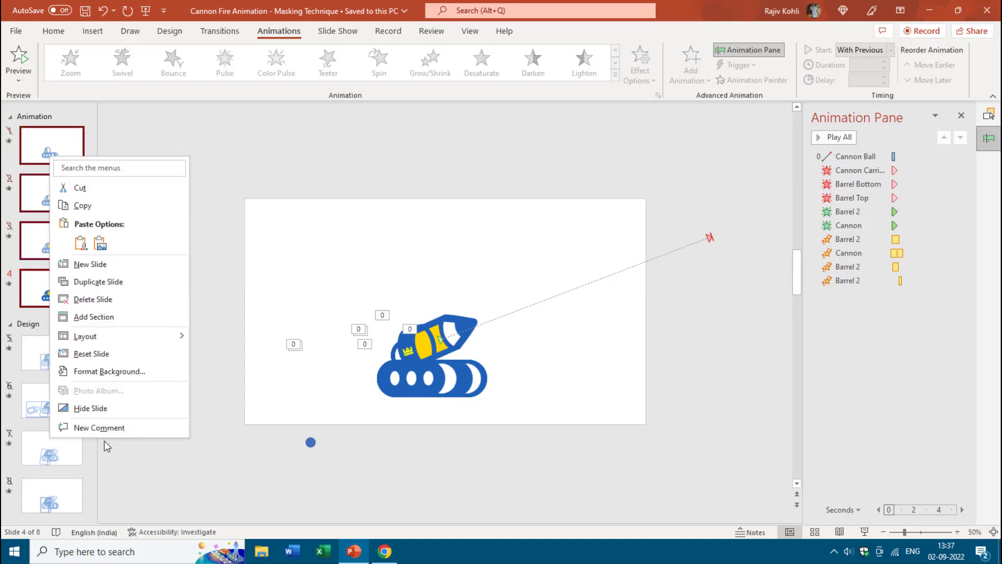
{"action": "left_click", "coordinate": [91, 407]}
{"action": "left_click", "coordinate": [56, 359]}
{"action": "left_click", "coordinate": [50, 483], "text": "shift"}
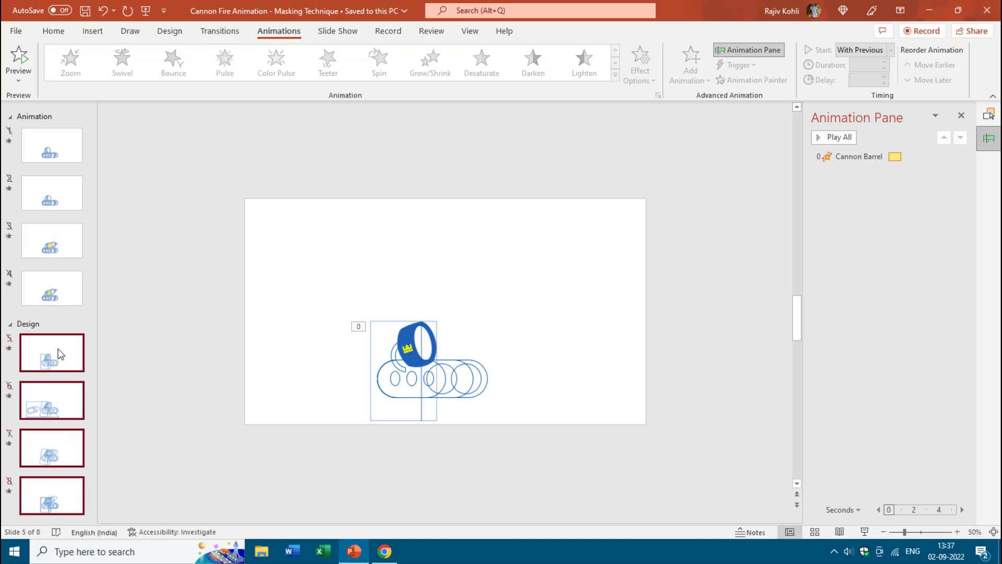
{"action": "right_click", "coordinate": [52, 504]}
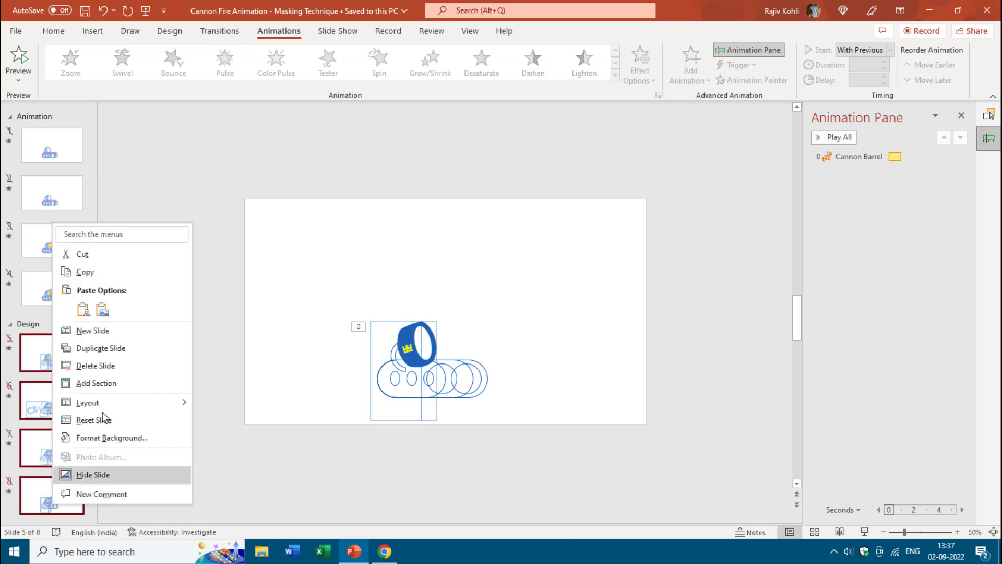
{"action": "left_click", "coordinate": [102, 476]}
{"action": "left_click", "coordinate": [52, 356]}
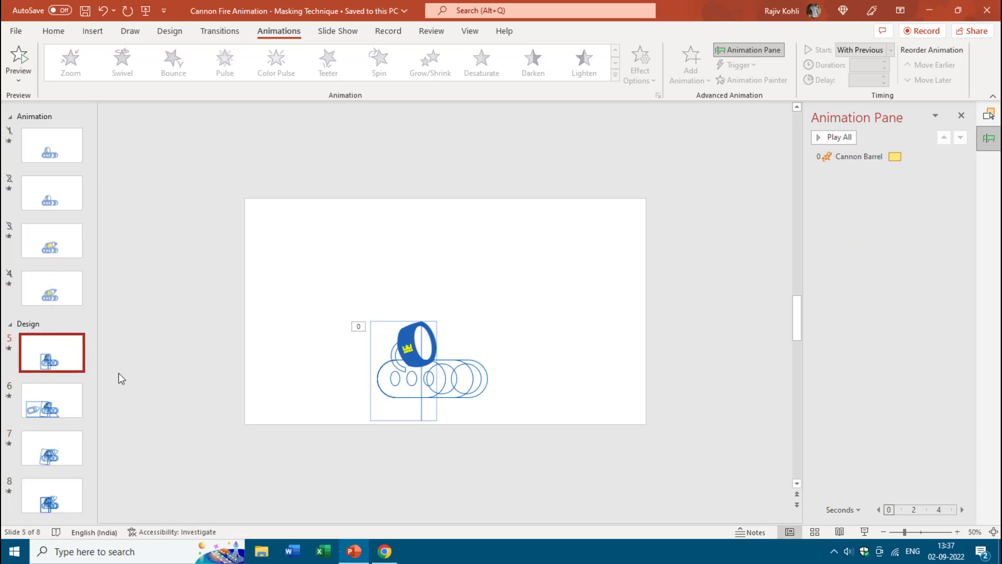
{"action": "left_click", "coordinate": [864, 531]}
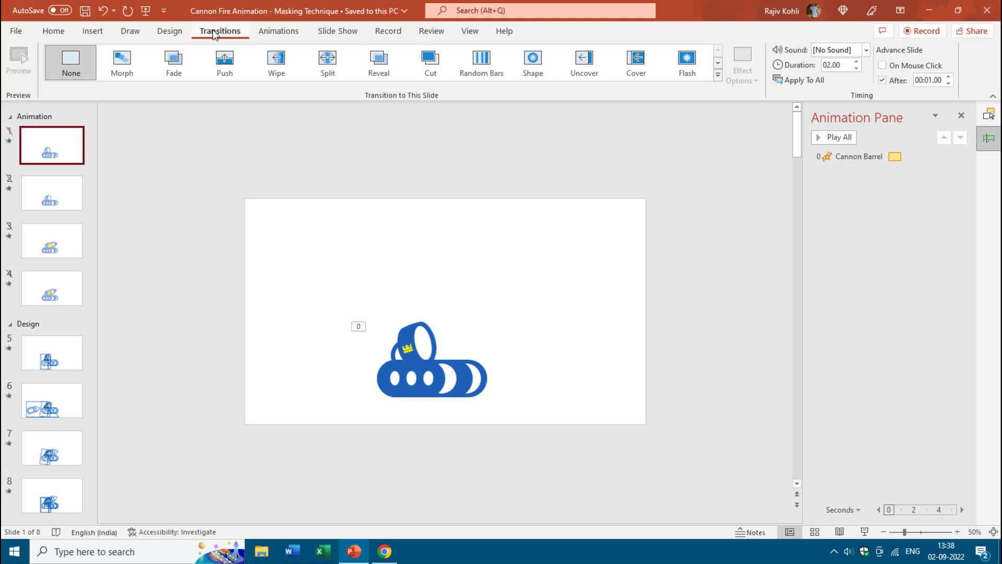
Set the slide to advance after 00:01.00 and check slide 3's advance time
{"action": "left_click", "coordinate": [948, 76]}
{"action": "left_click", "coordinate": [33, 190]}
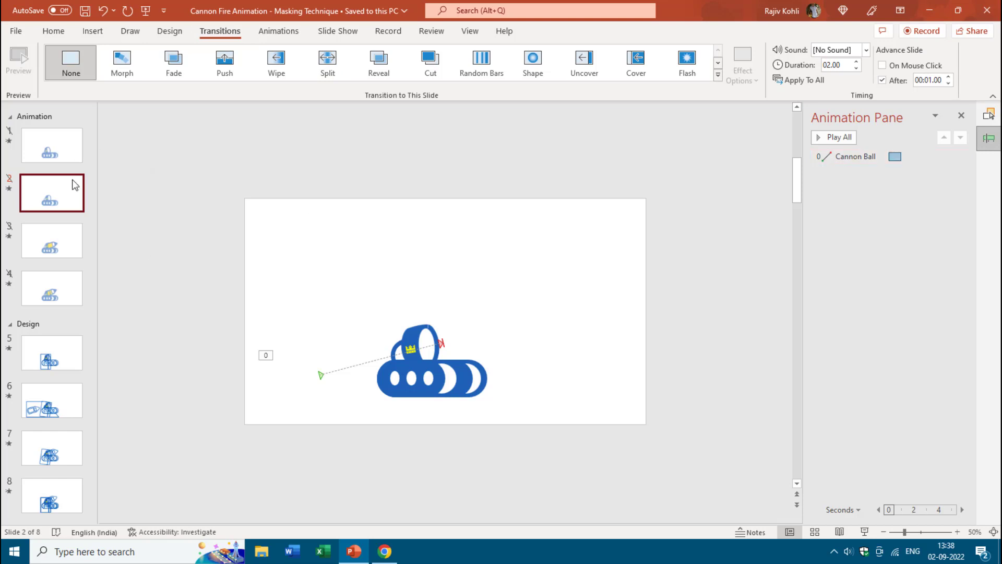
{"action": "left_click", "coordinate": [45, 242]}
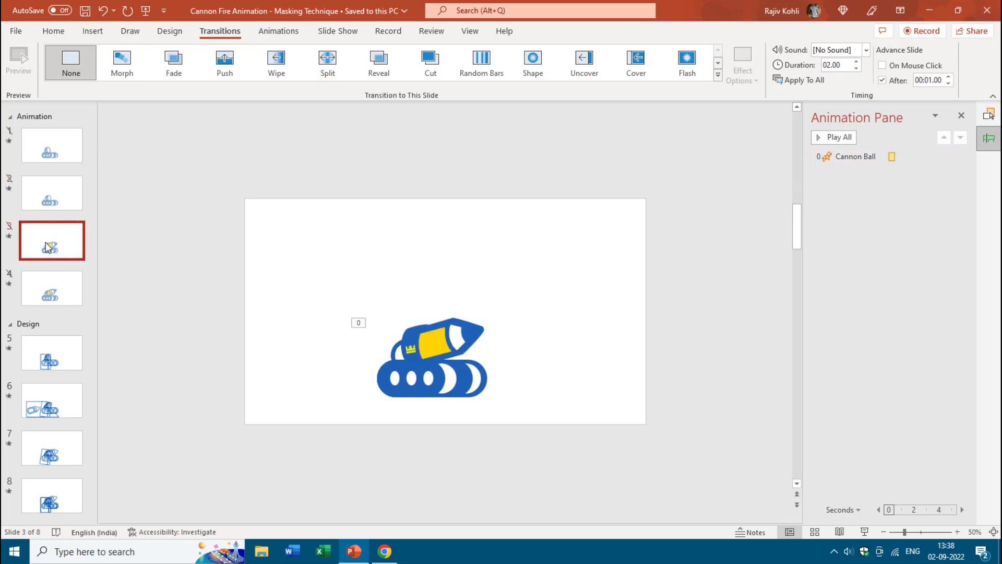
{"action": "left_click", "coordinate": [842, 158]}
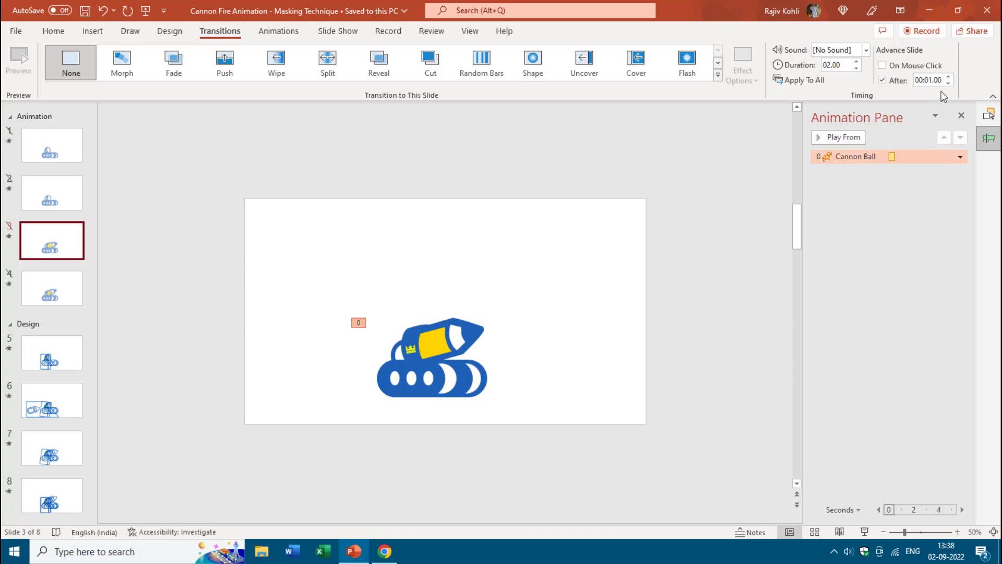
{"action": "left_click", "coordinate": [929, 80]}
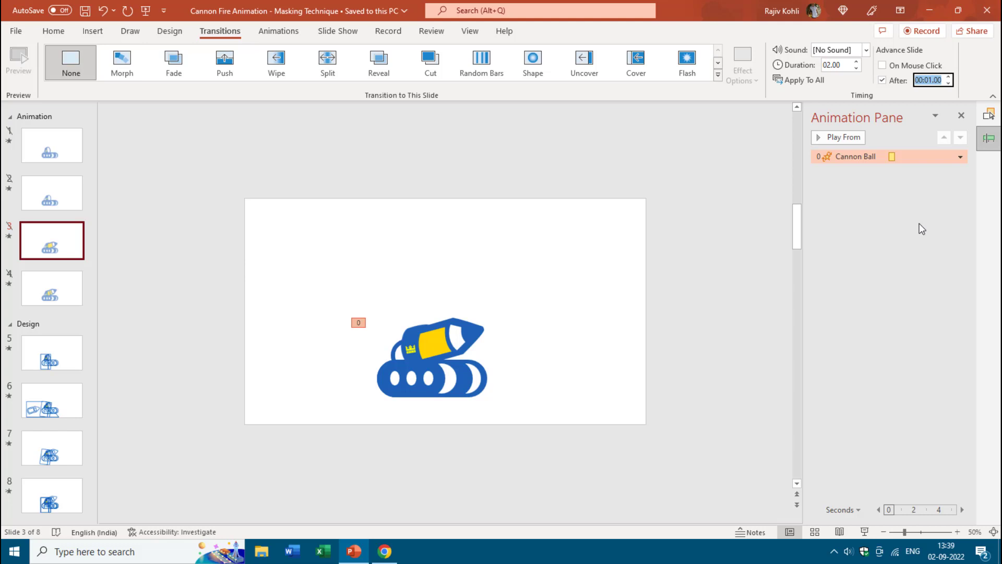
Set slide 4 to advance after 00:02.00 and set up the show to loop until Esc
{"action": "left_click", "coordinate": [56, 287]}
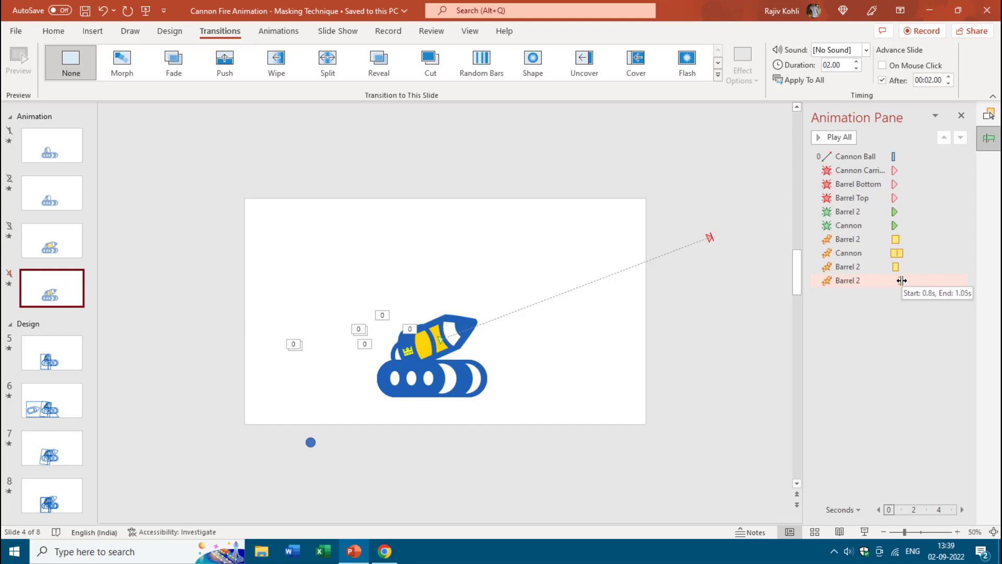
{"action": "left_click", "coordinate": [931, 80]}
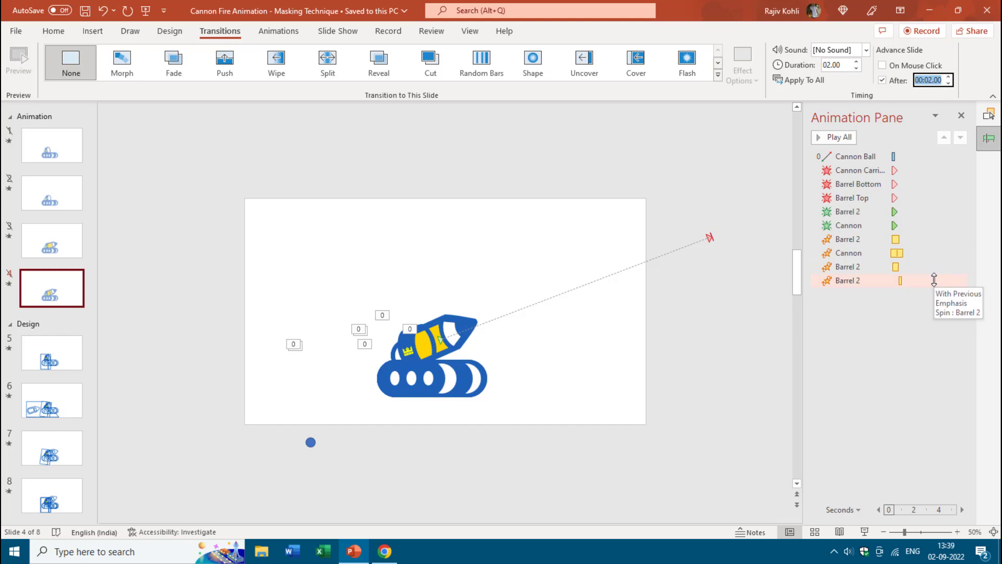
{"action": "left_click", "coordinate": [338, 32]}
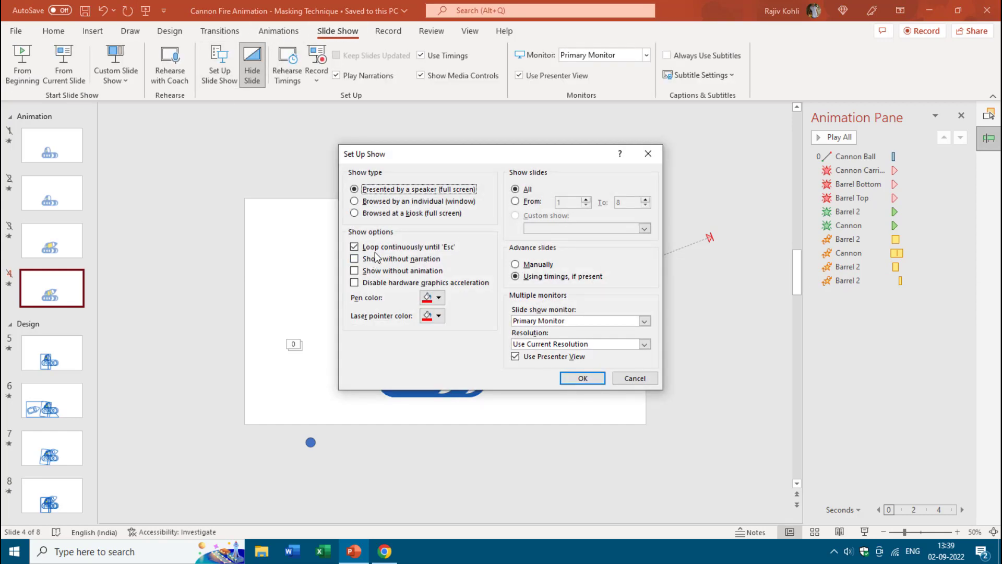
Close Set Up Show, unhide all eight slides, and play the show from slide 1
{"action": "left_click", "coordinate": [635, 378]}
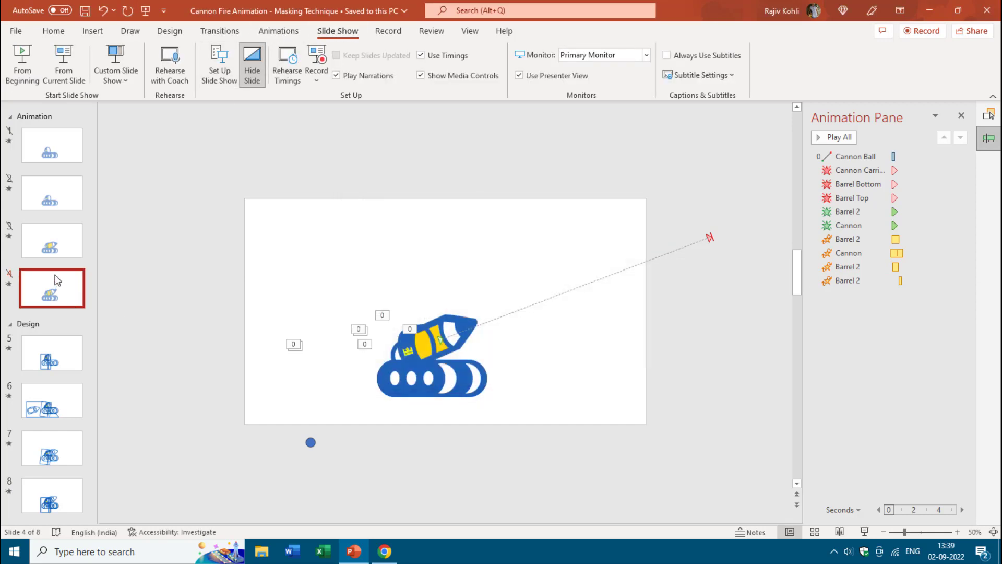
{"action": "left_click", "coordinate": [49, 145]}
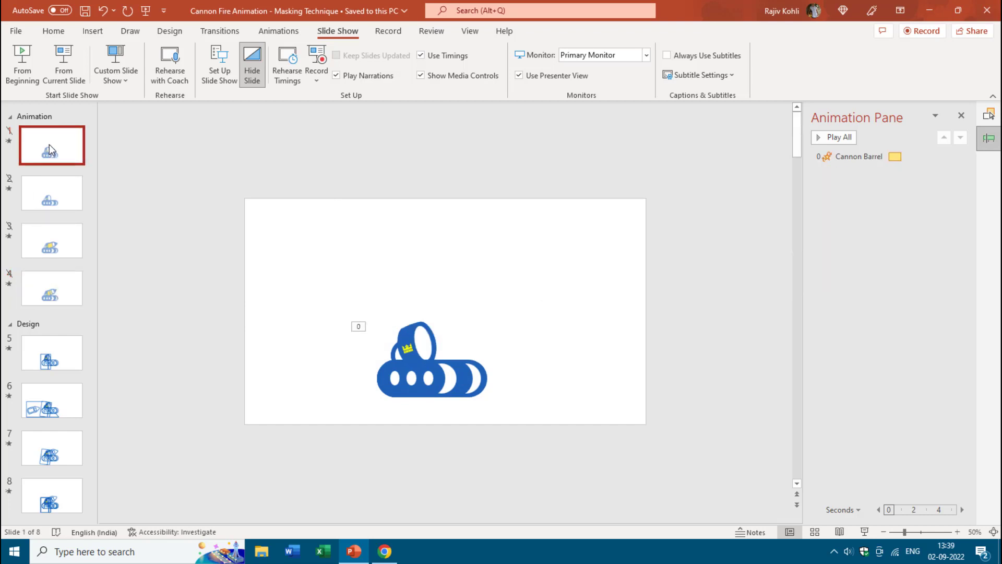
{"action": "key", "text": "ctrl+a"}
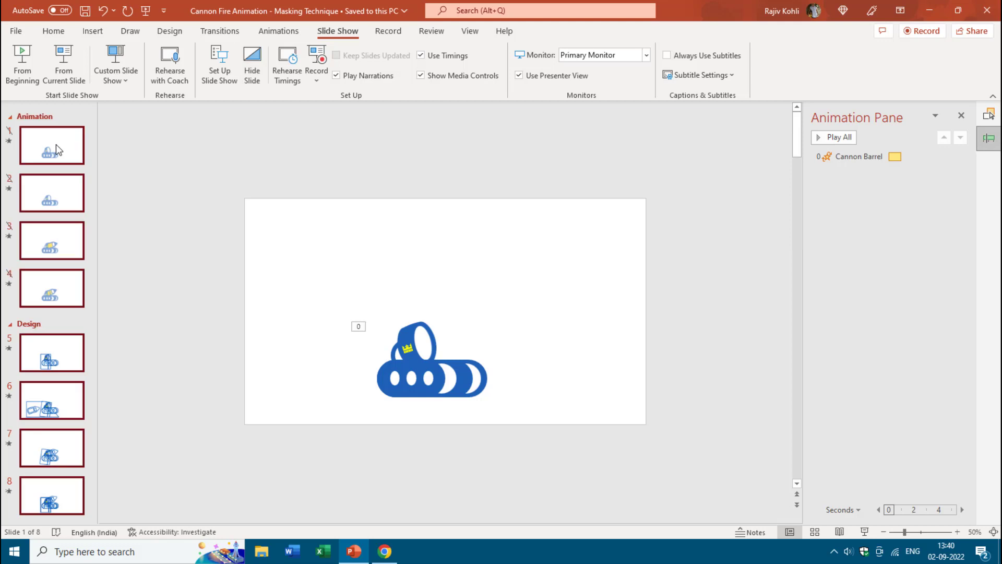
{"action": "right_click", "coordinate": [56, 144]}
{"action": "left_click", "coordinate": [115, 396]}
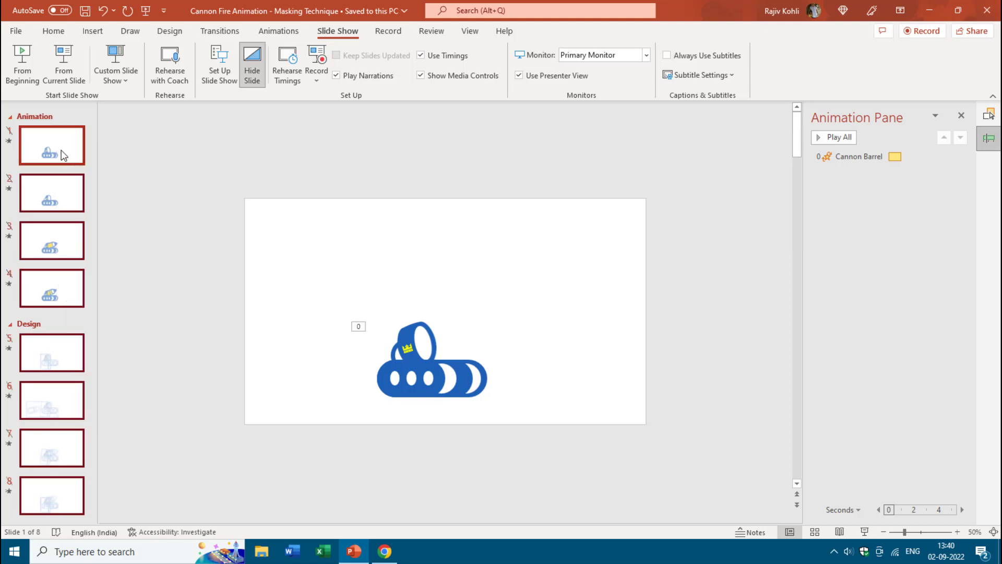
{"action": "right_click", "coordinate": [60, 149]}
{"action": "left_click", "coordinate": [99, 401]}
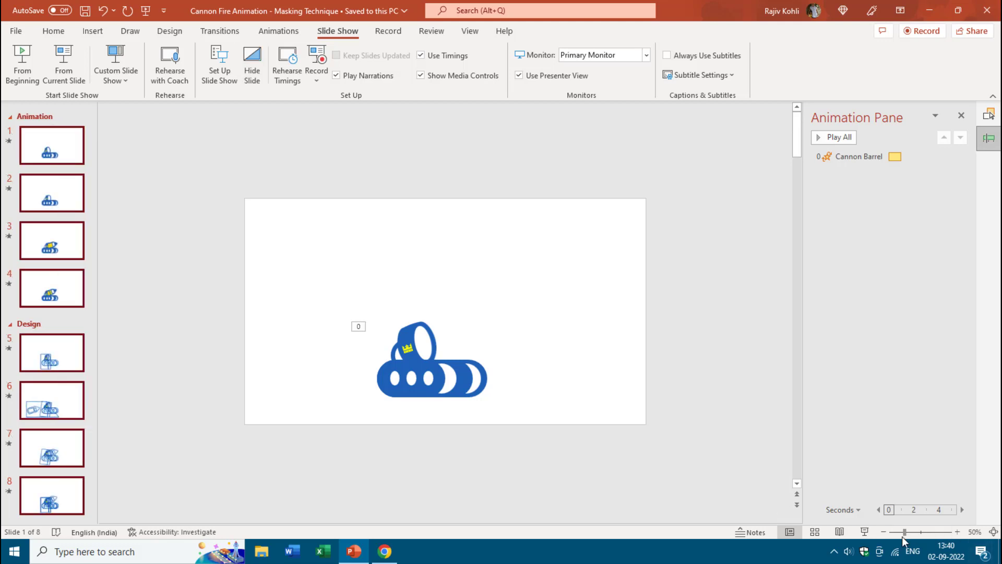
{"action": "left_click", "coordinate": [865, 532]}
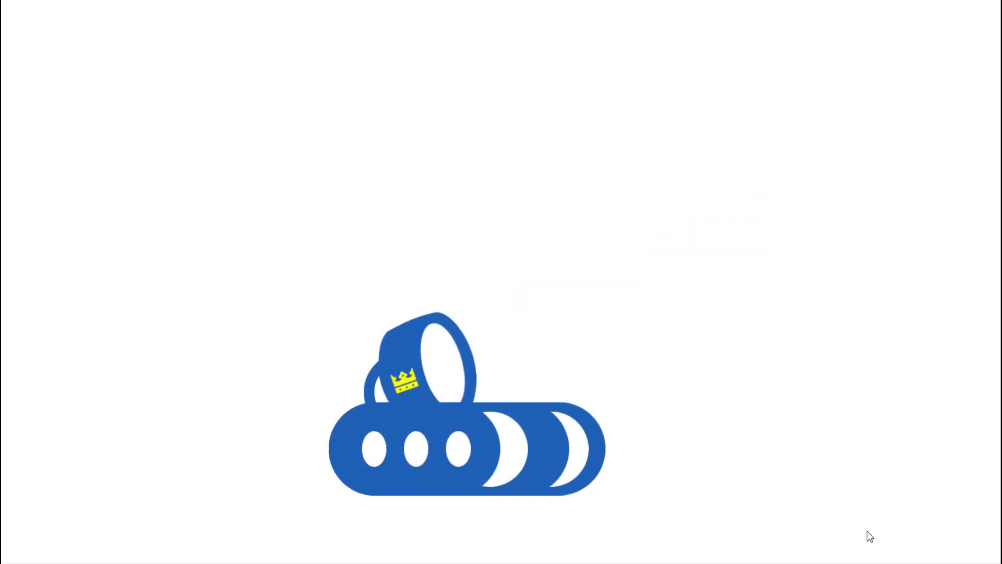